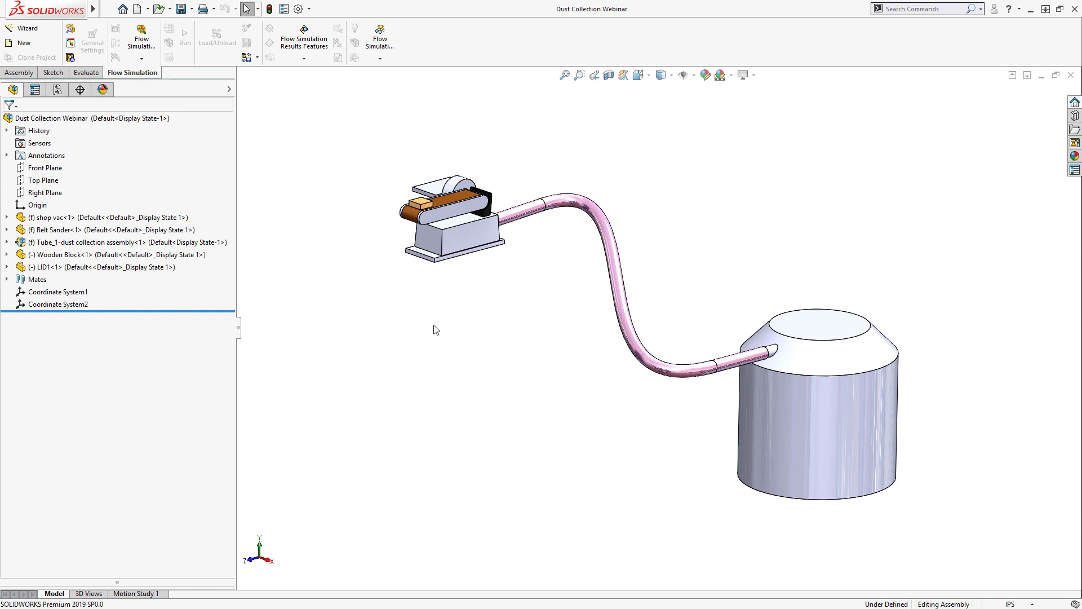
Start a new flow simulation project with the Wizard and name it Webinar Tutorial.
left_click(51, 34)
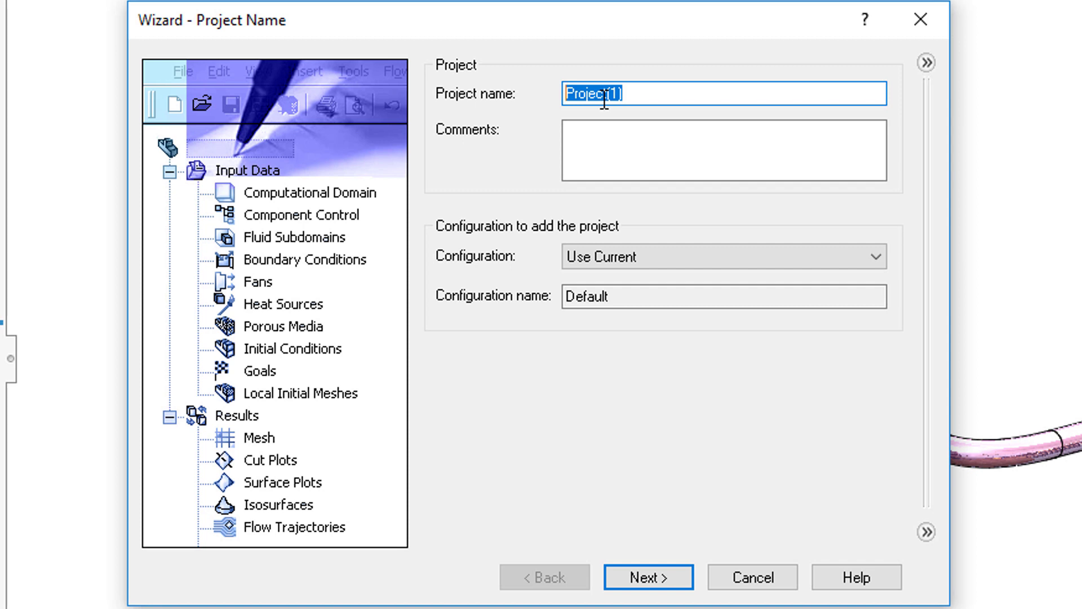
key("BackSpace")
type("Wb")
type("binar Tutorial")
key("BackSpace")
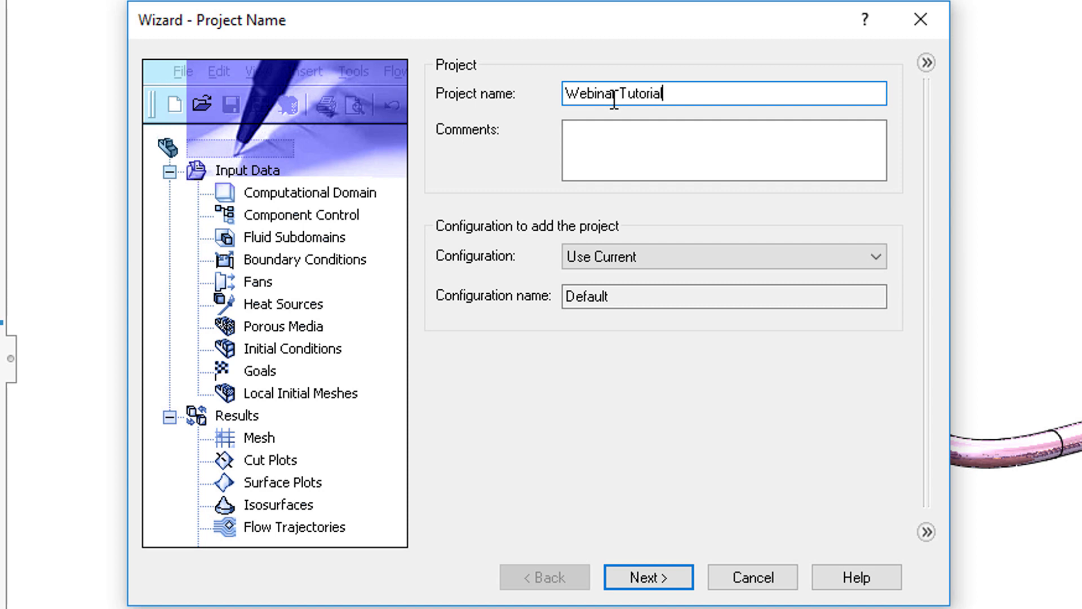
left_click(667, 571)
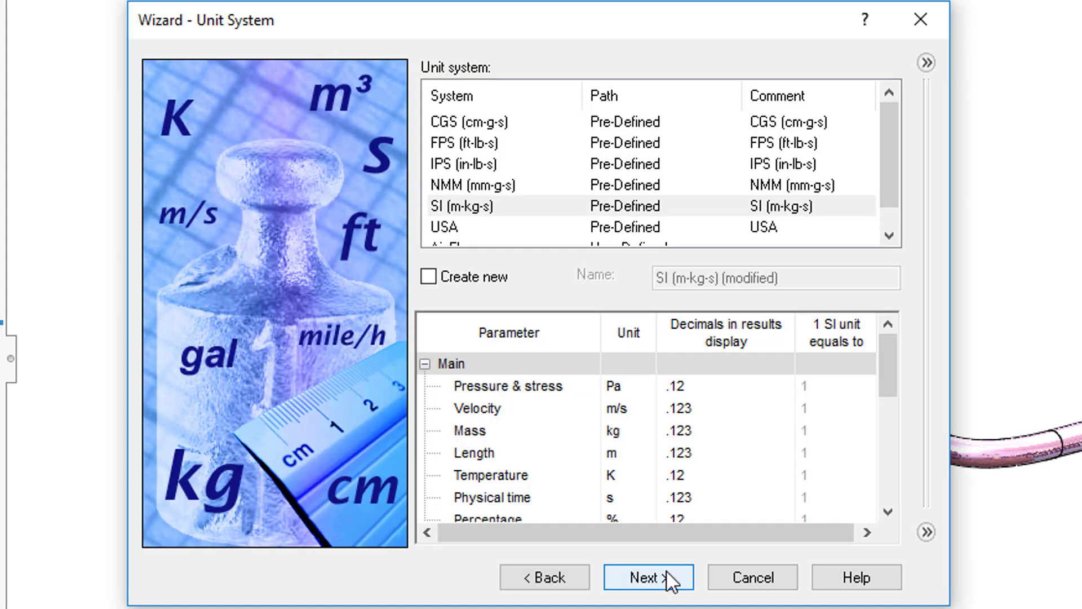
Try the predefined USA unit system and review the units offered for pressure and stress.
left_click(461, 221)
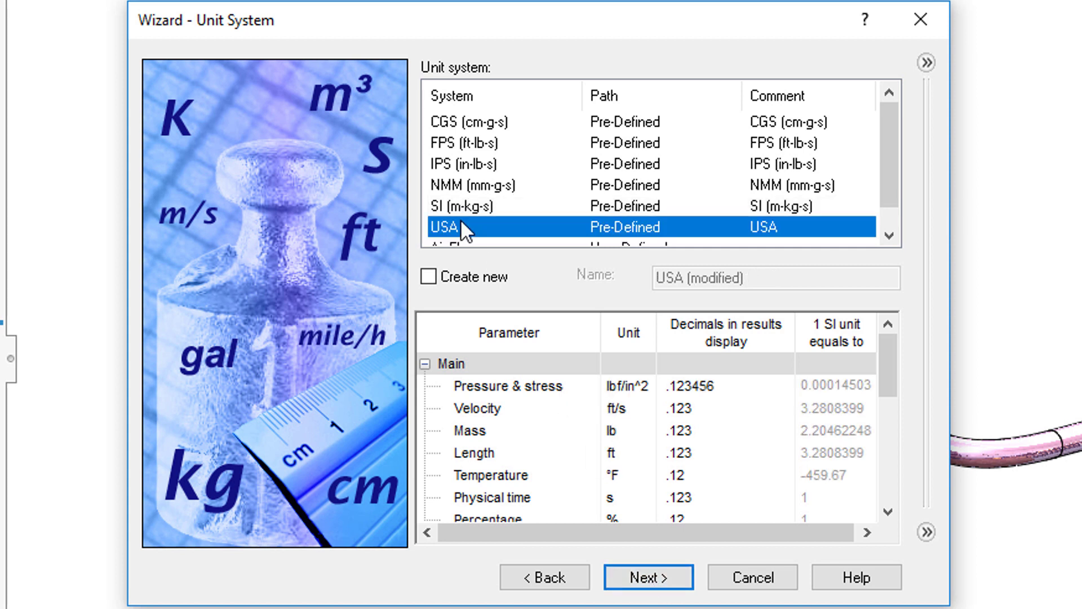
left_click(647, 384)
left_click(649, 387)
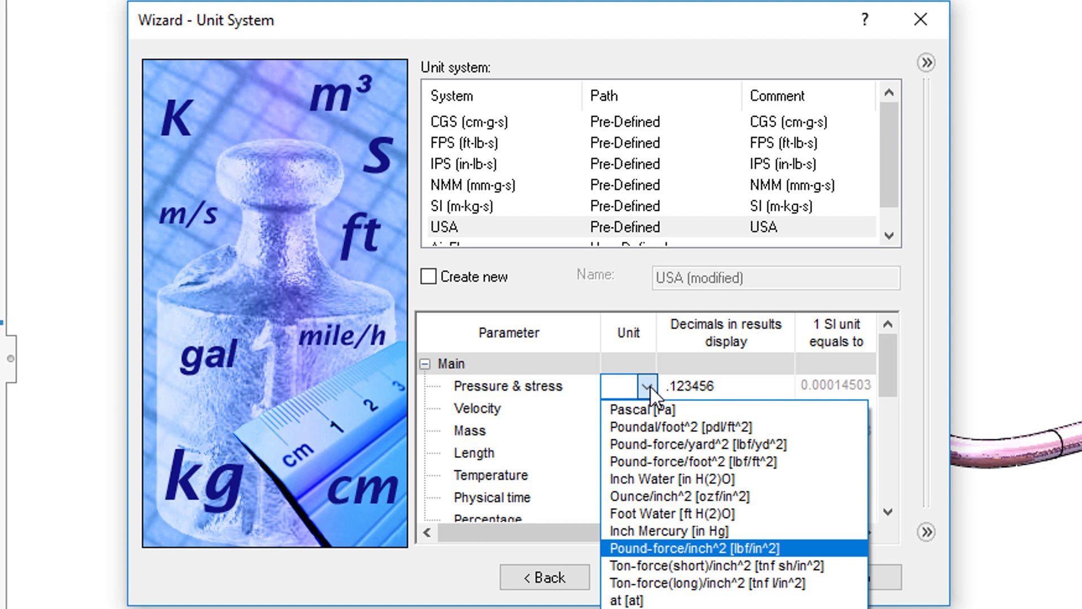
left_click(651, 385)
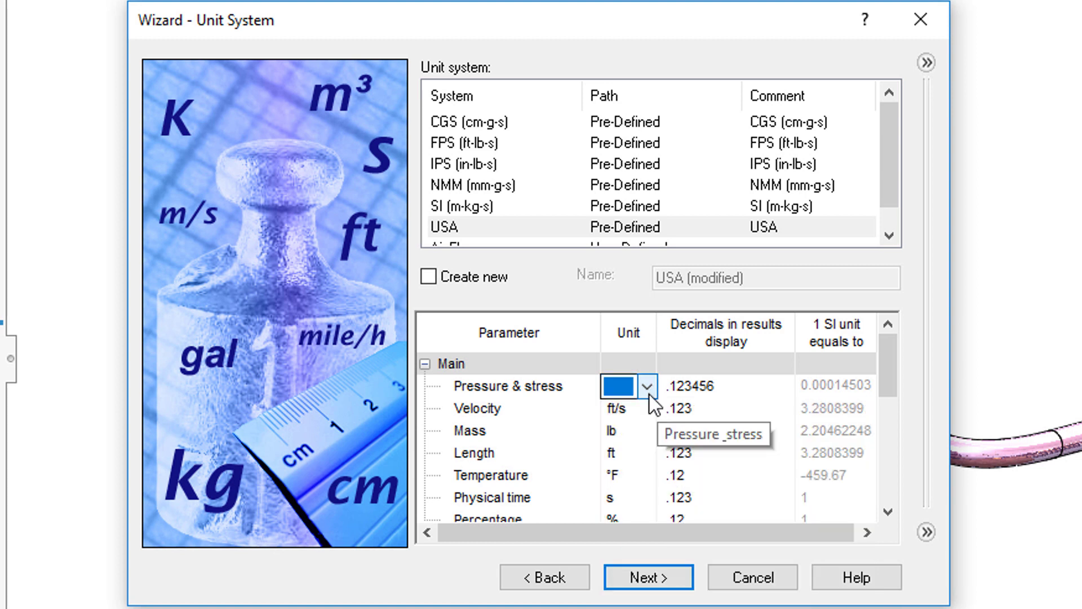
Choose the user-defined Air Flow unit system and set pressure and stress to Inch Water [in H(2)O].
left_click_drag(889, 153, 892, 172)
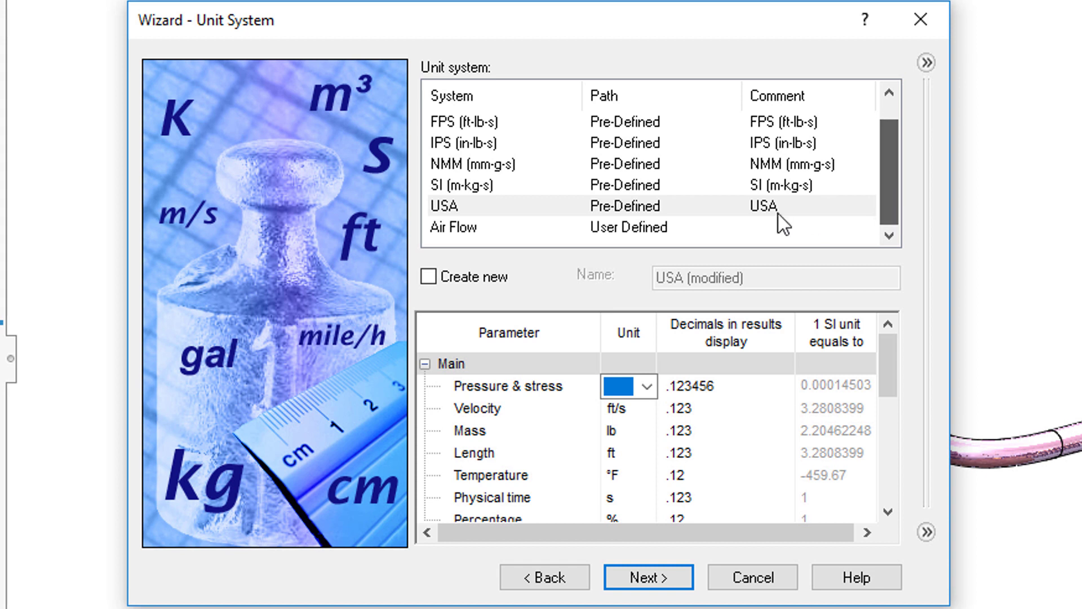
left_click(463, 226)
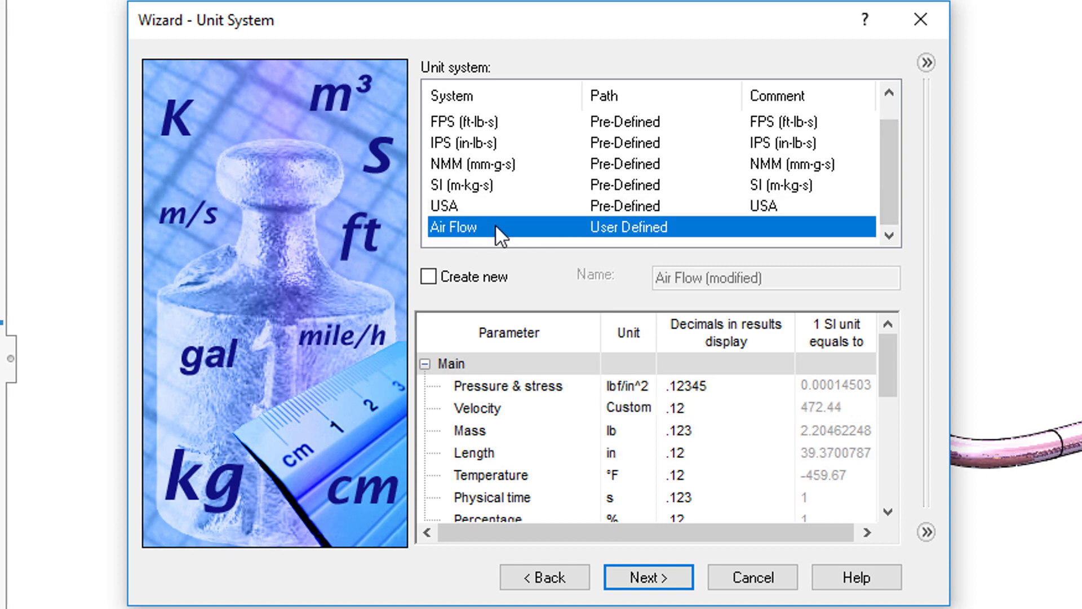
left_click(637, 385)
left_click(646, 387)
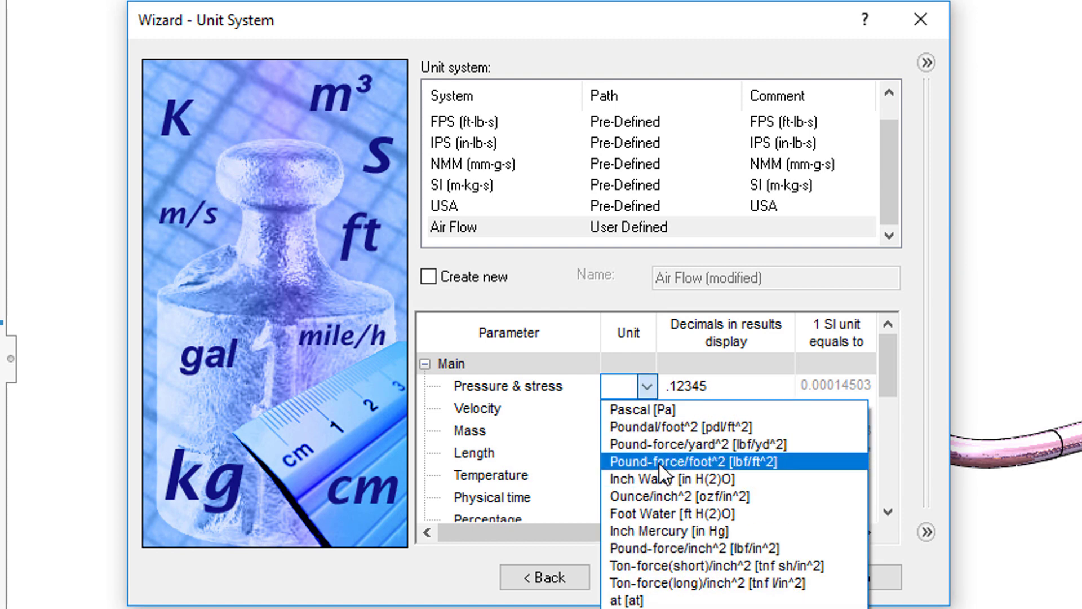
left_click(660, 478)
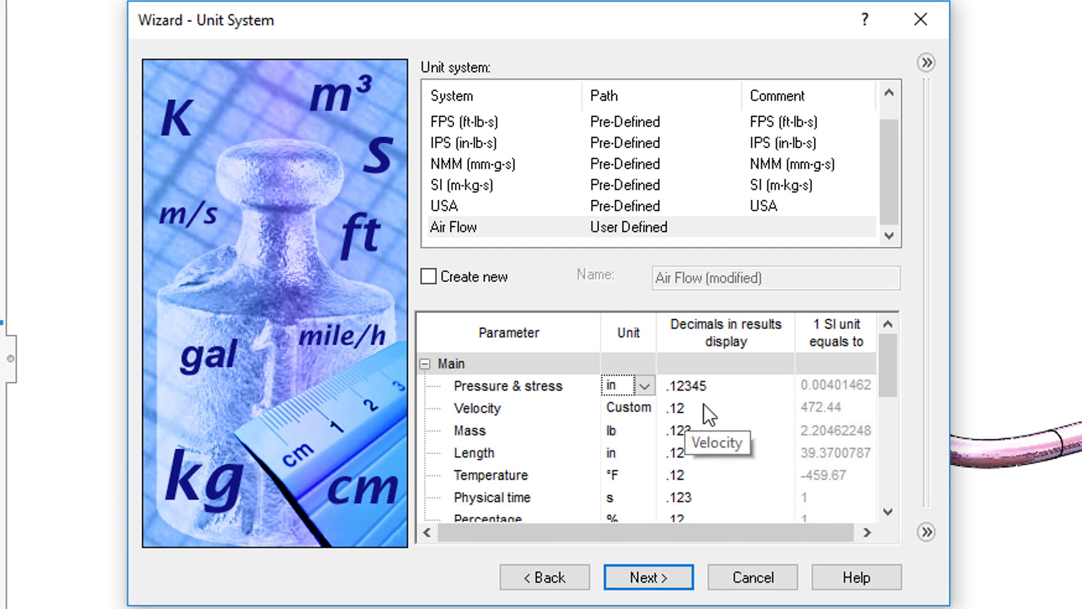
mouse_move(886, 337)
left_mouse_down()
mouse_move(887, 360)
mouse_move(888, 328)
left_mouse_up()
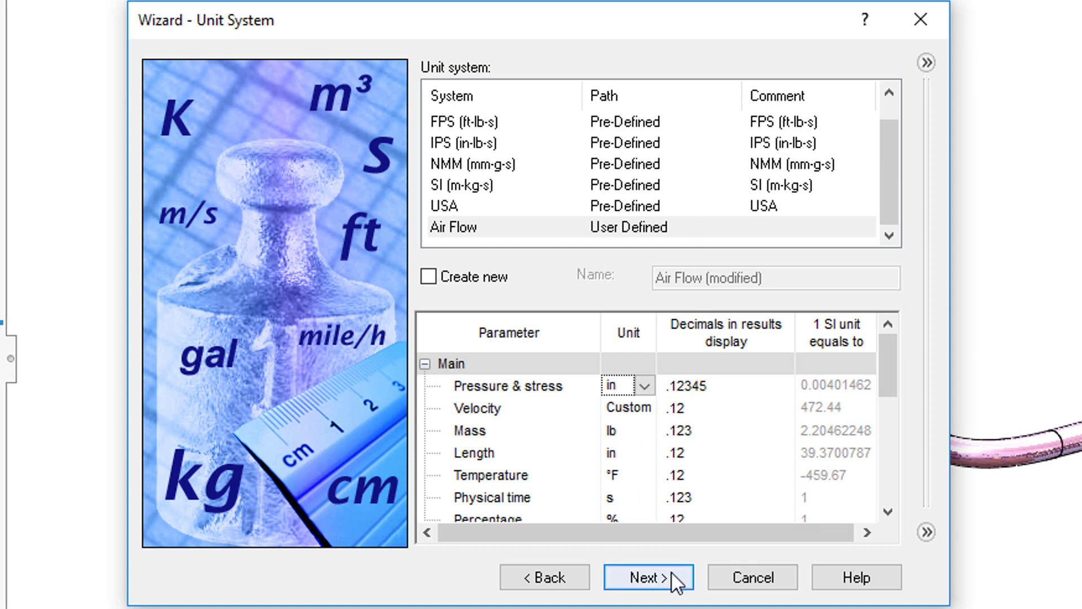
left_click(640, 585)
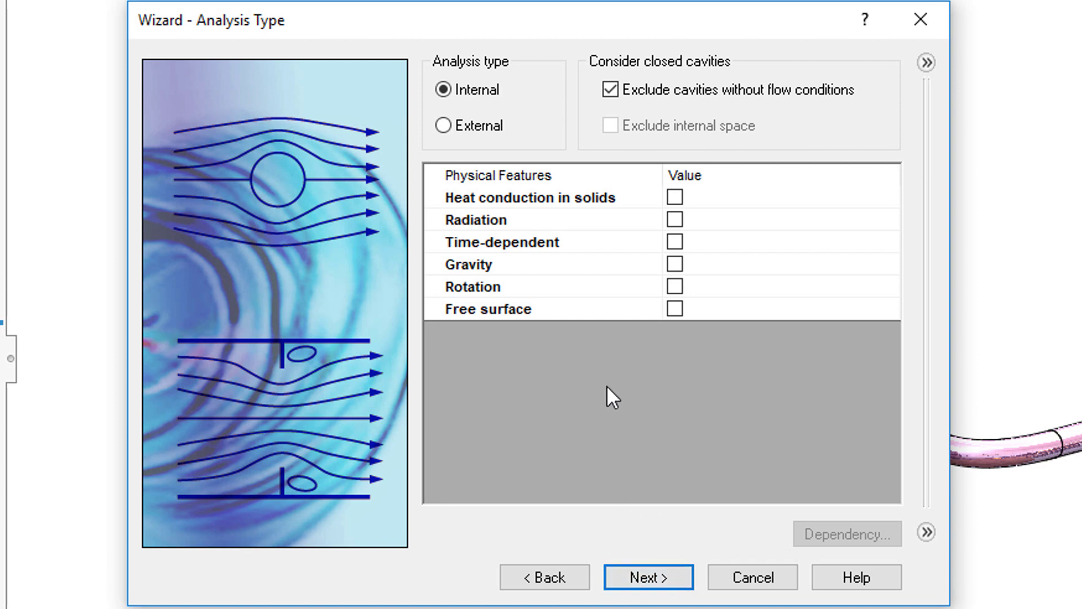
Set the analysis type to External and include gravity as a physical feature.
left_click(444, 133)
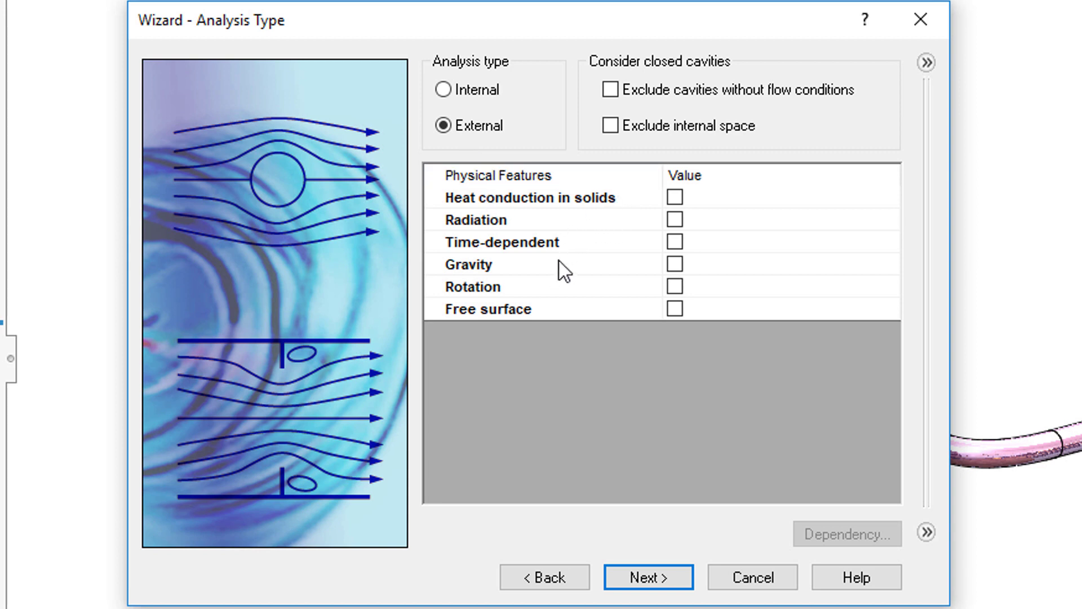
left_click(676, 264)
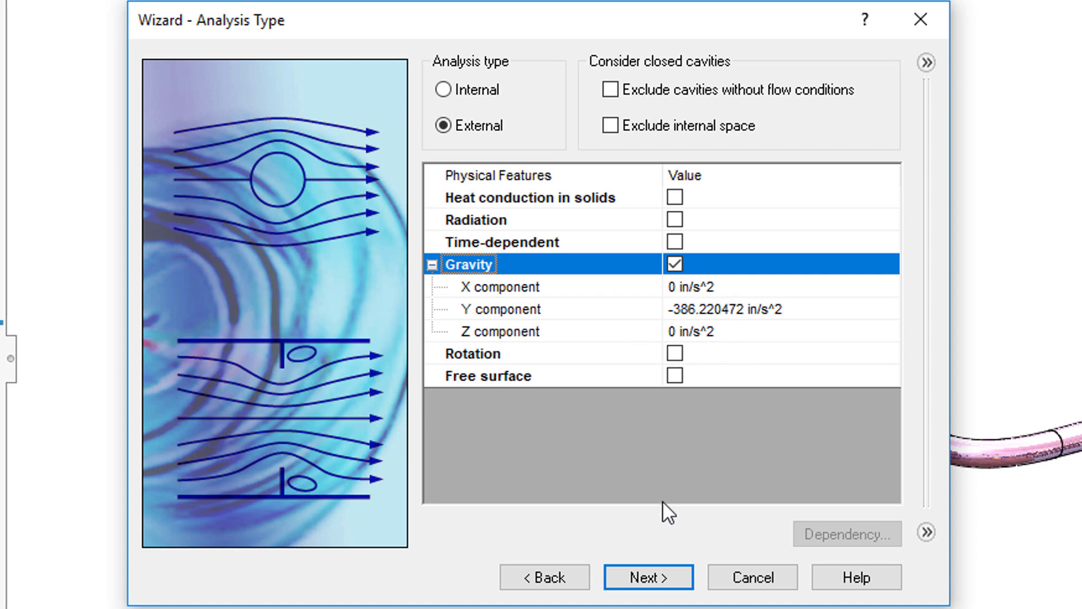
left_click(665, 579)
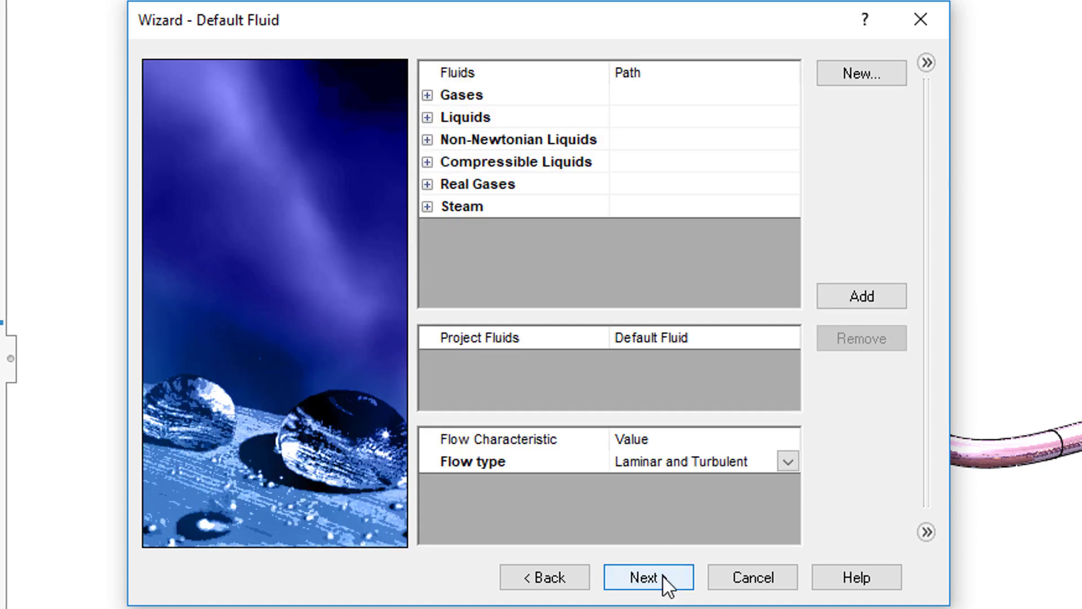
Add predefined Air as the default project fluid and finish the wizard with the default wall and ambient conditions.
left_click(424, 95)
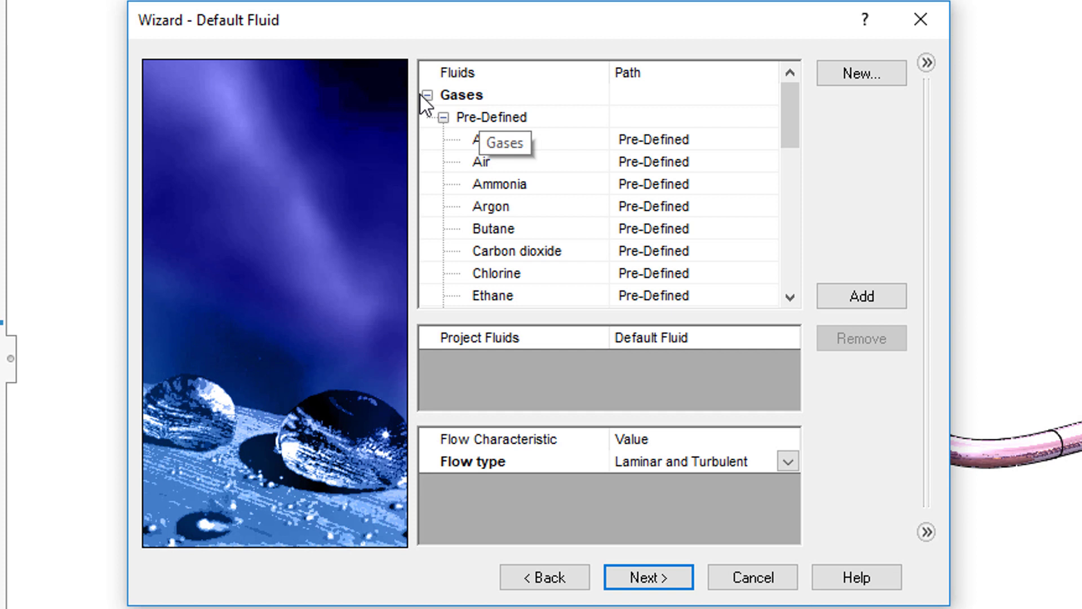
double_click(505, 165)
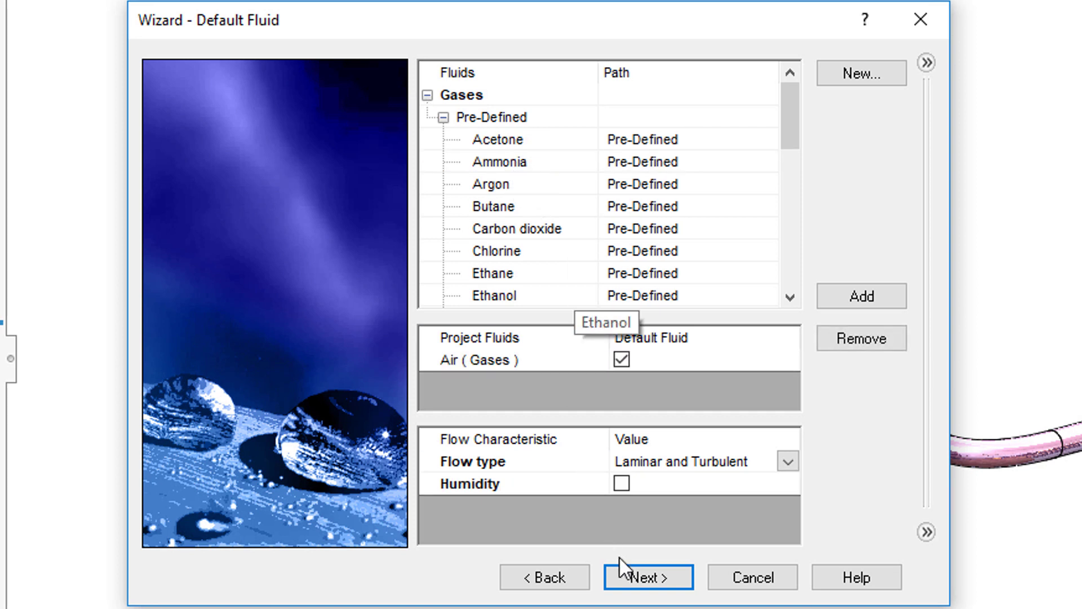
left_click(628, 577)
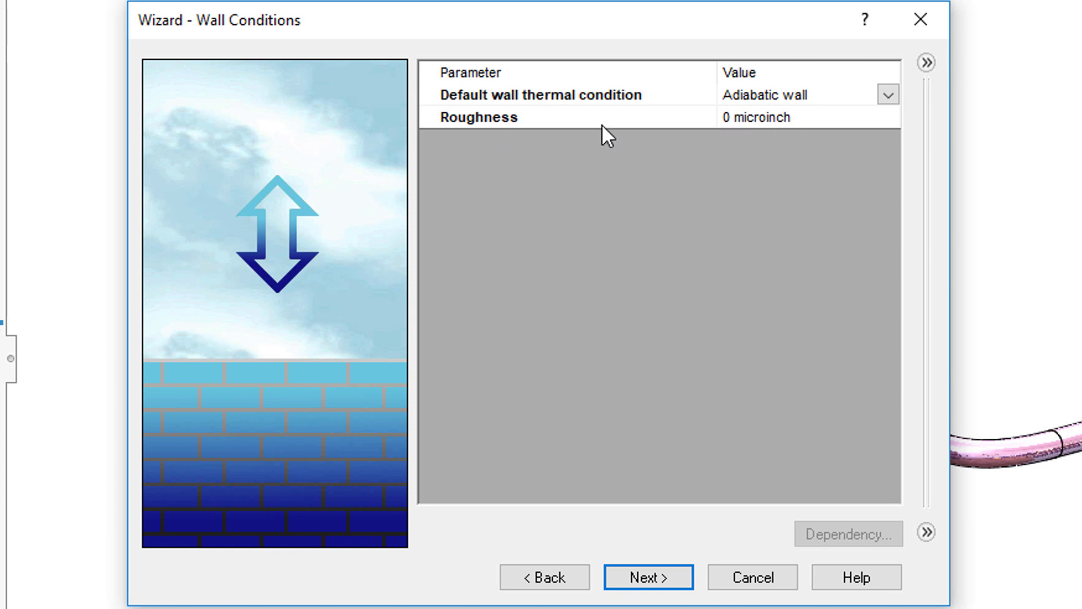
left_click(649, 577)
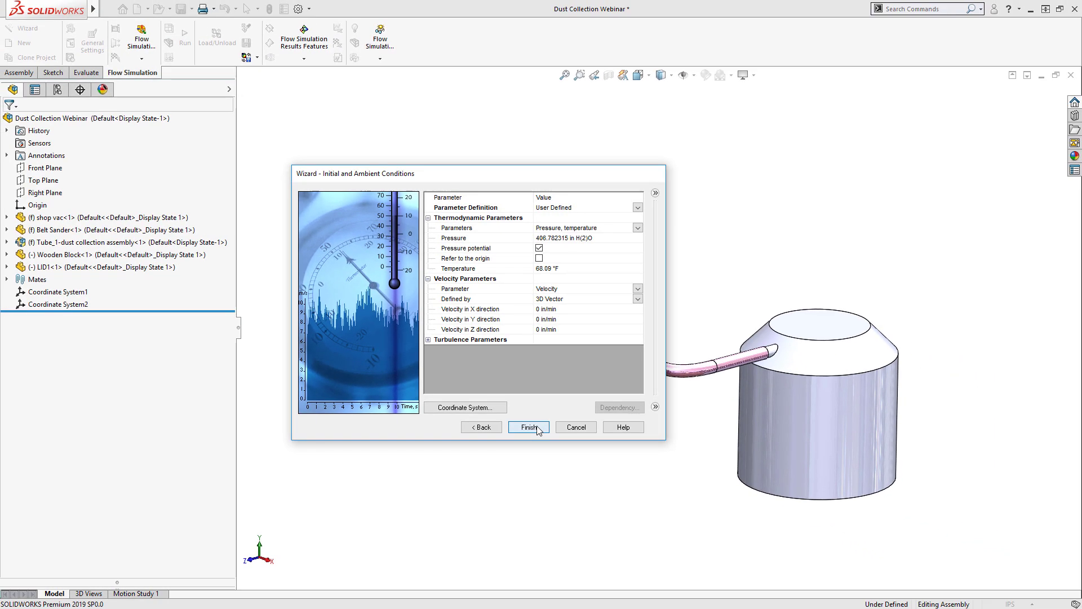
left_click(529, 427)
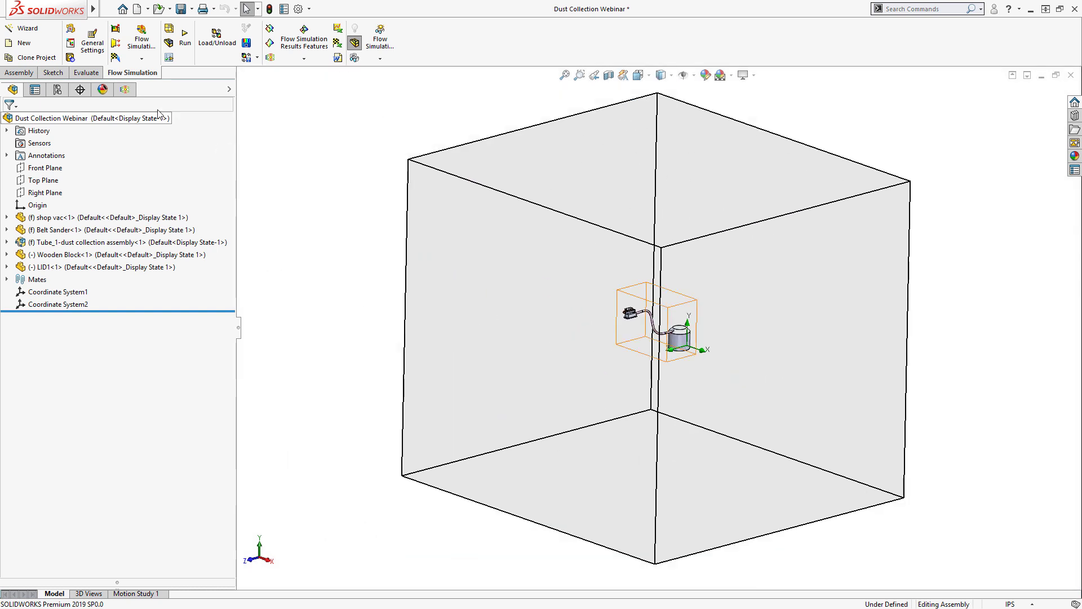
Shrink the computational domain vertically in the front view to a Y max of about 66 in, with its lower boundary near the vac's top.
left_click(125, 90)
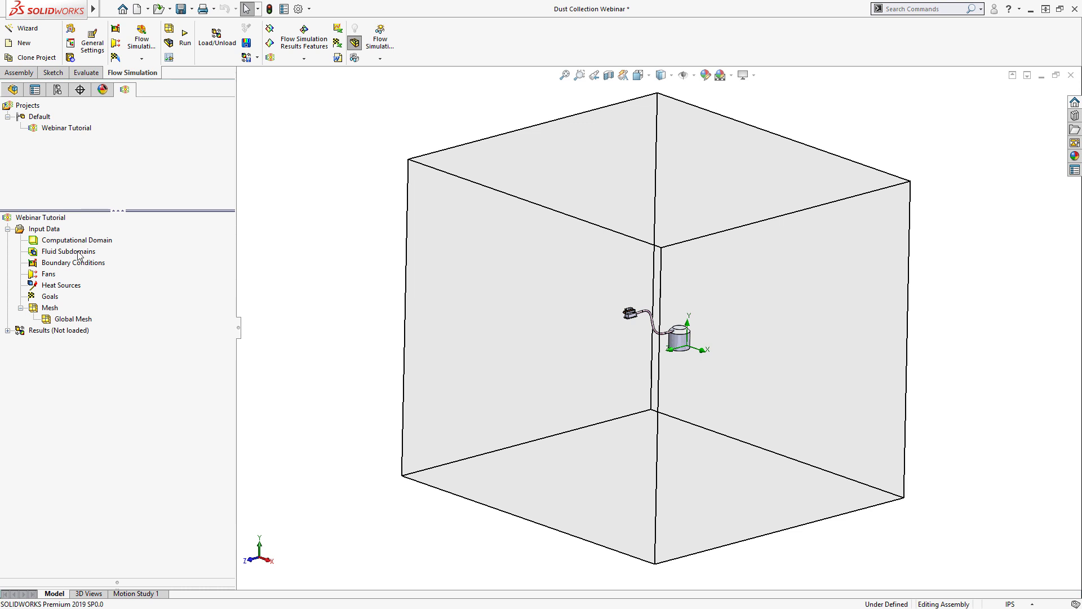
middle_click_drag(309, 314, 314, 285)
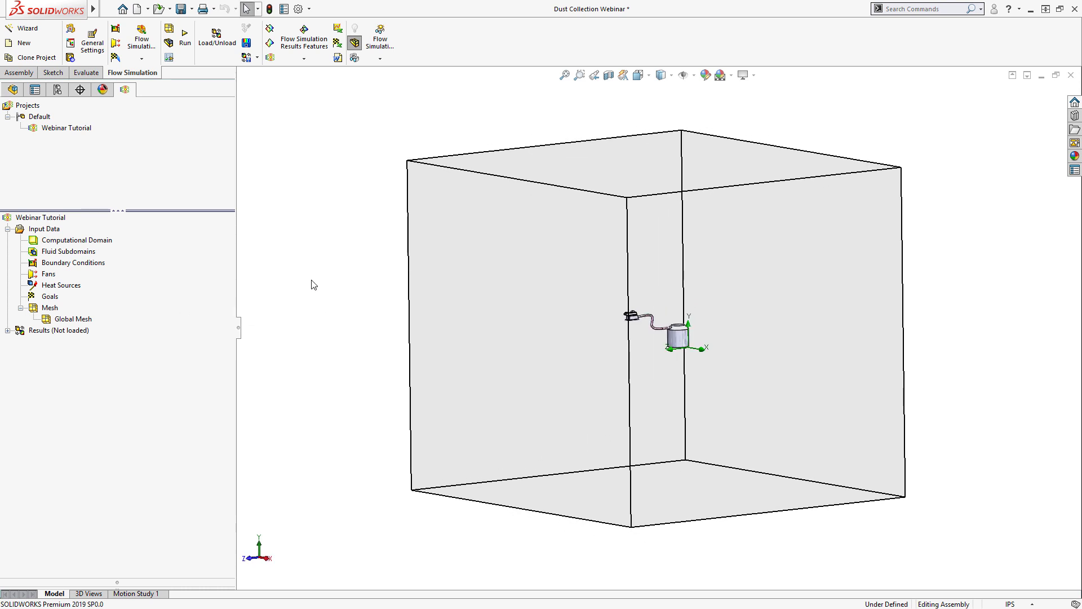
key("ctrl+1")
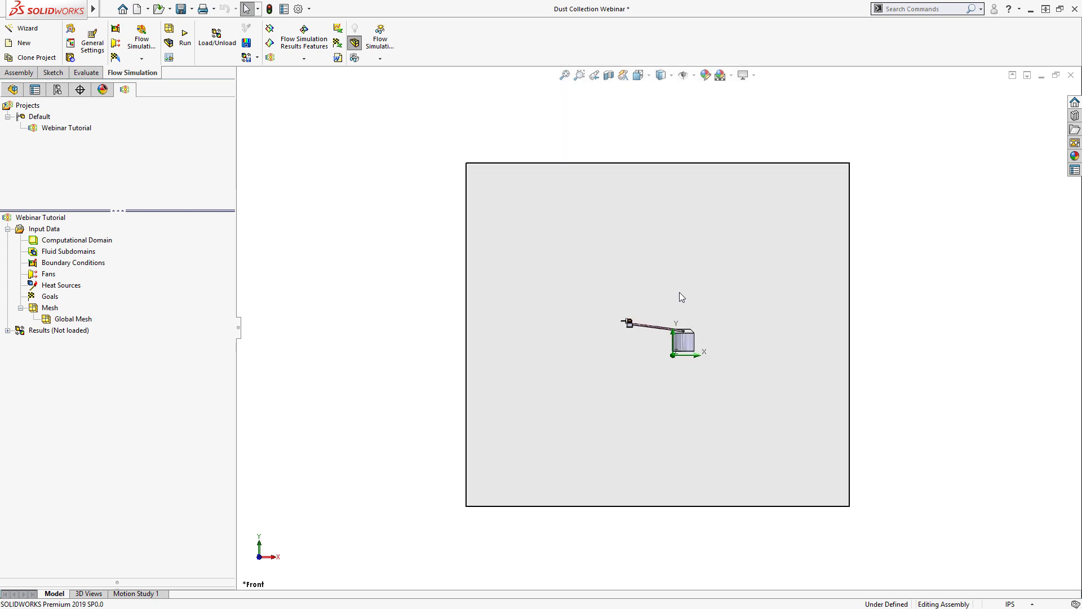
left_click(73, 241)
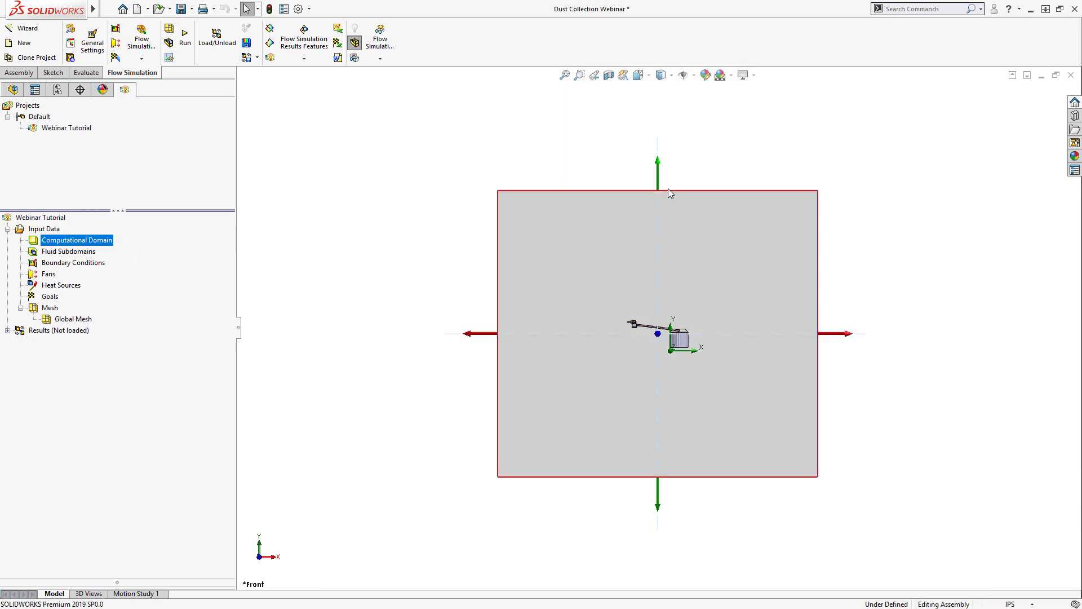
left_click_drag(658, 162, 653, 275)
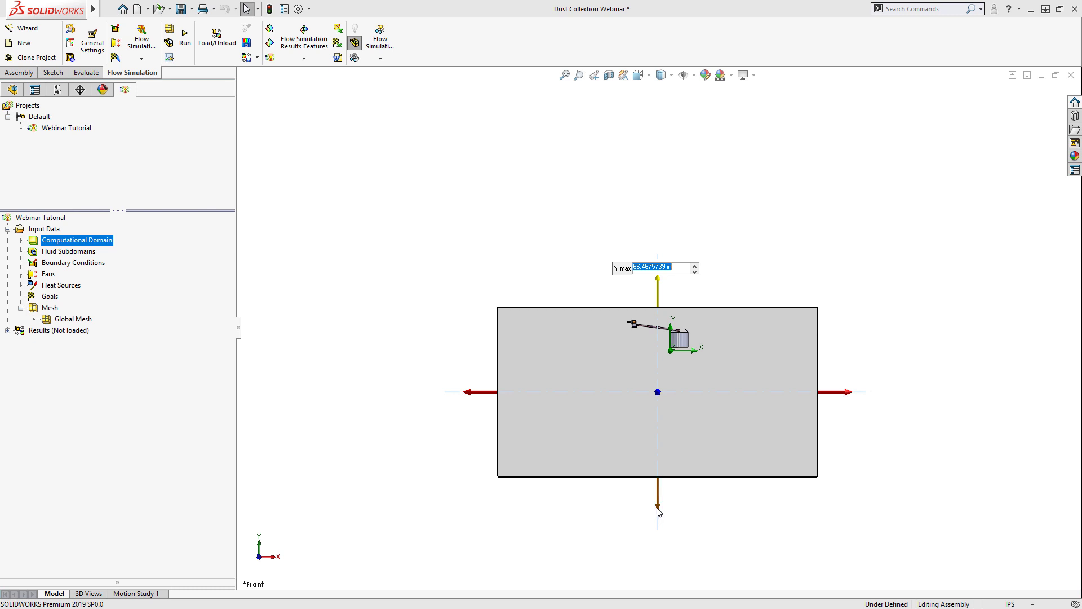
left_click_drag(658, 509, 659, 366)
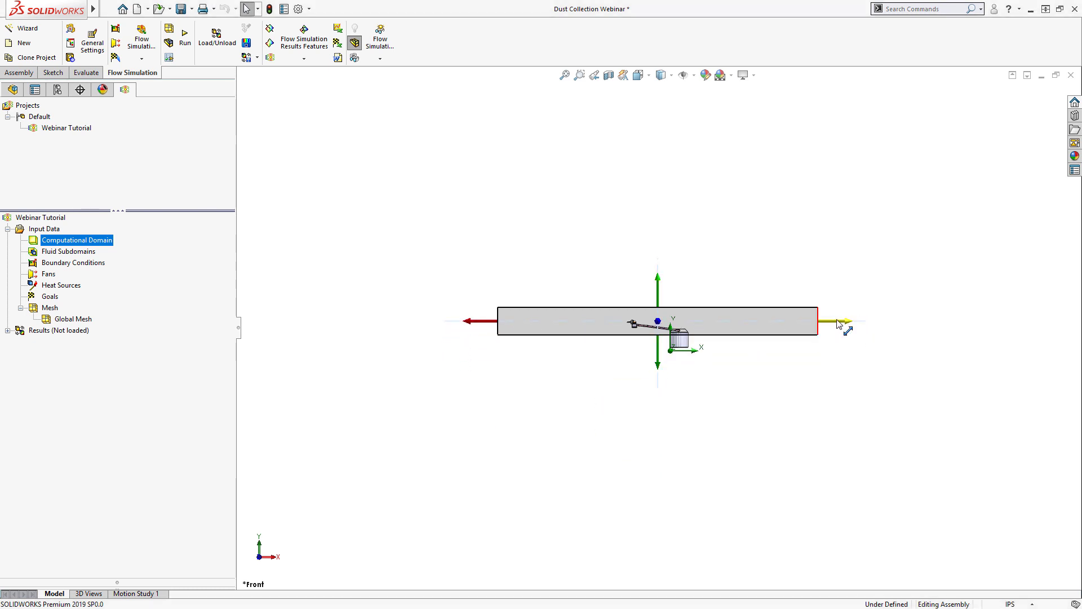
Narrow the computational domain along X to a maximum of about 17 in and a minimum of about -84 in.
left_click_drag(838, 324, 708, 324)
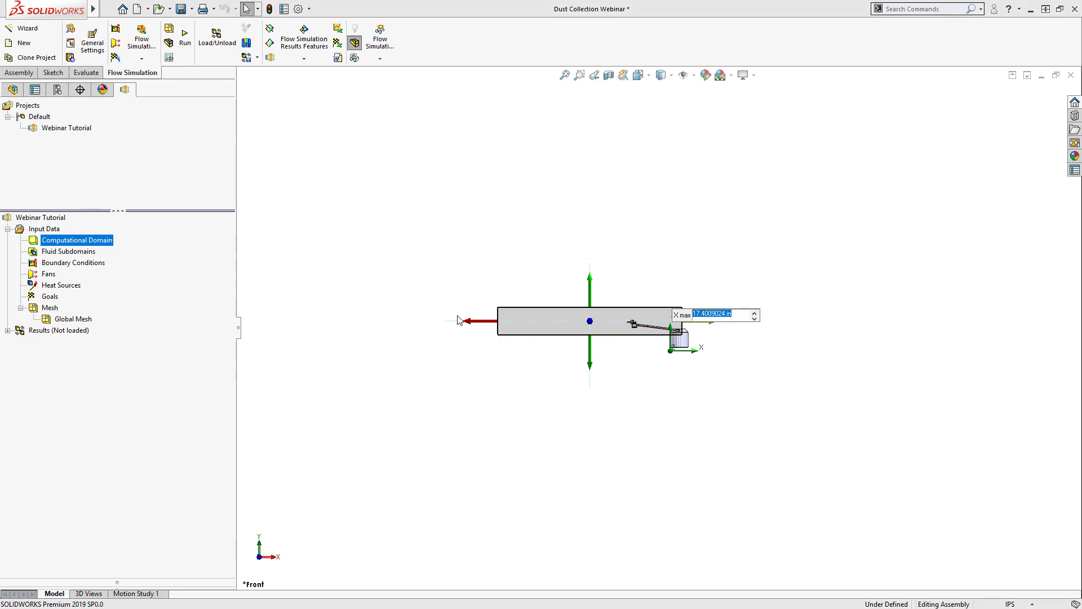
left_click_drag(465, 321, 585, 323)
scroll(657, 325, "down", 3)
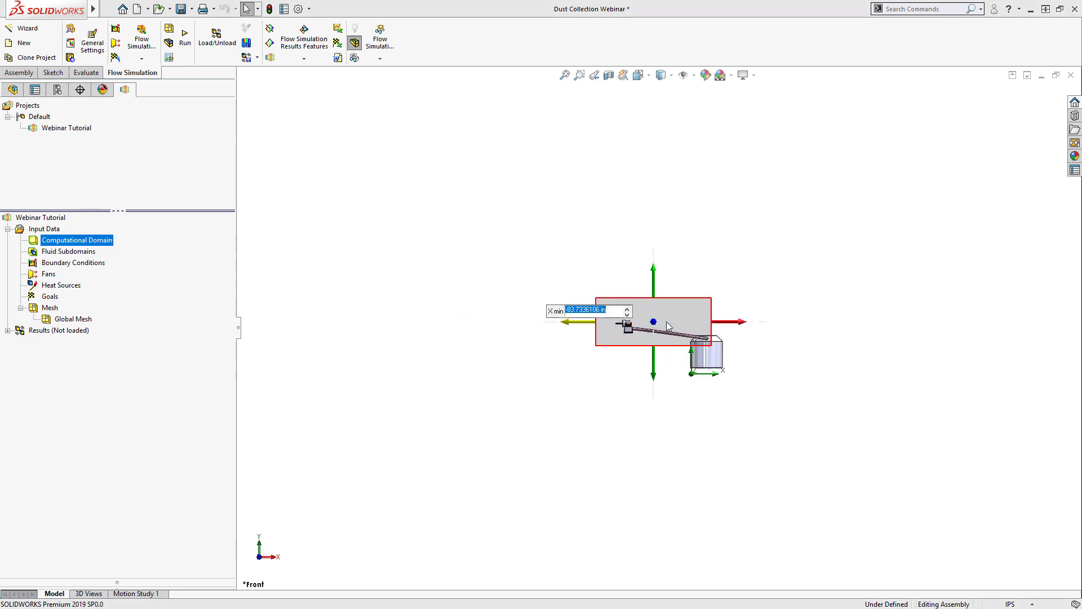
scroll(668, 326, "down", 5)
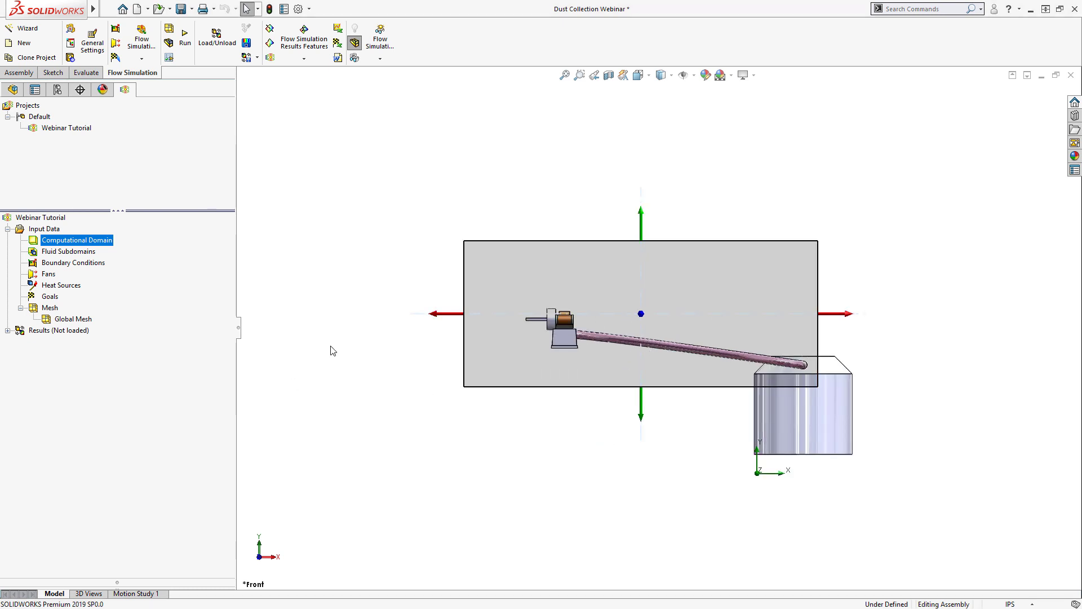
Shrink the computational domain along Z in the left view to a minimum of about 19 in and a maximum of about 74 in.
key("ctrl+3")
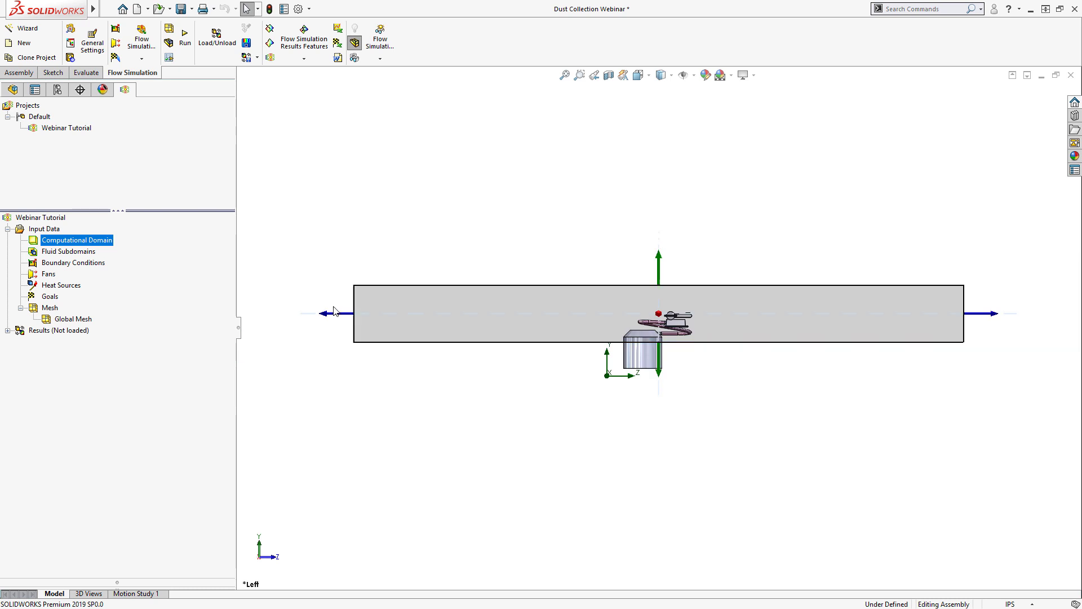
left_click_drag(334, 312, 605, 317)
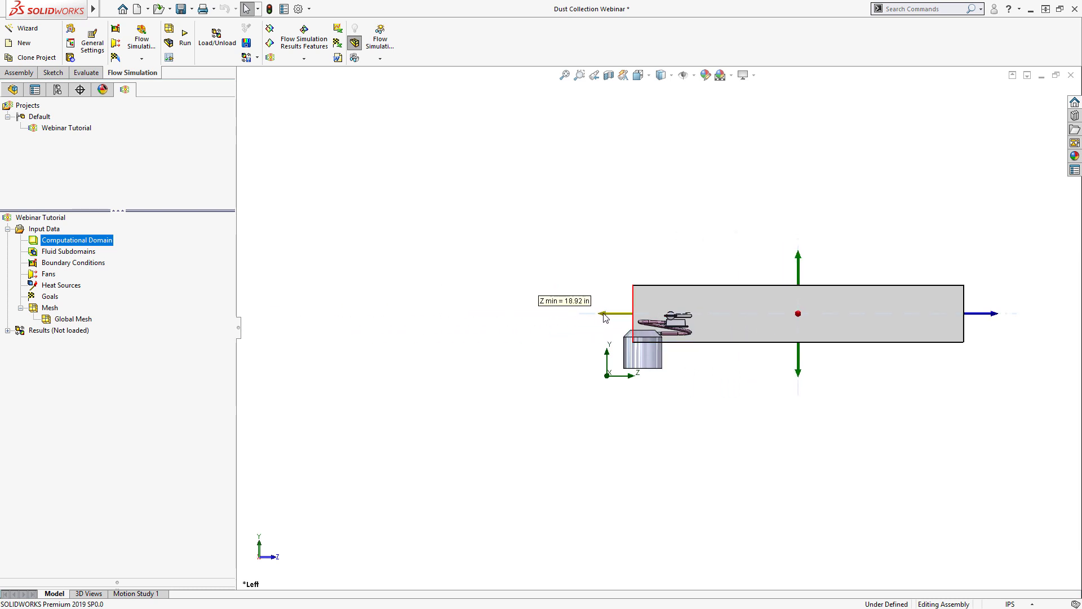
left_click_drag(997, 314, 740, 320)
scroll(694, 326, "down", 4)
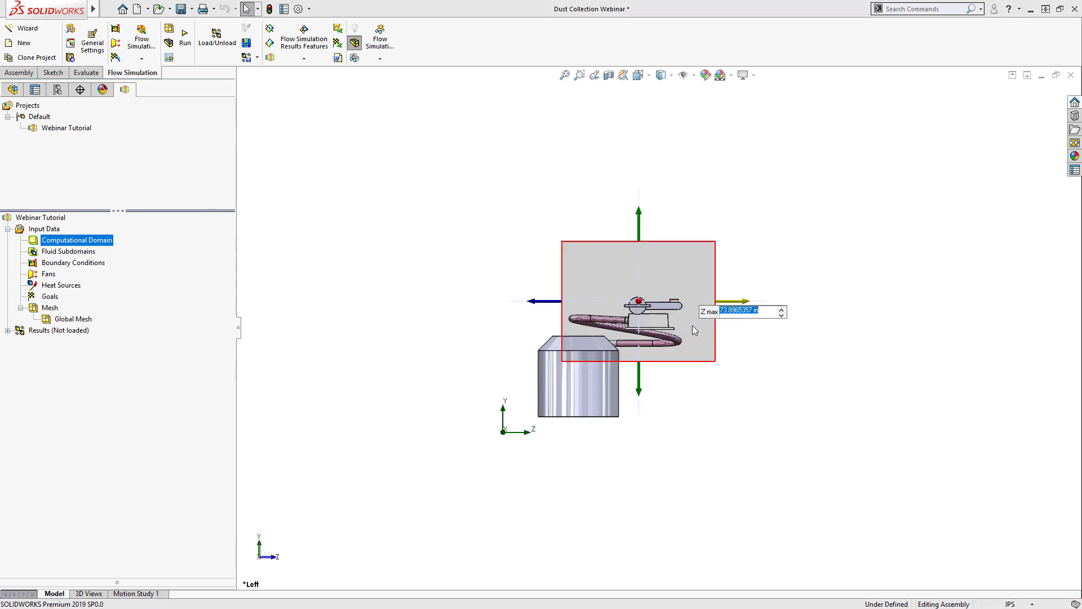
middle_click_drag(751, 372, 645, 424)
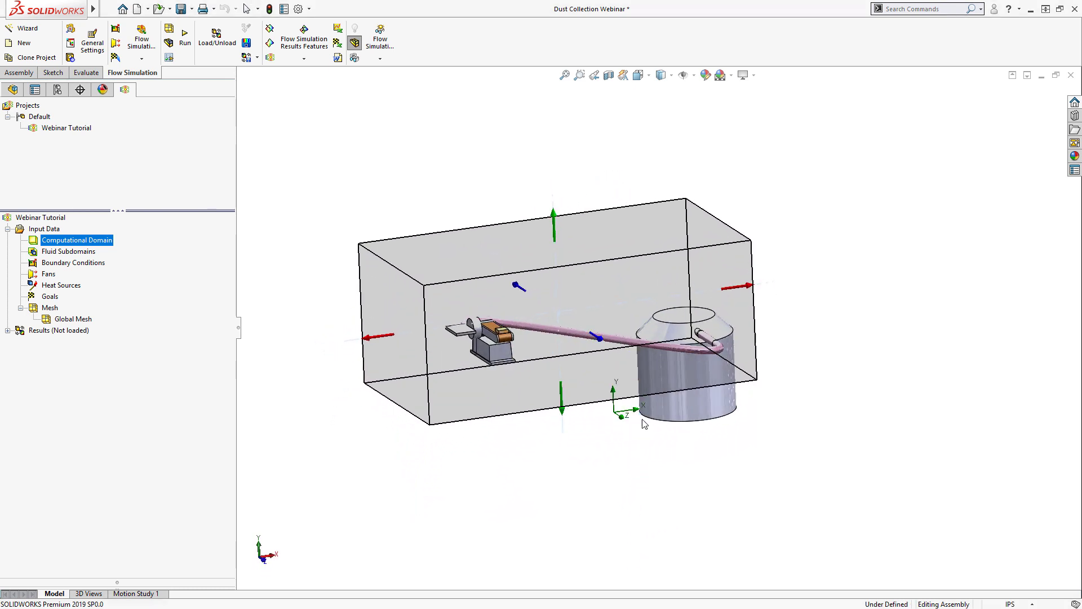
left_click(623, 444)
scroll(545, 337, "down", 2)
middle_click_drag(546, 337, 576, 397)
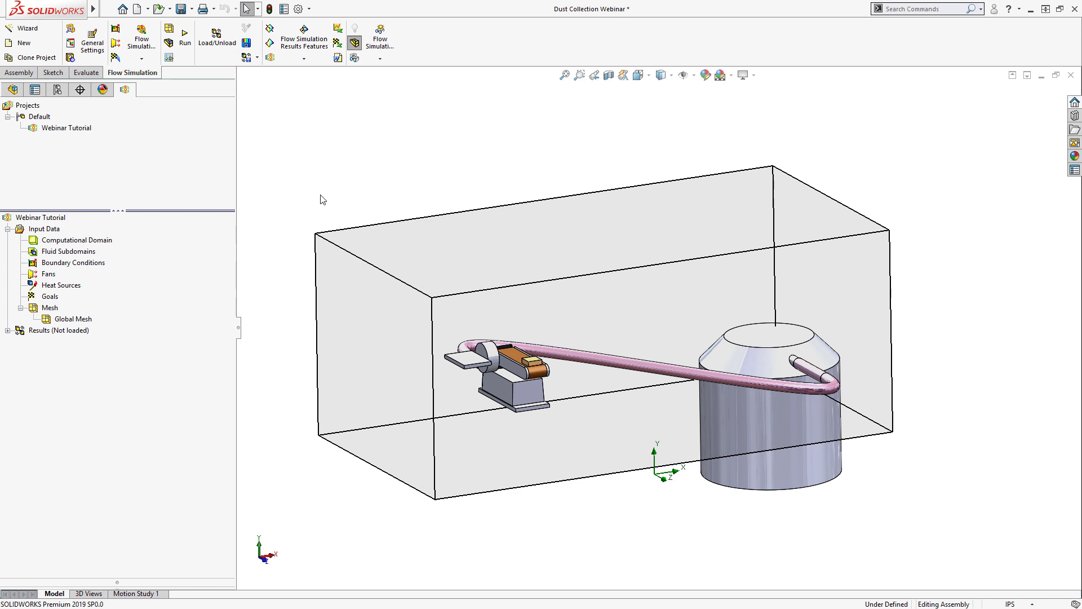
Hide the computational domain box around the sander and hose.
right_click(98, 242)
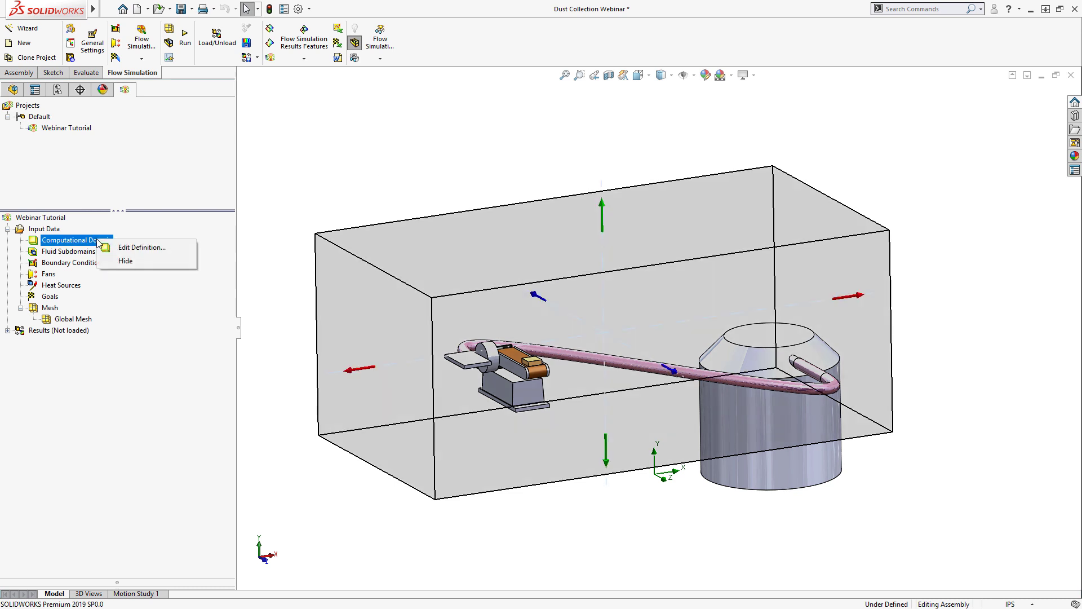
left_click(121, 265)
middle_click_drag(591, 276, 474, 276)
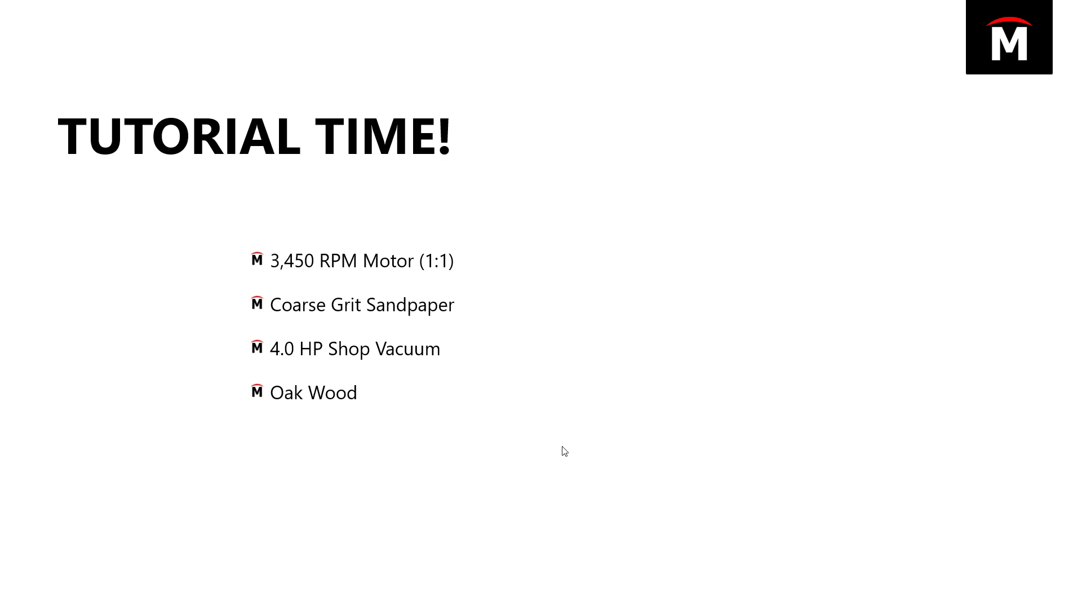
left_click(495, 483)
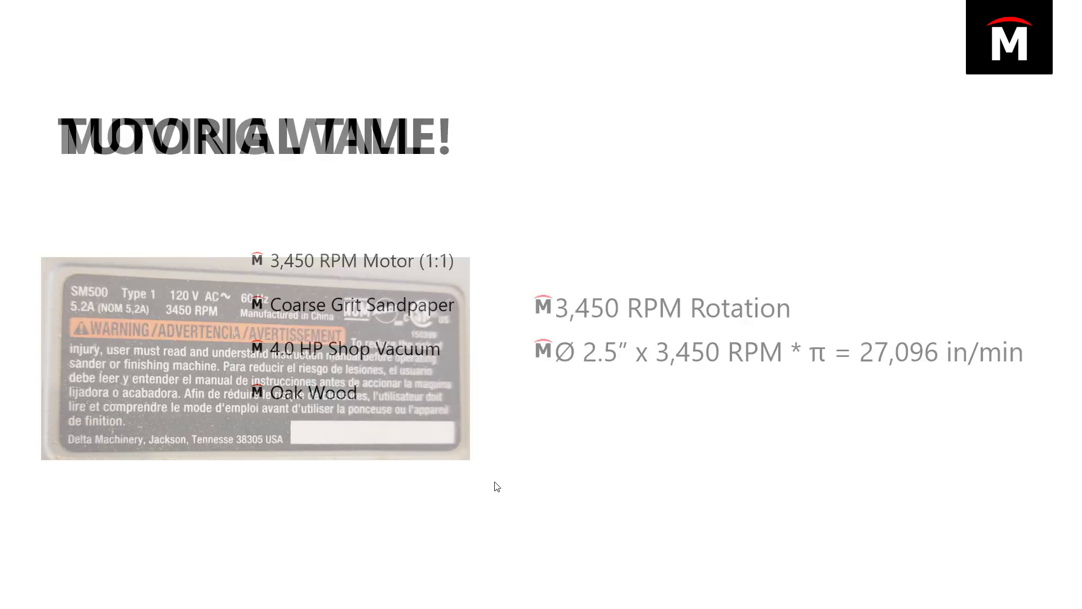
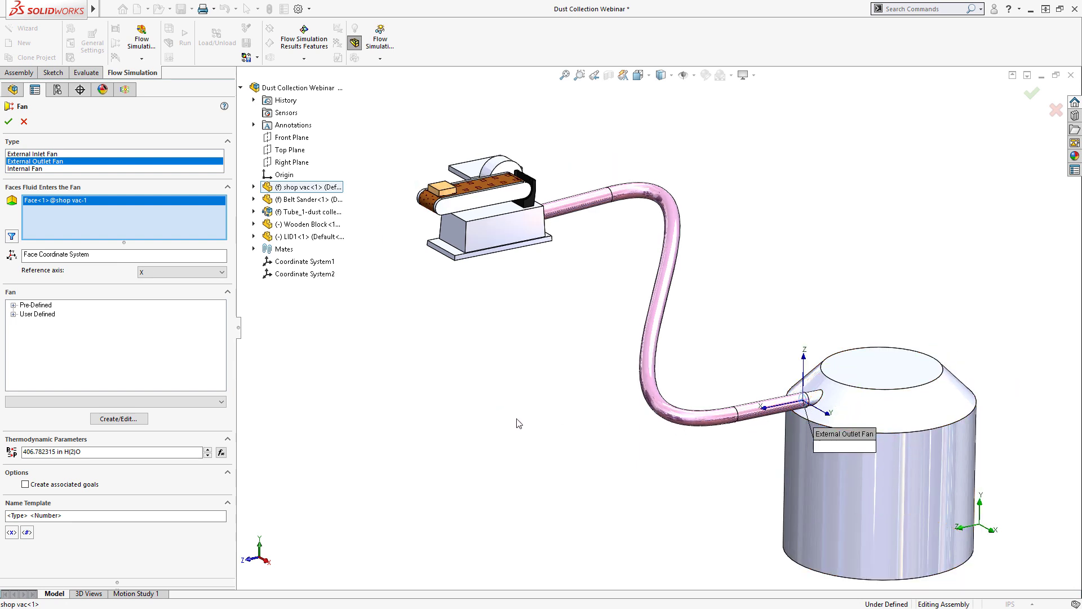
Assign the user-defined 4HP Shop Vac fan curve to the shop vac's external outlet fan and review its properties and flow-pressure table.
left_click(13, 314)
left_click(37, 325)
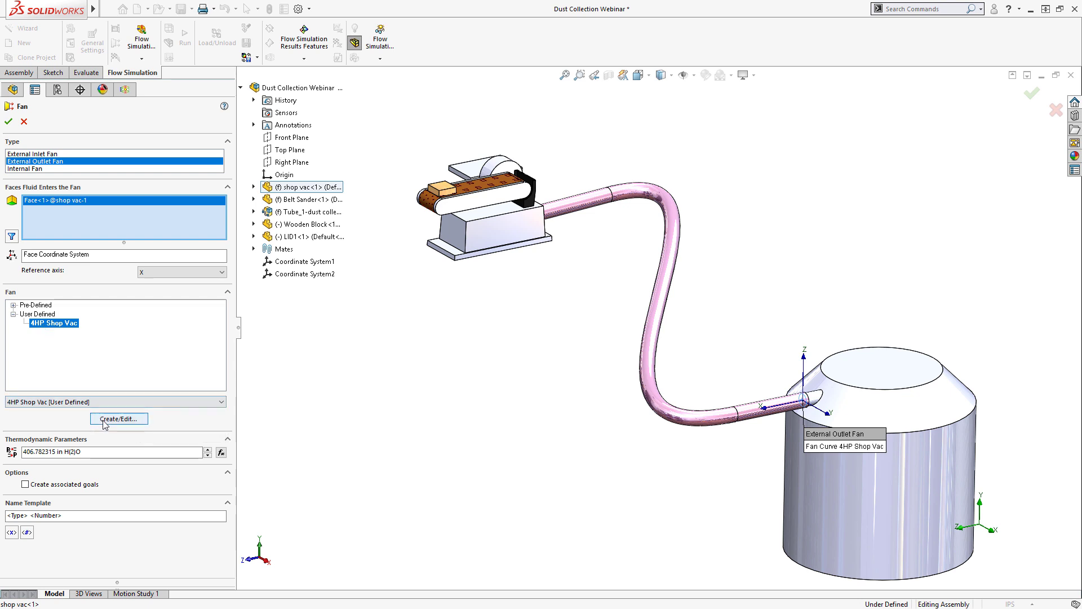
left_click(135, 424)
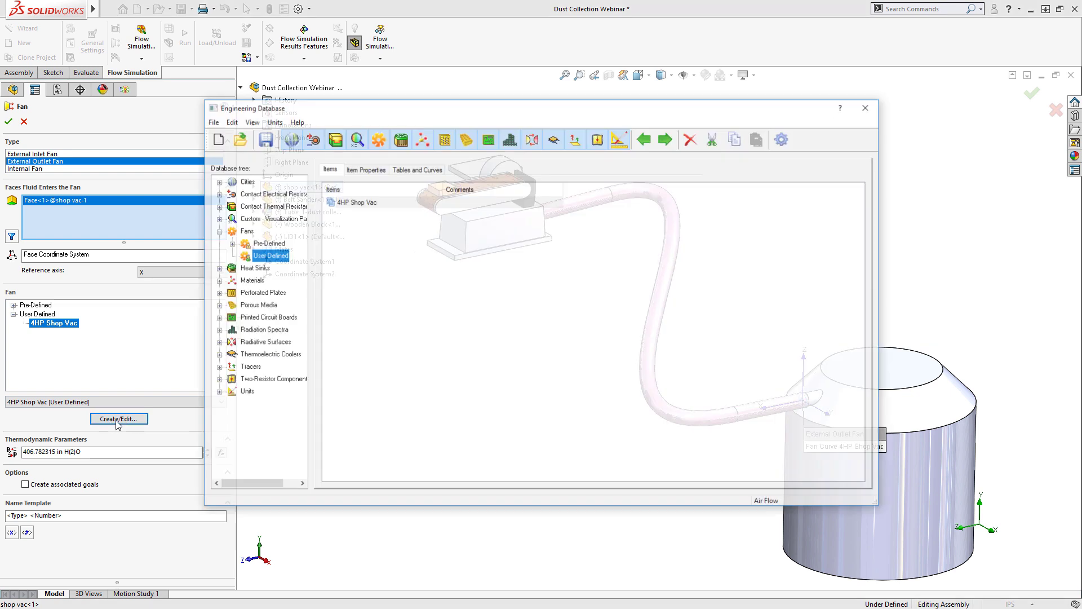
left_click(365, 169)
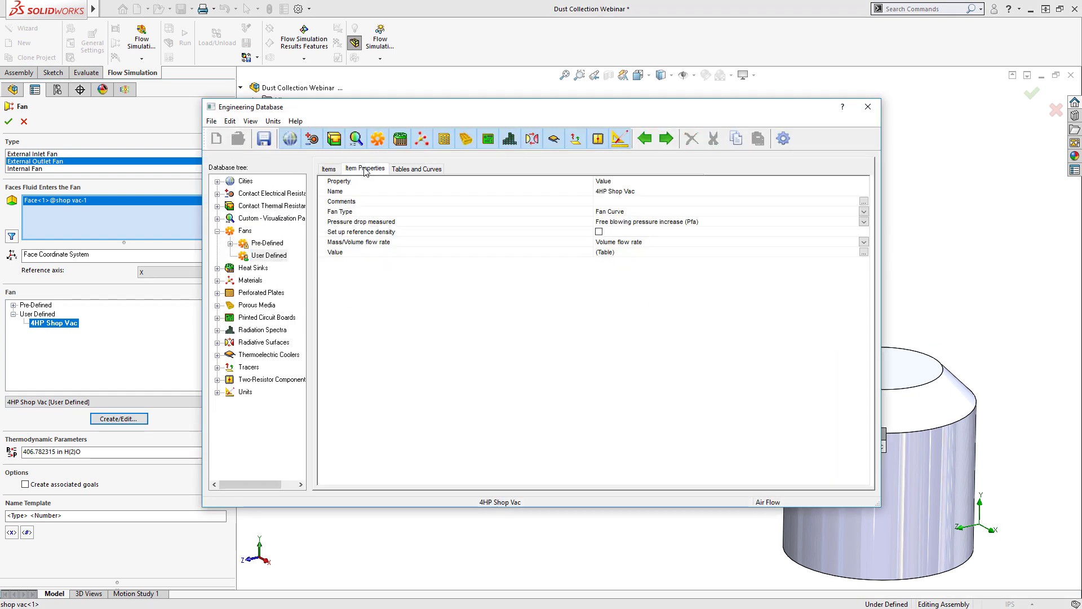
left_click(416, 169)
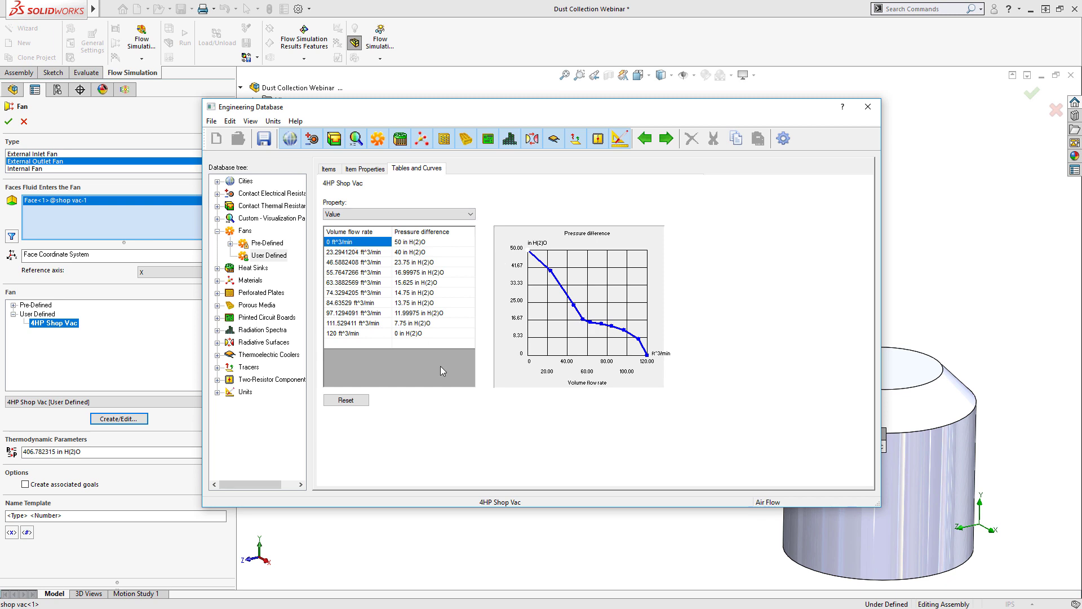
left_click(858, 110)
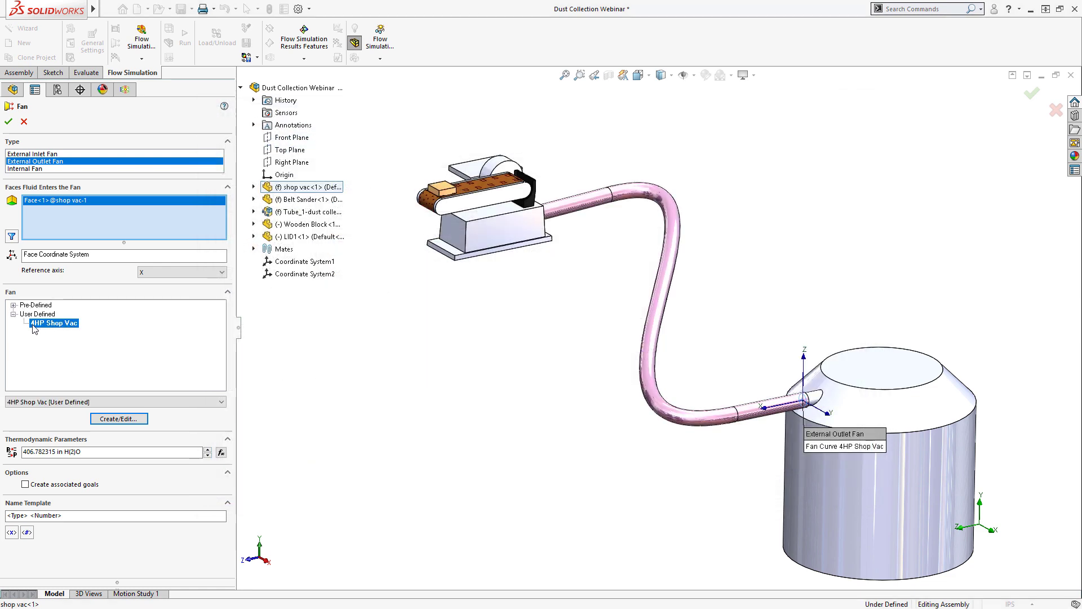
left_click(8, 121)
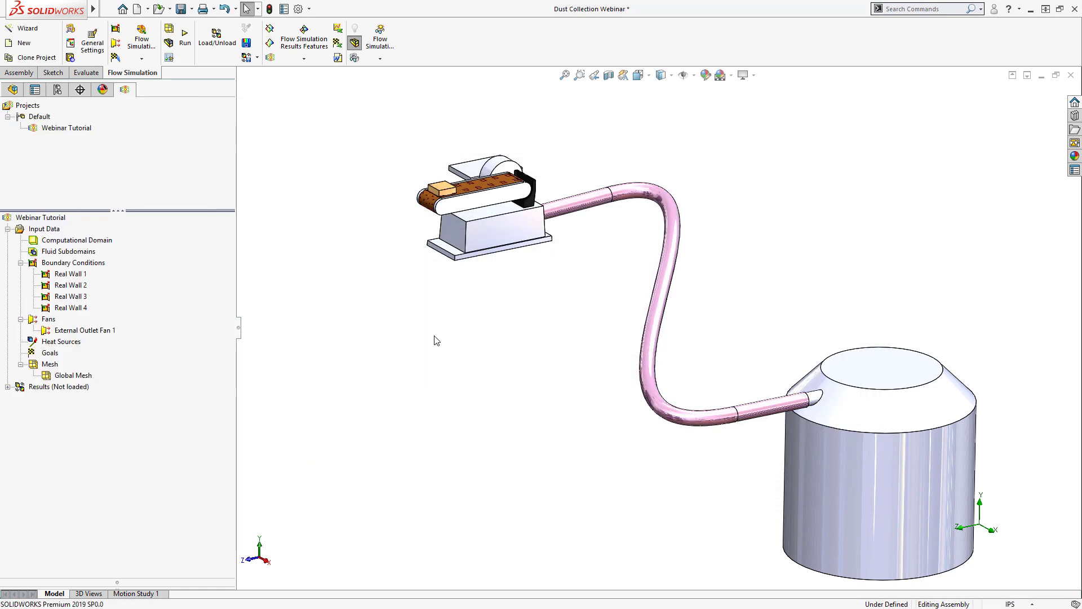
Add surface goals for average static pressure and volume flow rate on the external outlet fan's face.
middle_click_drag(468, 367, 401, 360, "ctrl")
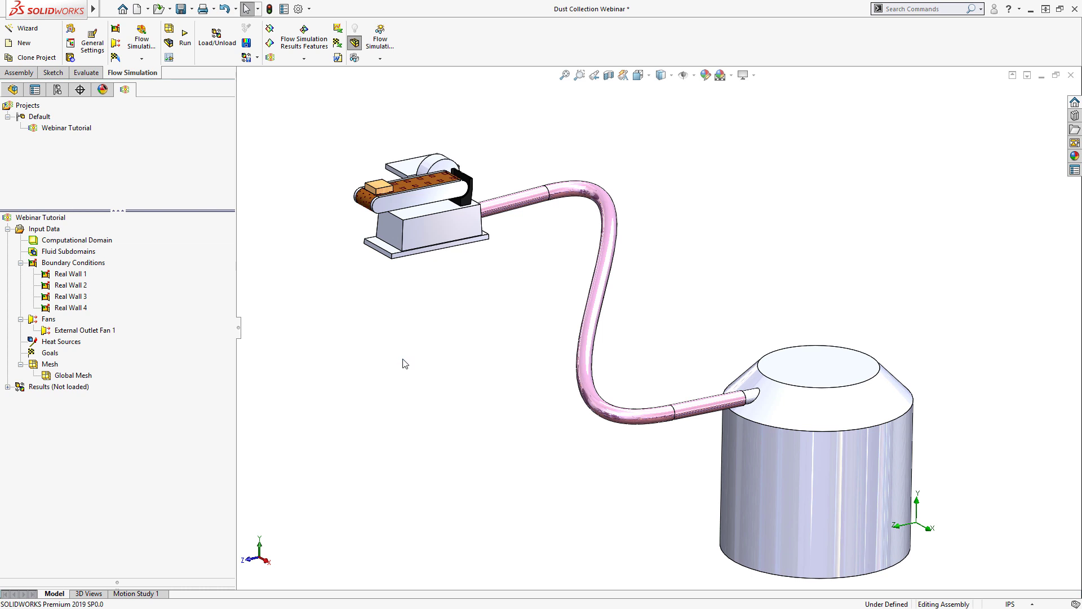
scroll(411, 370, "up", 3)
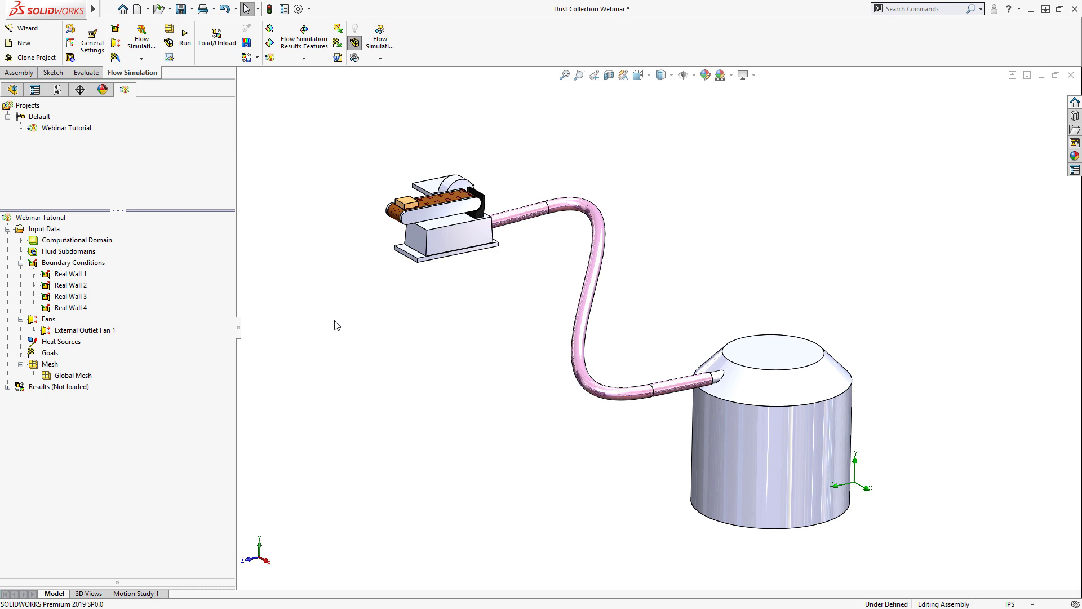
right_click(47, 354)
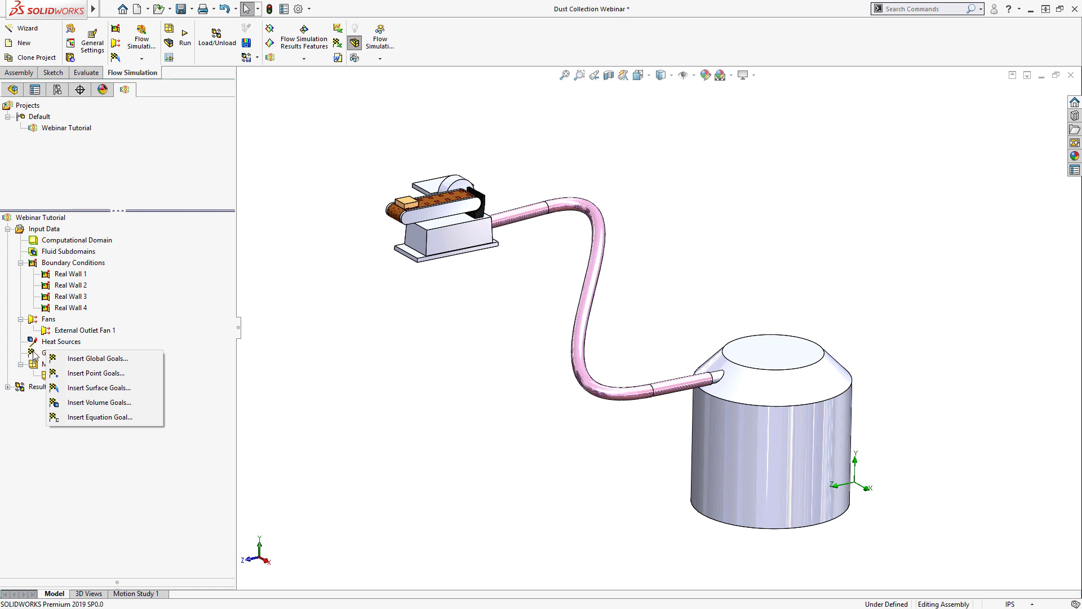
left_click(32, 352)
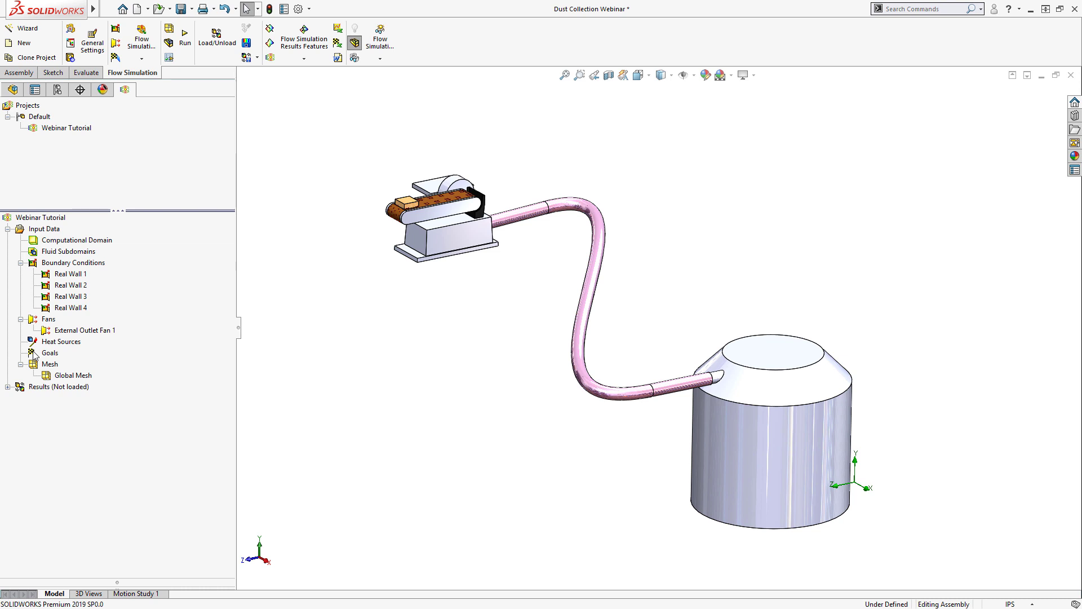
right_click(58, 334)
left_click(58, 334)
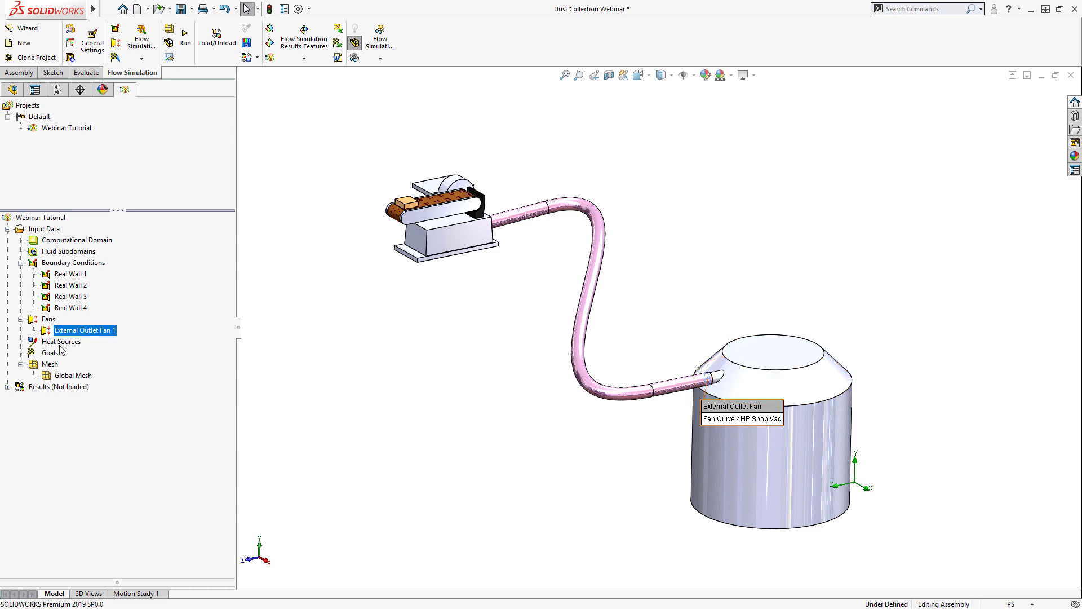
right_click(49, 354)
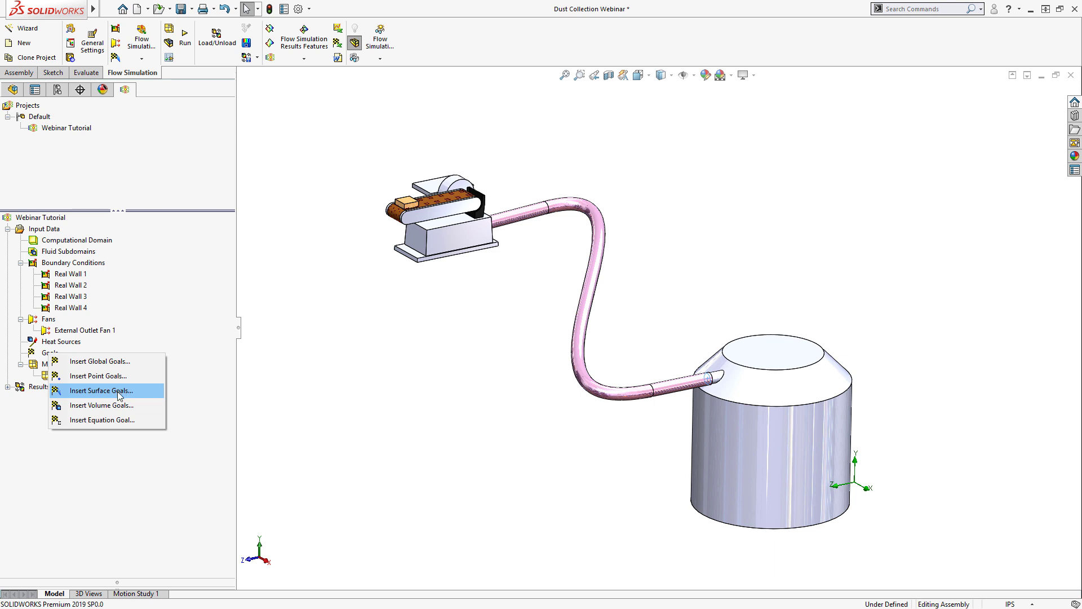
left_click(119, 393)
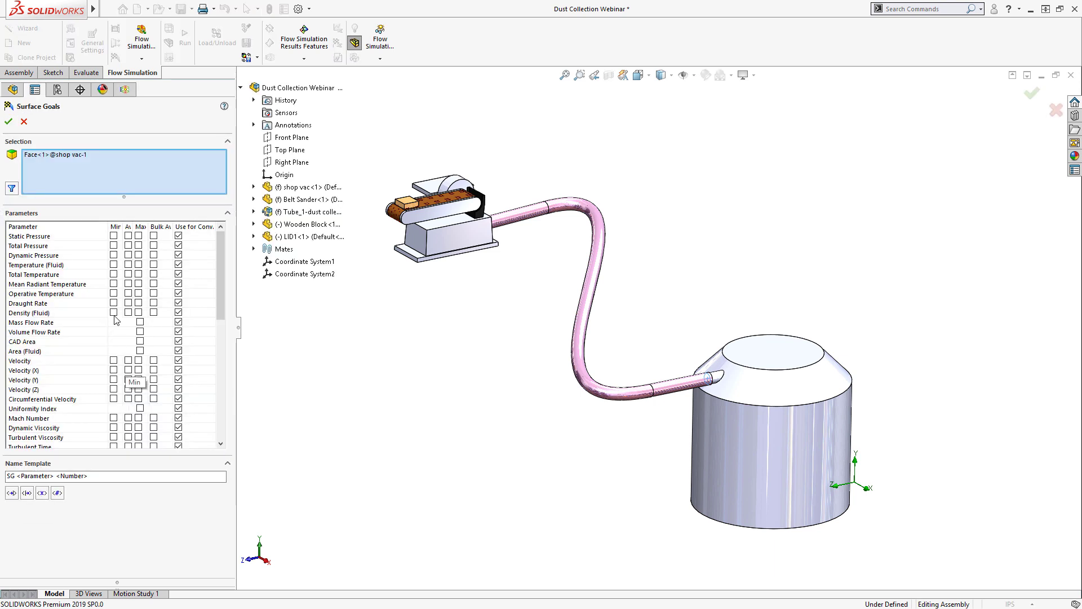
left_click(129, 236)
left_click(140, 332)
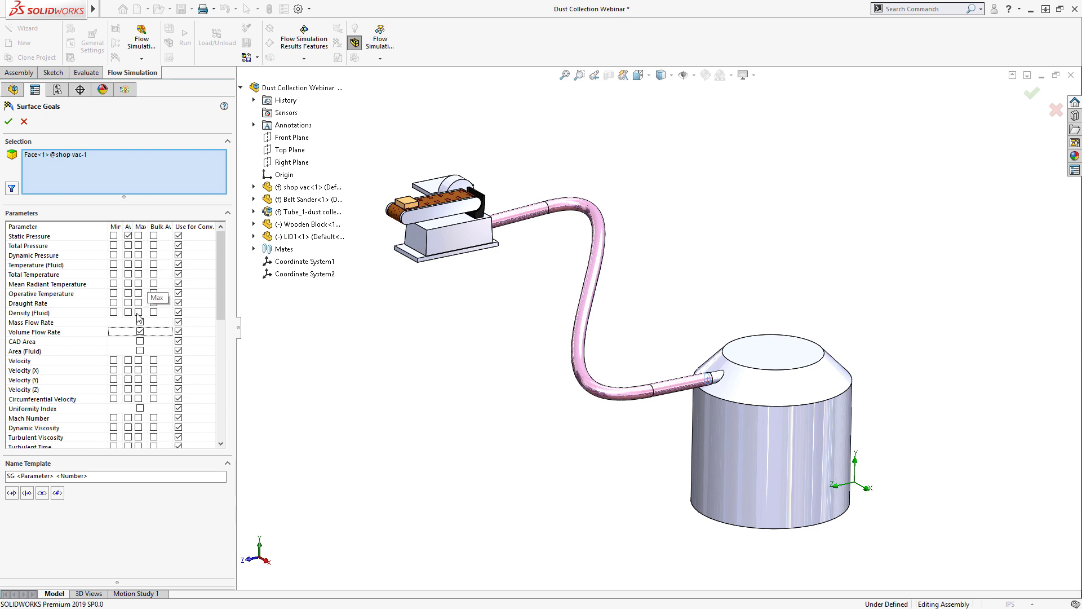
left_click(9, 123)
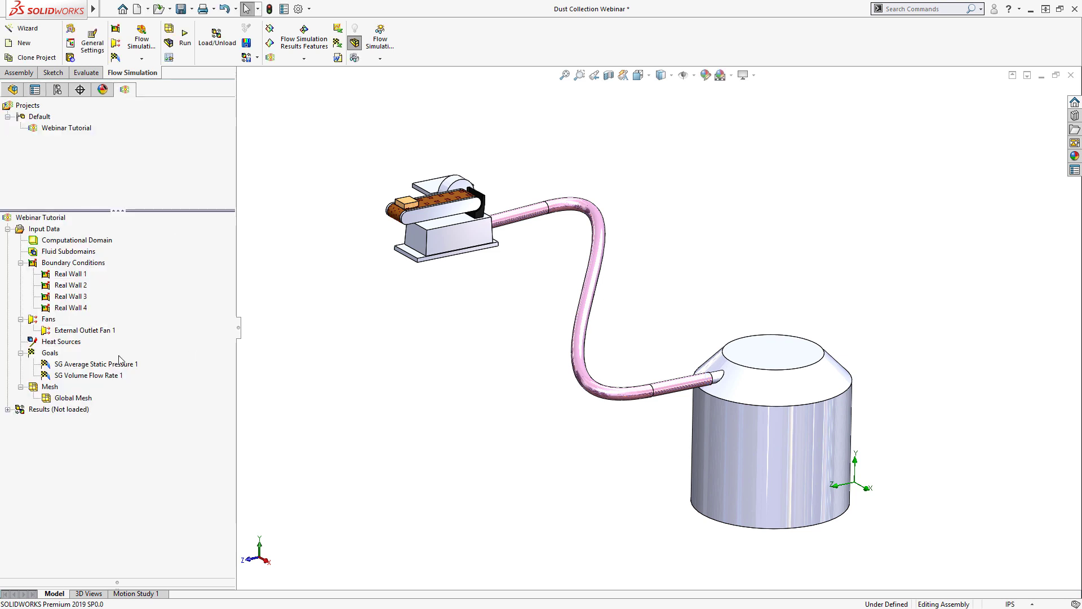
Create an equation goal that subtracts the average static pressure surface goal from the initial and ambient pressure.
right_click(48, 354)
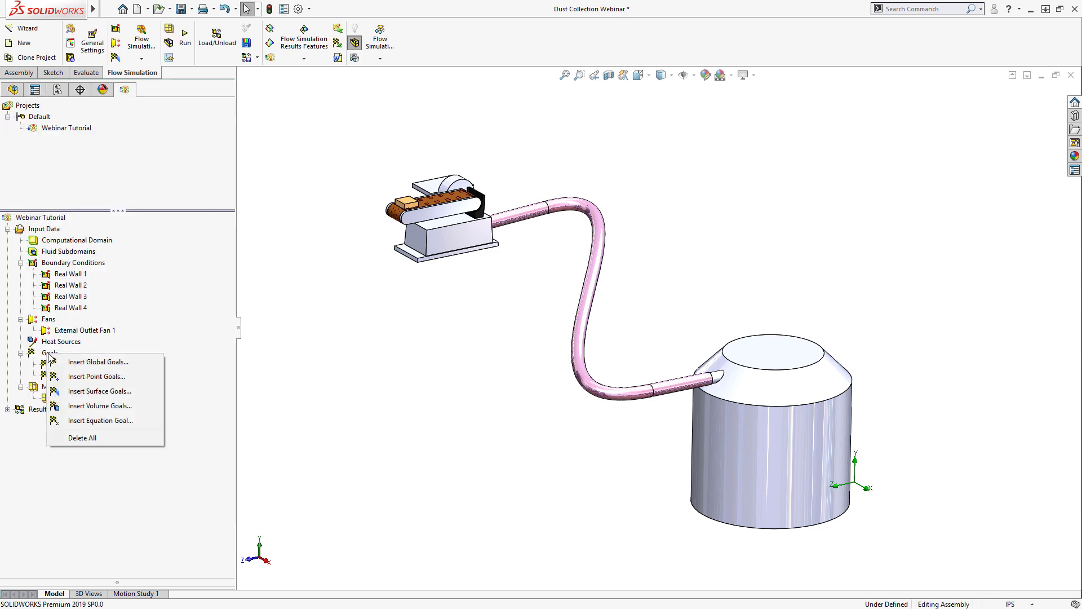
left_click(118, 421)
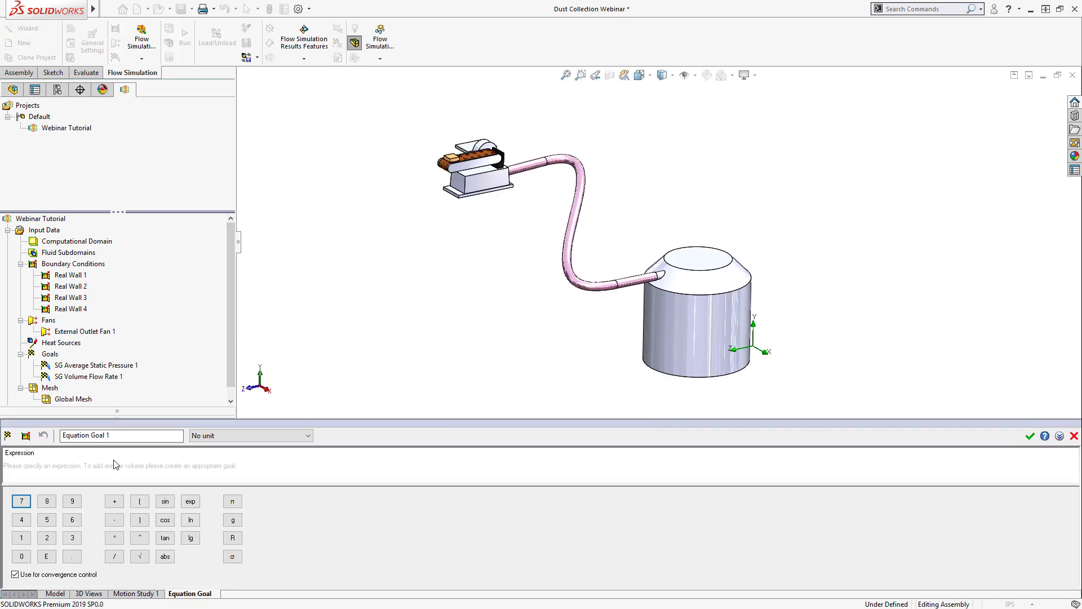
left_click(106, 474)
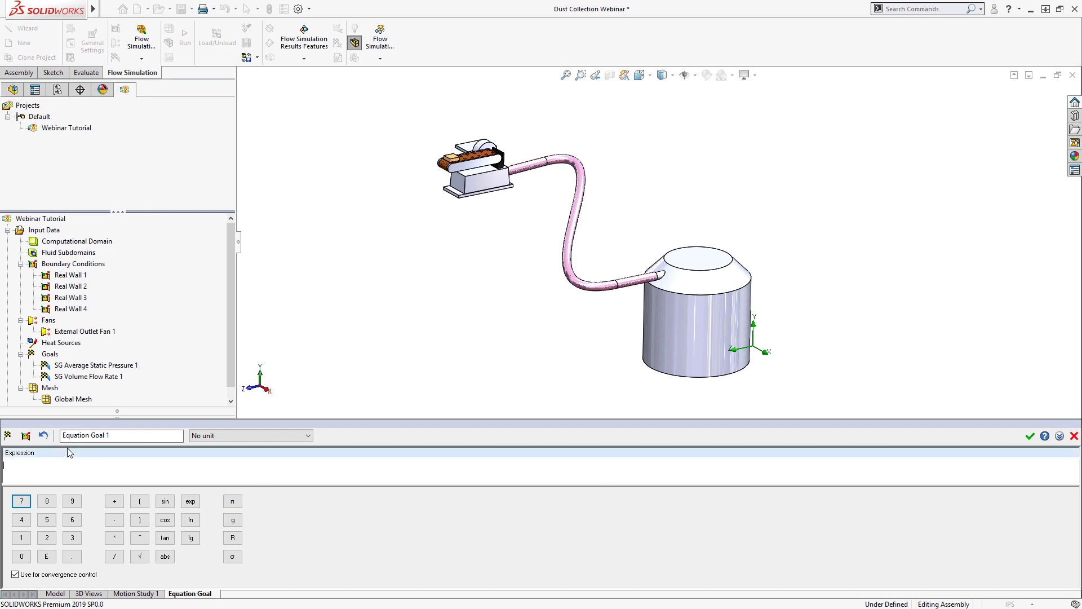
left_click(26, 439)
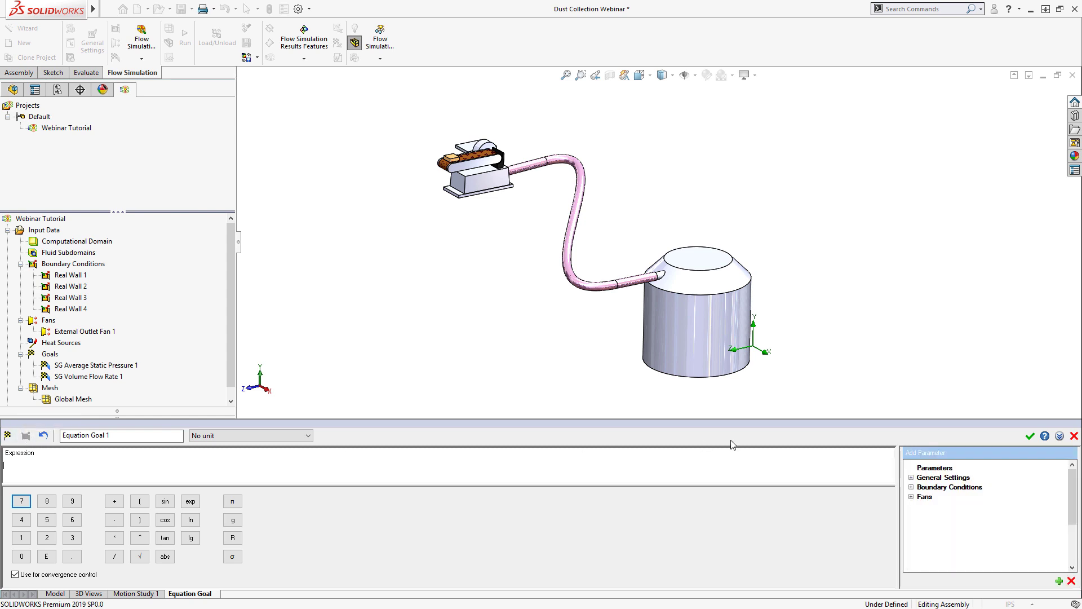
left_click(912, 478)
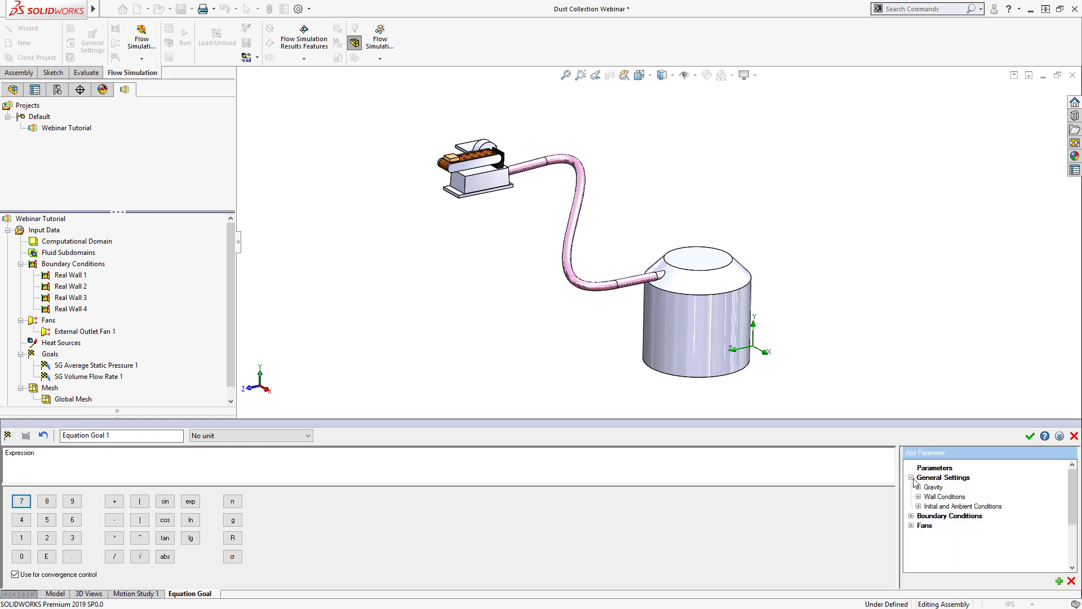
left_click(920, 506)
left_click(944, 517)
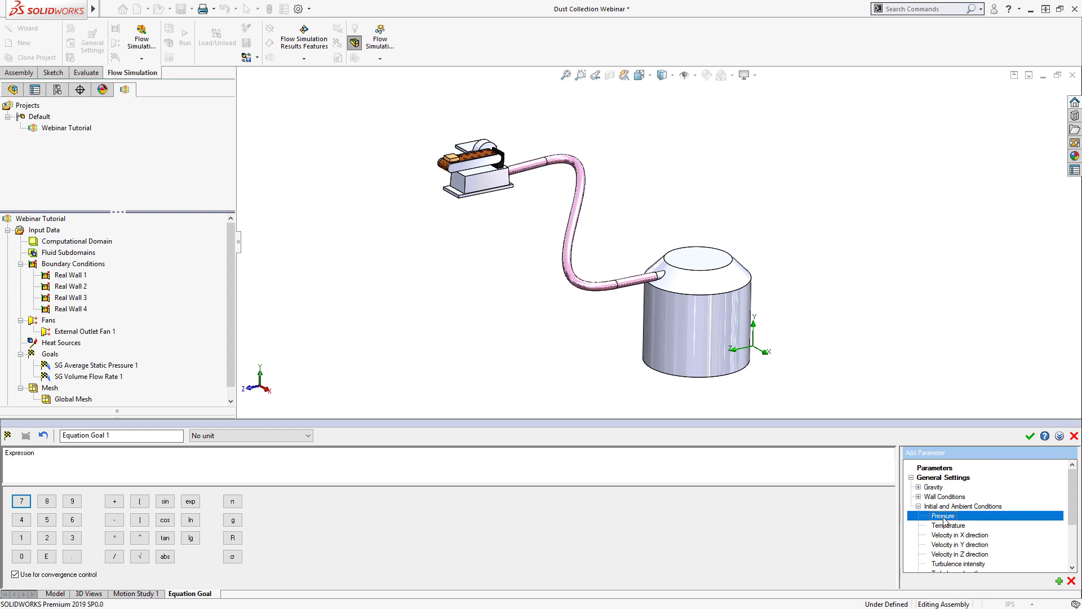
left_click(1060, 581)
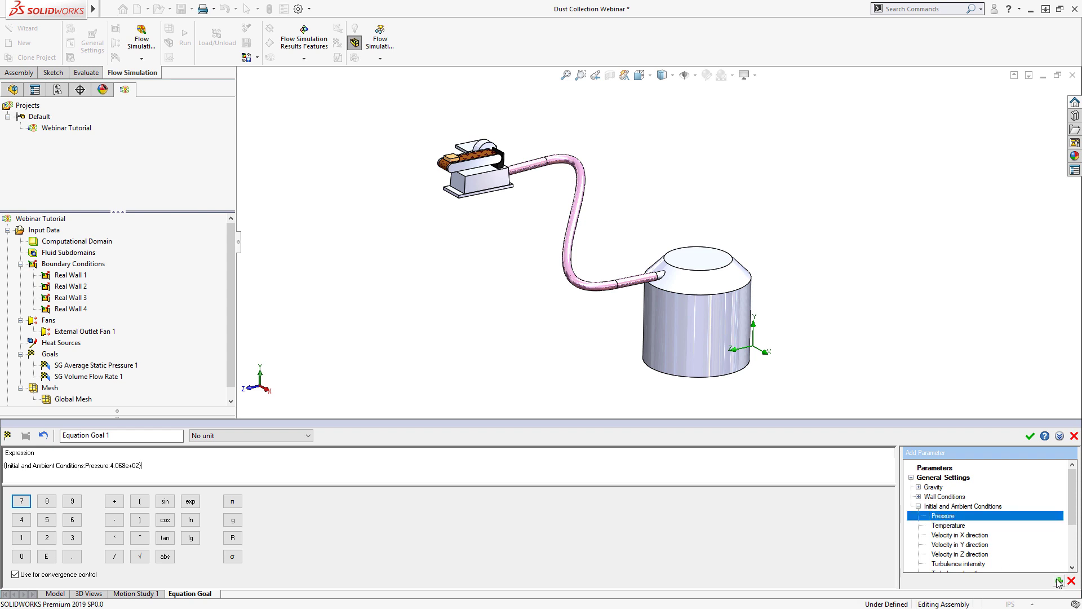
left_click(1069, 580)
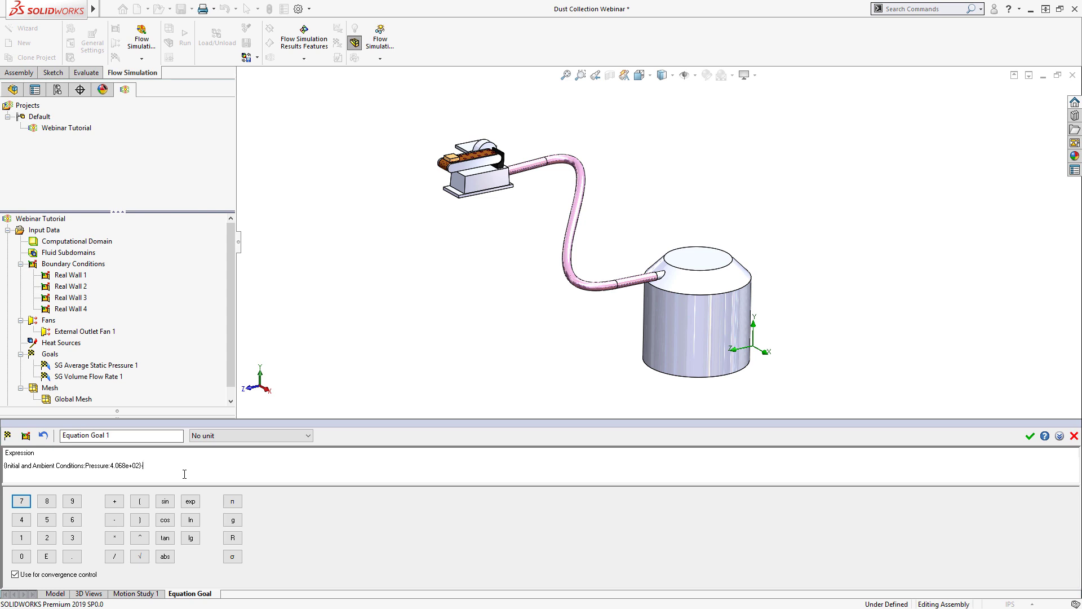
left_click(72, 367)
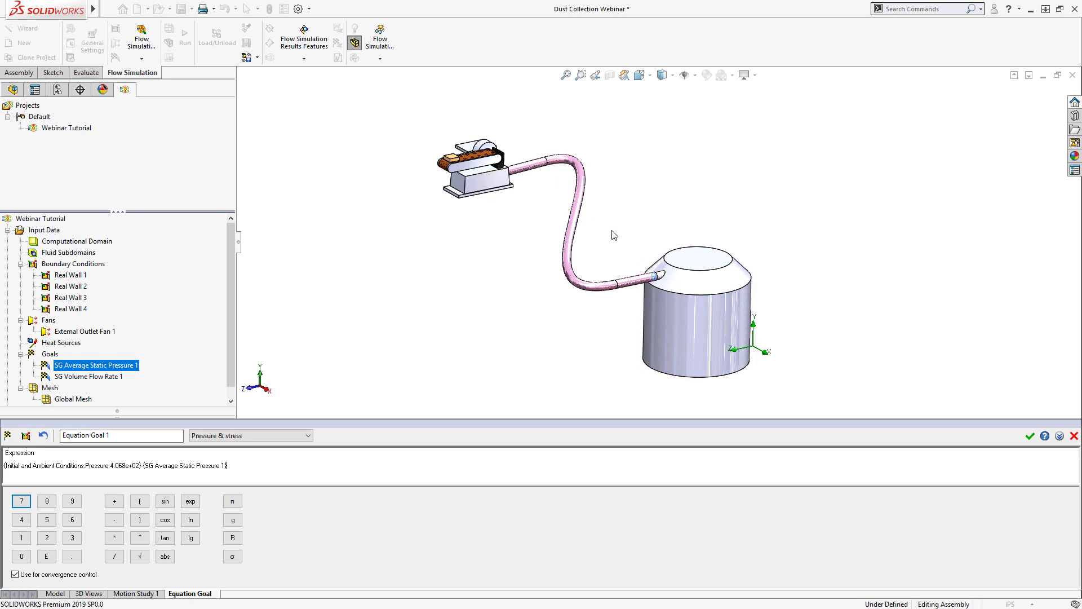
left_click(1031, 436)
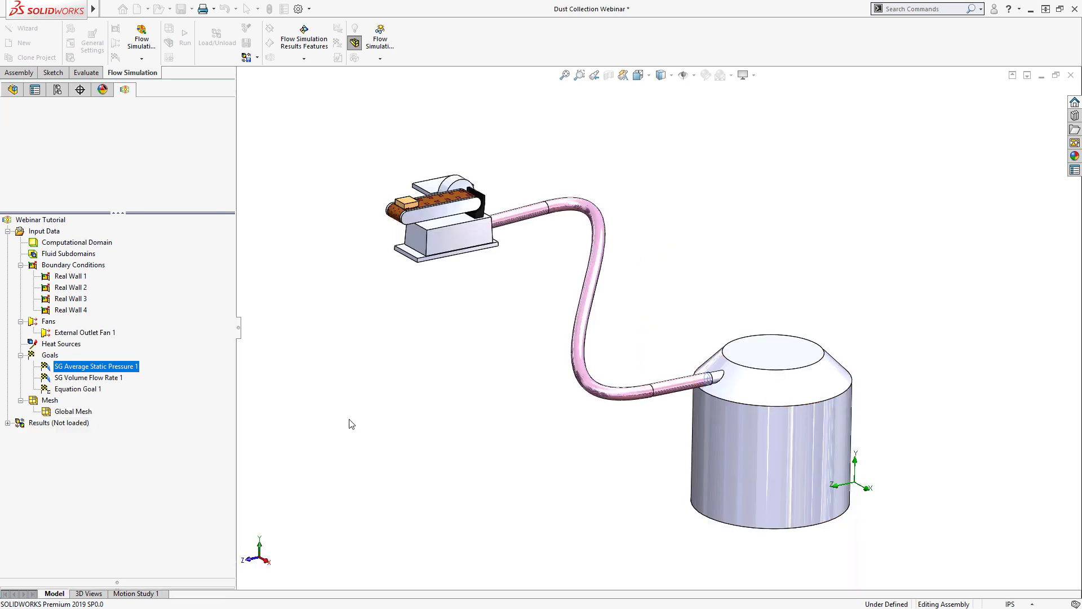
Rename the new equation goal as Pressure Drop.
left_click(68, 389)
left_click(83, 389)
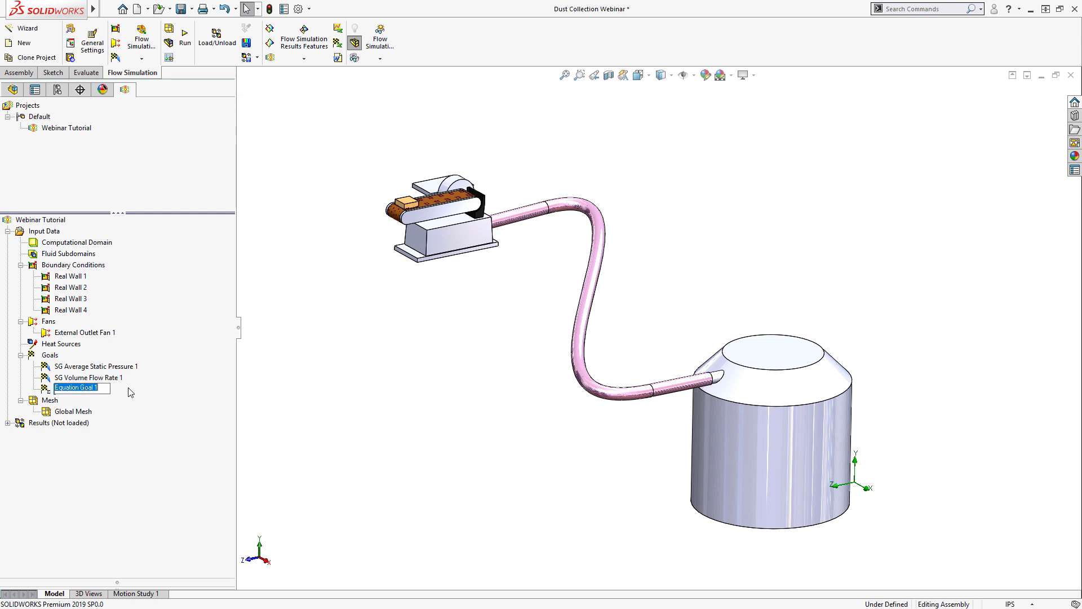
type("Pressure Drop")
key("Return")
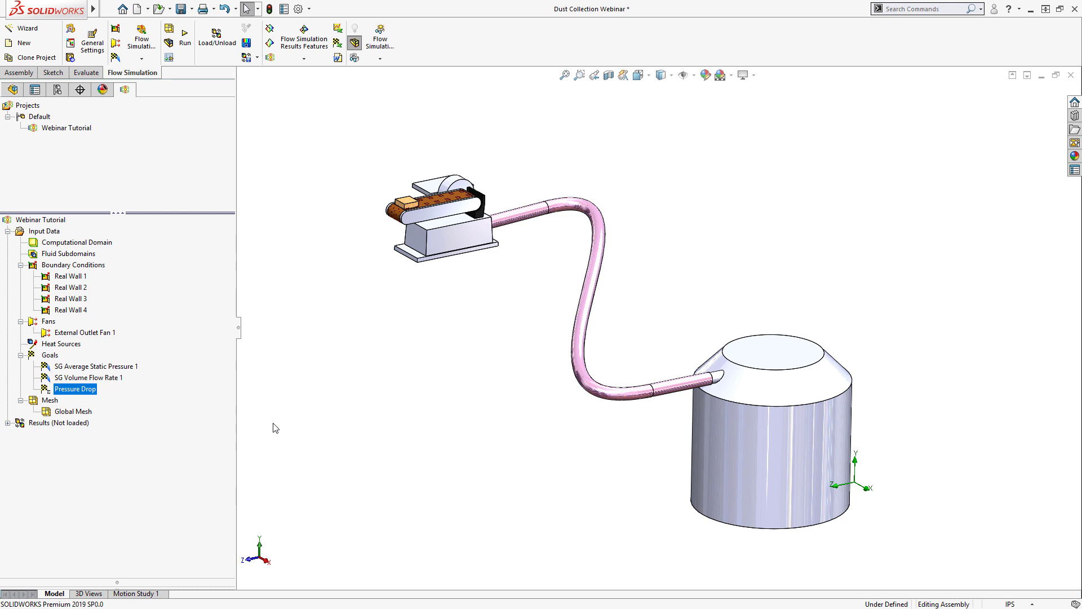
Check the global mesh definition and accept its automatic settings at level 3.
right_click(62, 417)
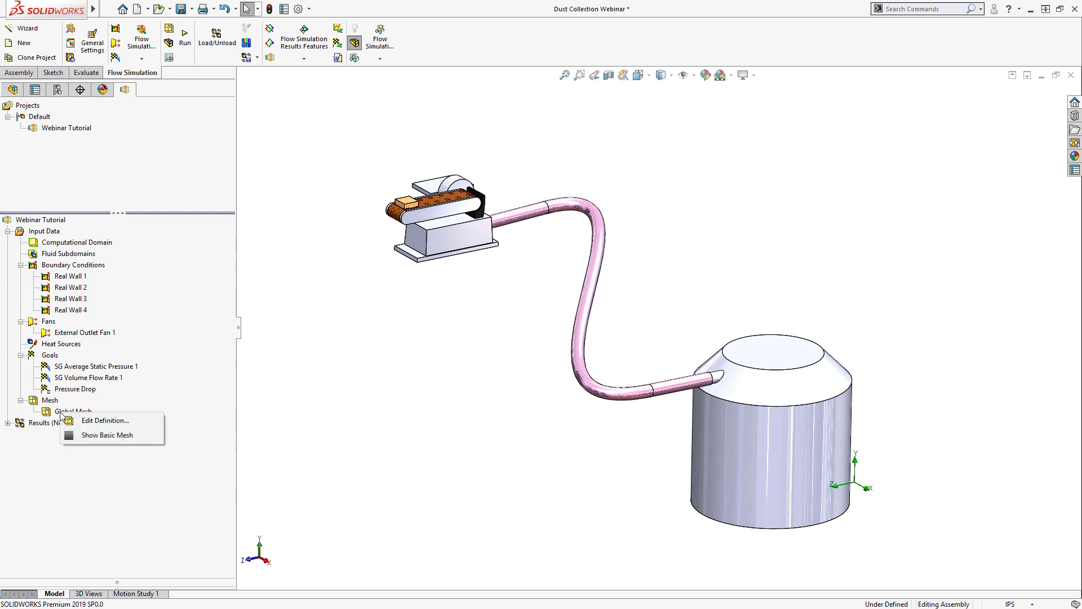
left_click(104, 421)
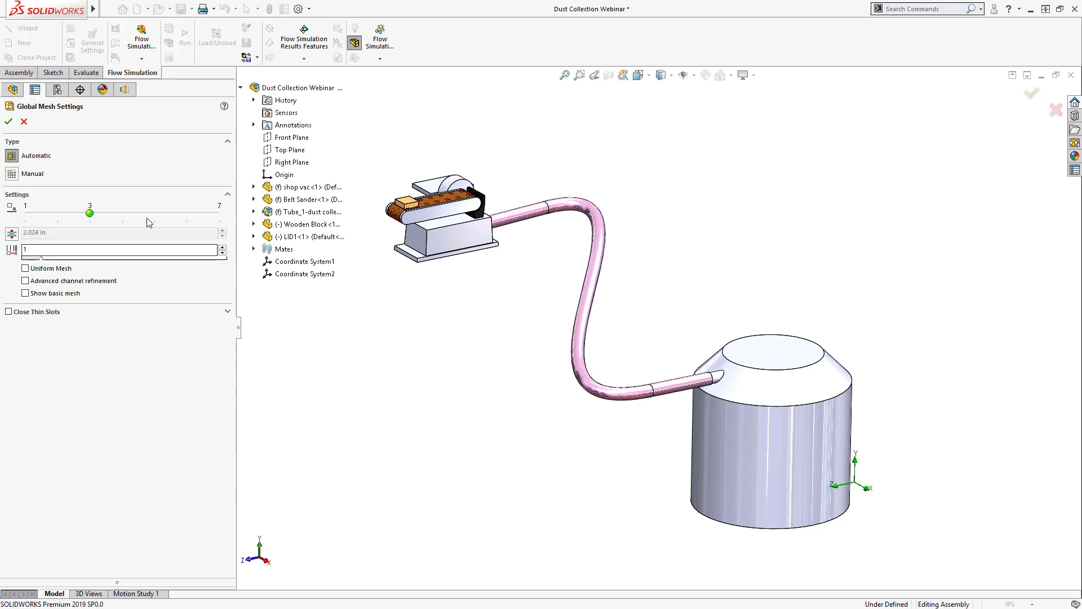
left_click(8, 123)
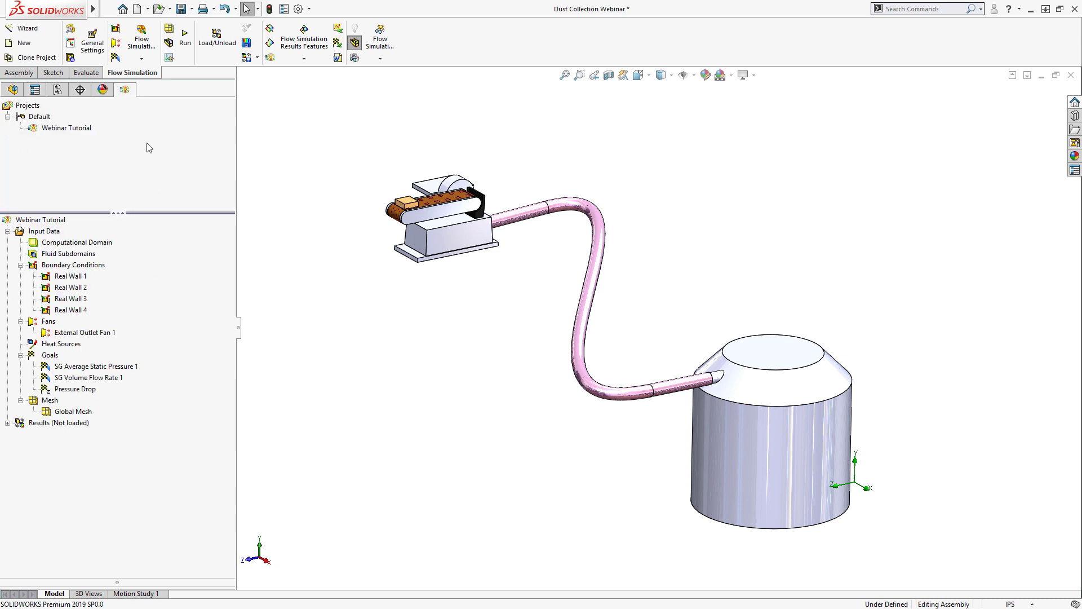
Run a new calculation of the flow project, monitor its goal values in the solver, and close the solver window.
left_click(185, 36)
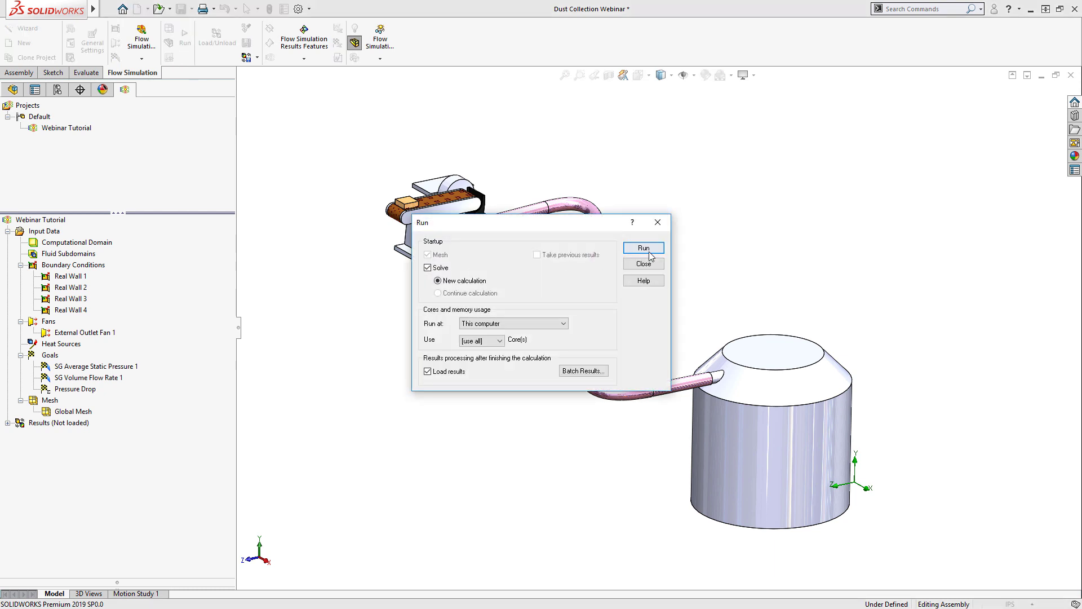
left_click(649, 252)
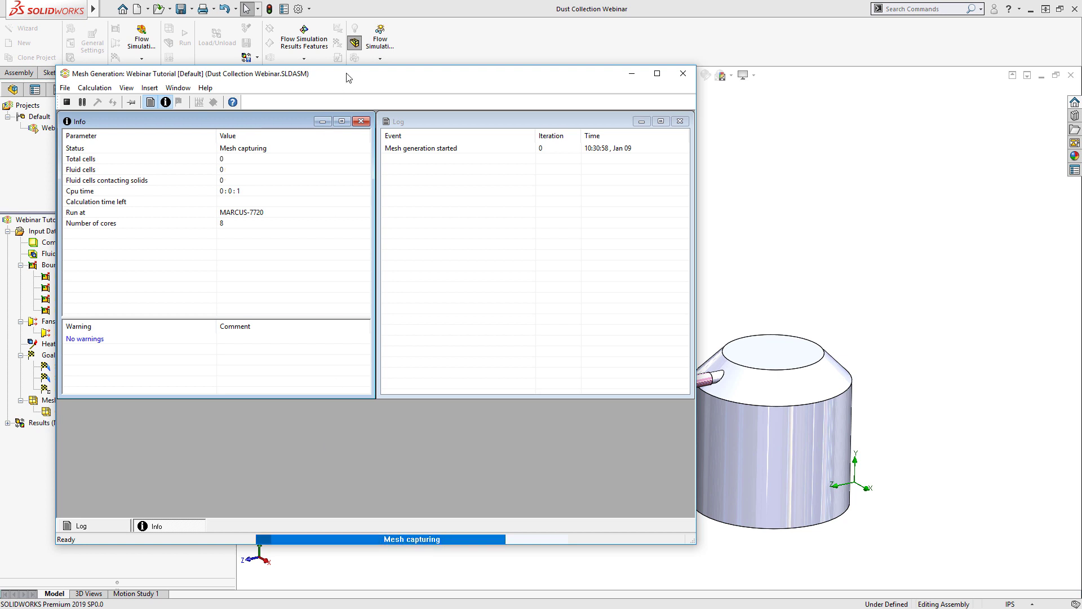
left_click_drag(346, 86, 546, 86)
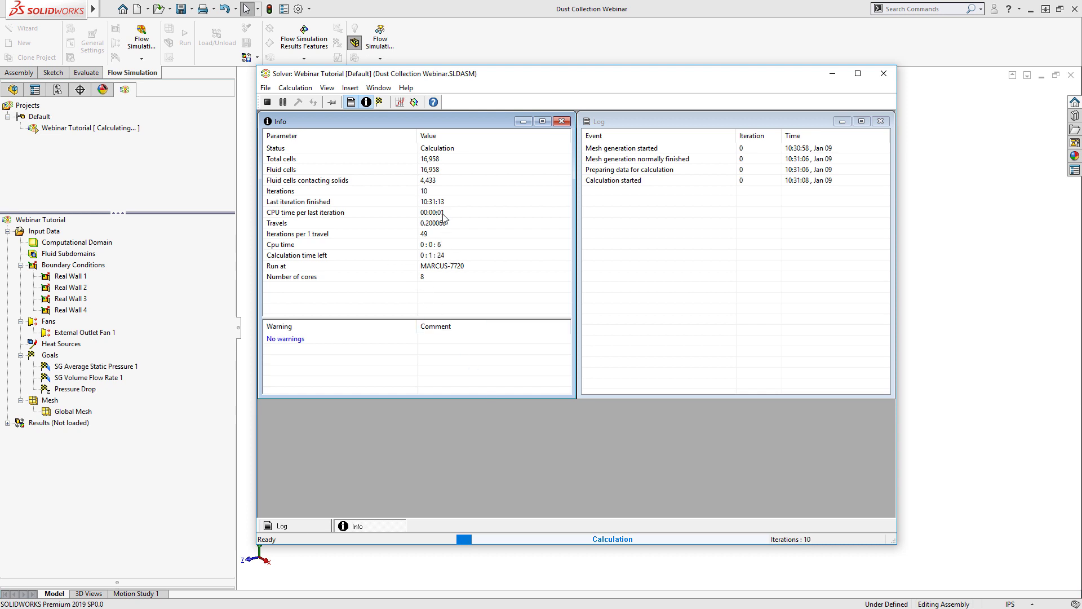
left_click(380, 102)
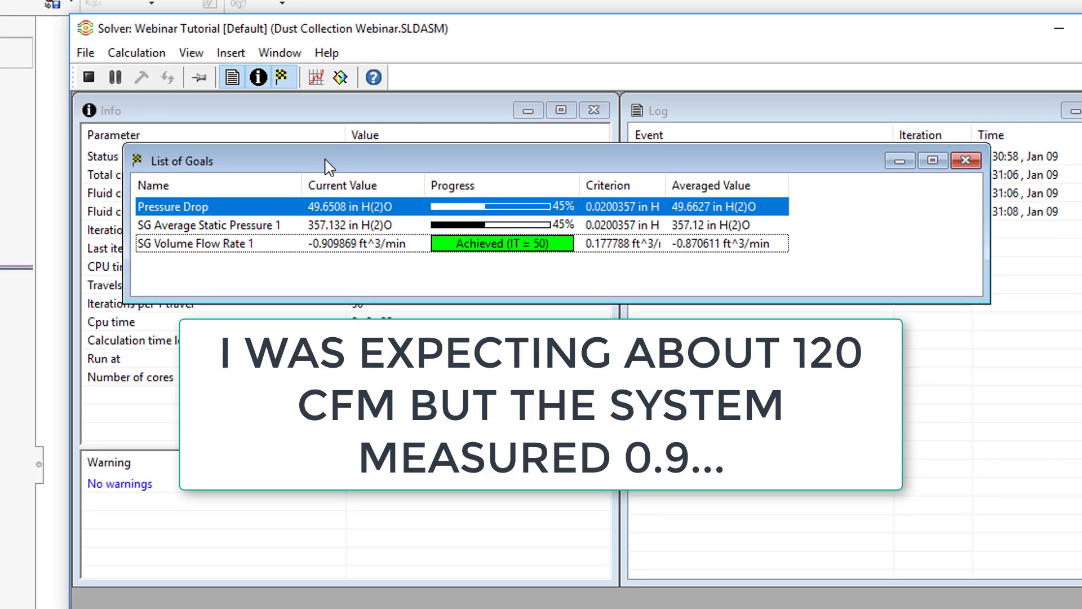
left_click_drag(295, 161, 408, 417)
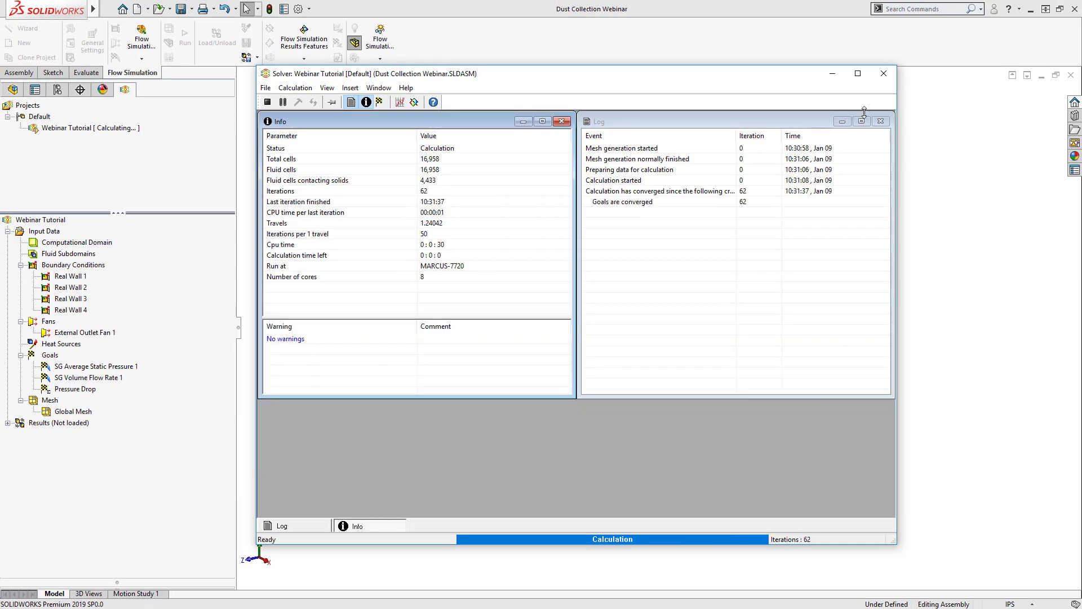
left_click(884, 73)
left_click(545, 340)
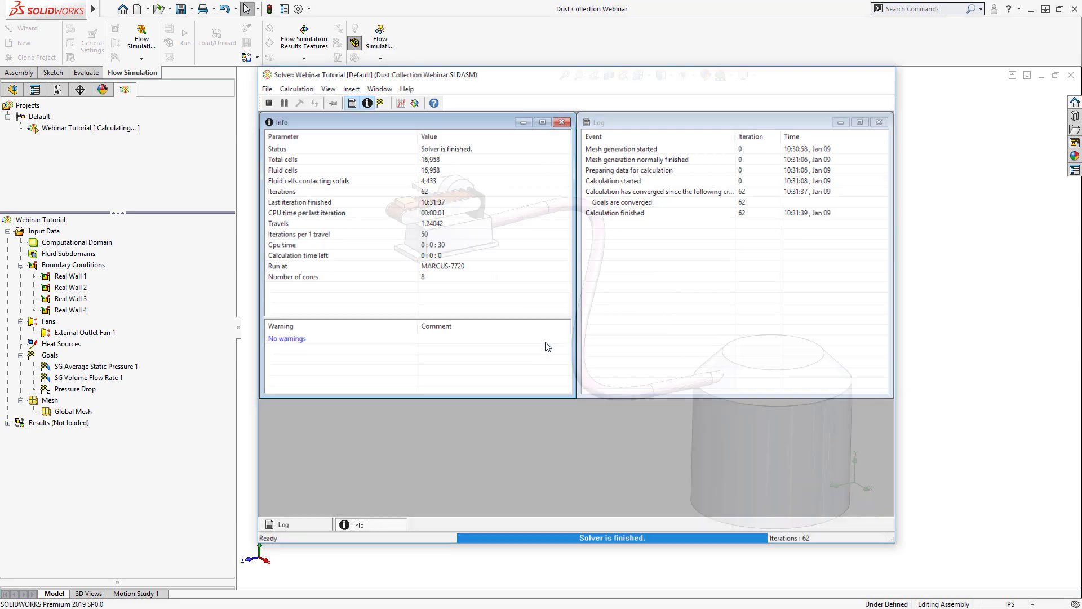
Hide the belt sander and examine the lid at the hose's inlet end.
scroll(497, 240, "down", 5)
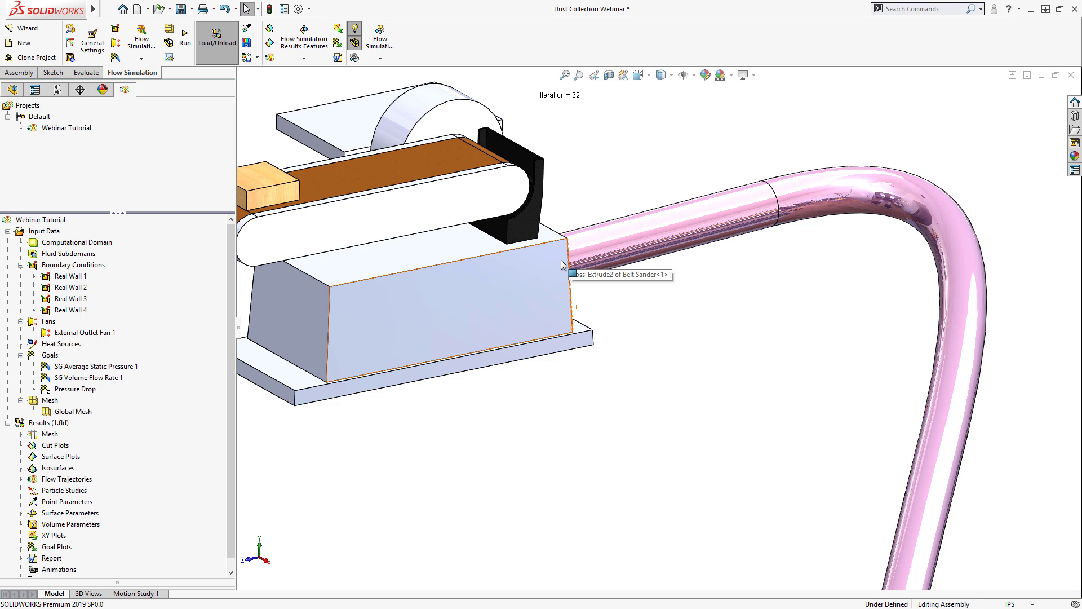
key("Tab")
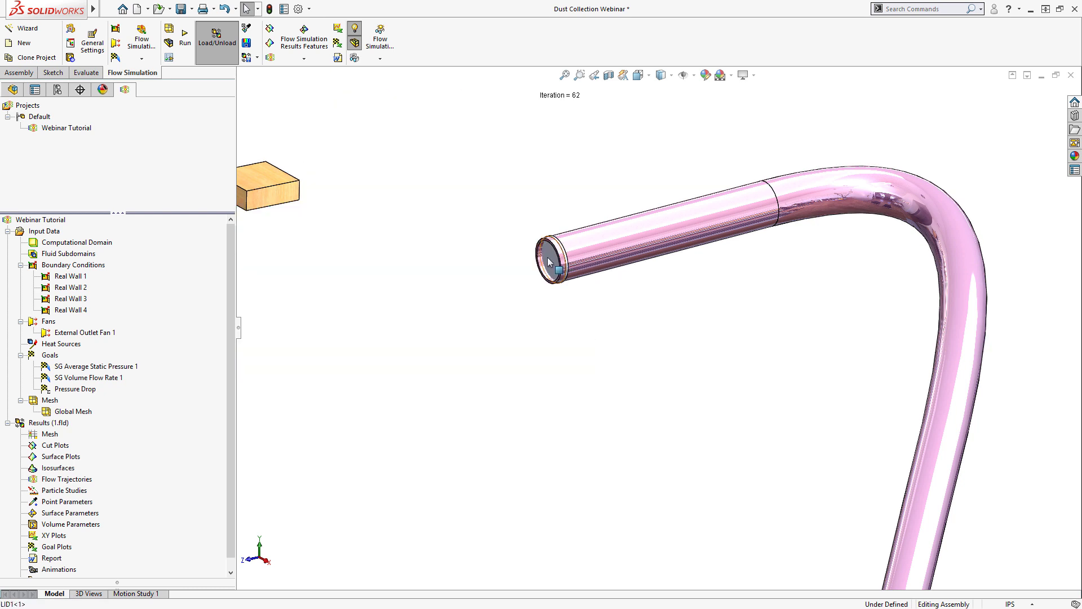
left_click(550, 262)
scroll(583, 284, "down", 5)
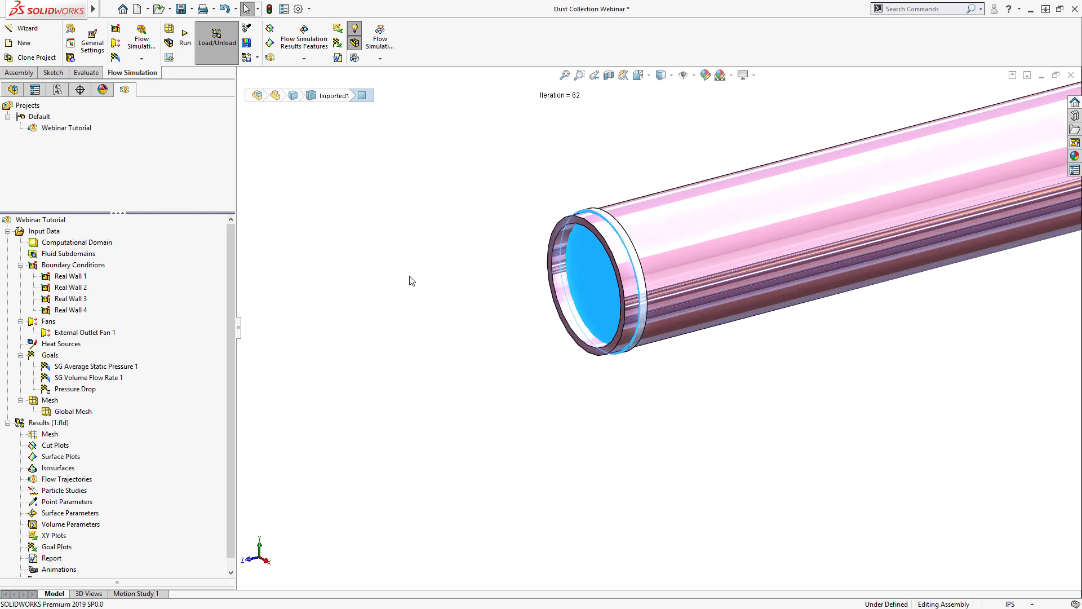
left_click(473, 290)
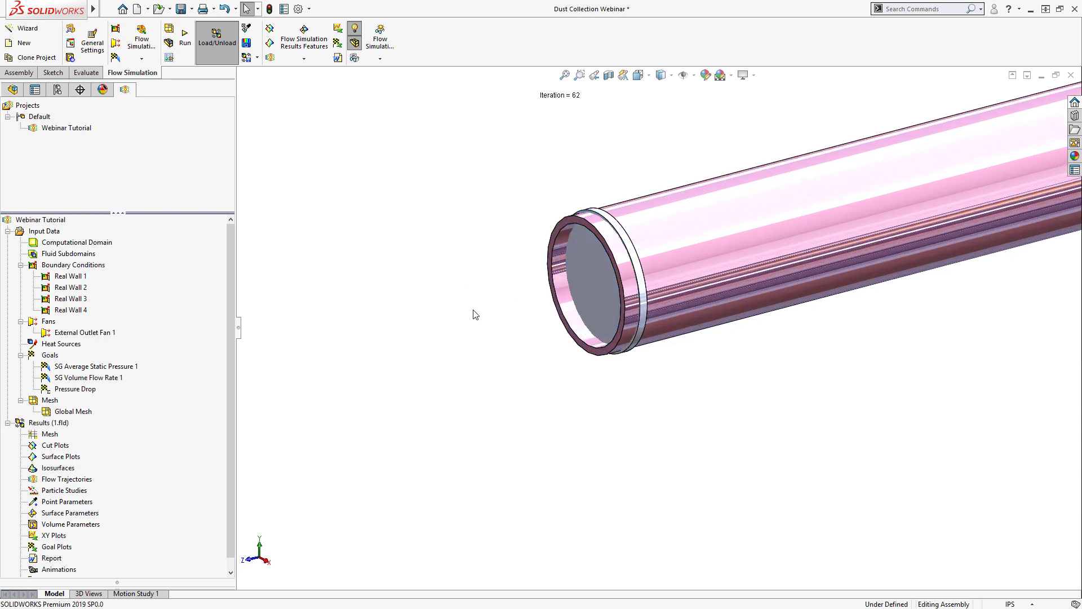
left_click(591, 262)
left_click(468, 272)
Disable the LID1-1 component in the flow project's Component Control.
right_click(43, 237)
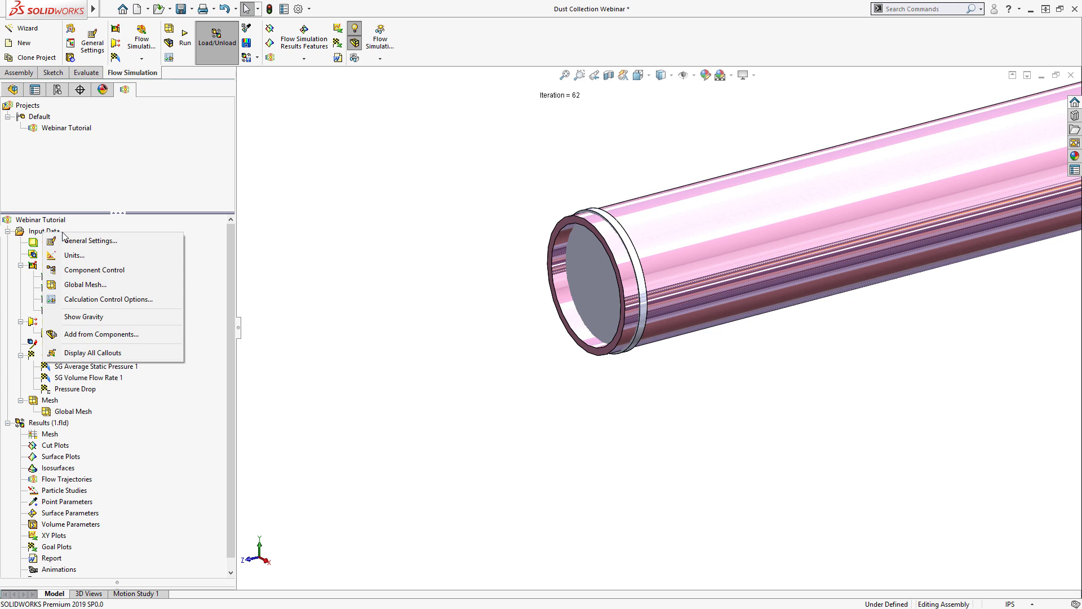
right_click(37, 223)
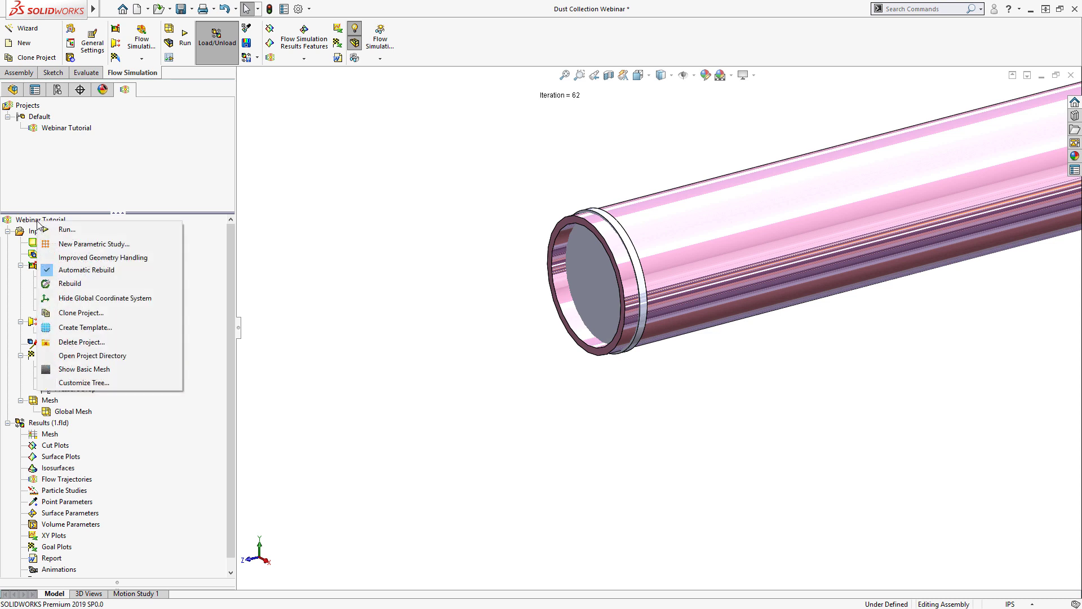
left_click(28, 232)
right_click(28, 231)
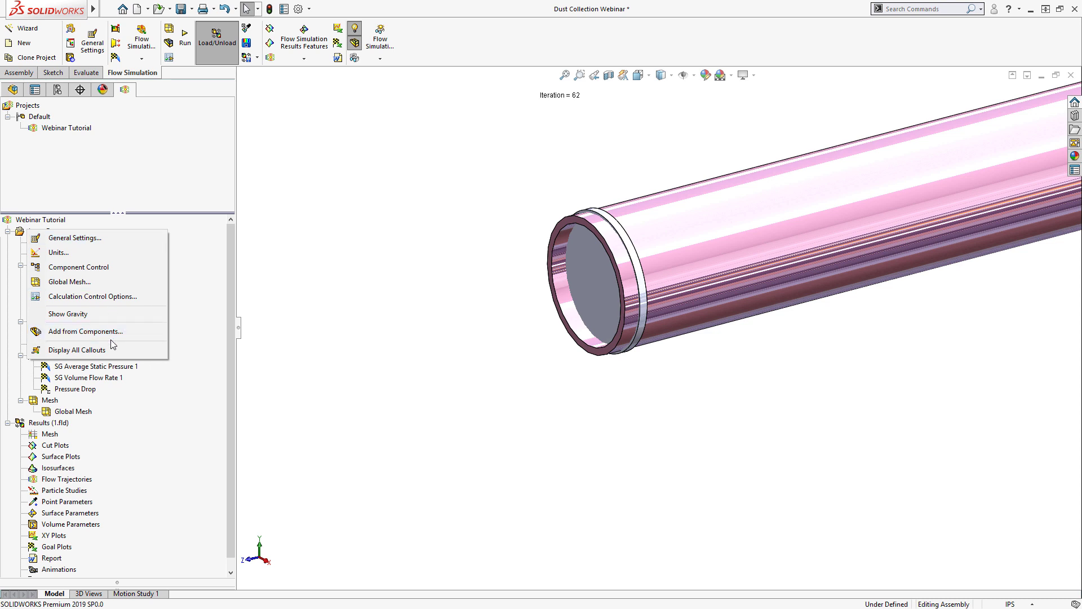
left_click(90, 268)
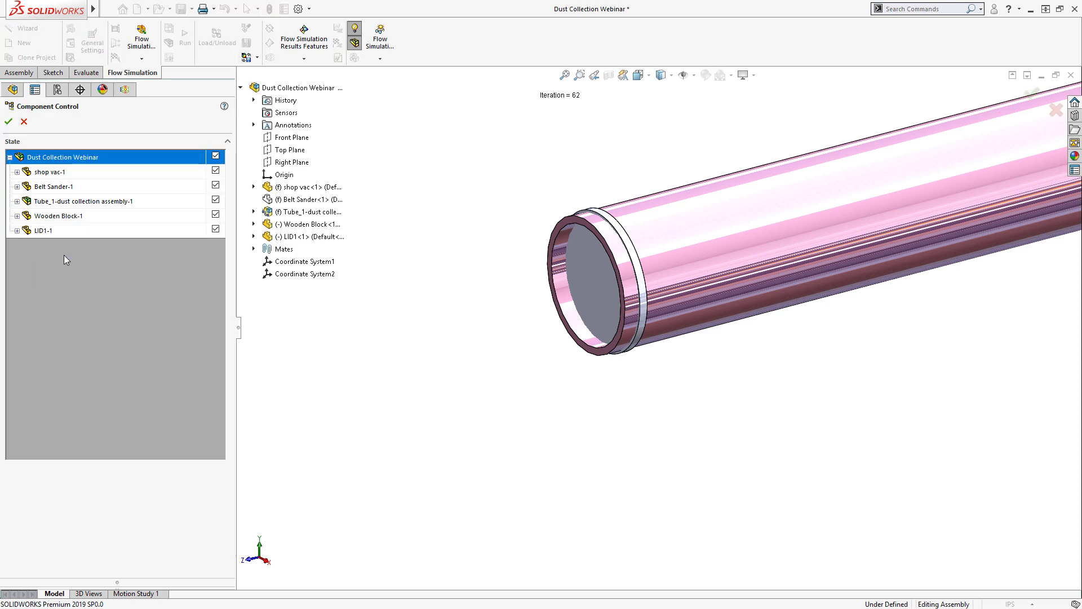
left_click(143, 232)
left_click(215, 232)
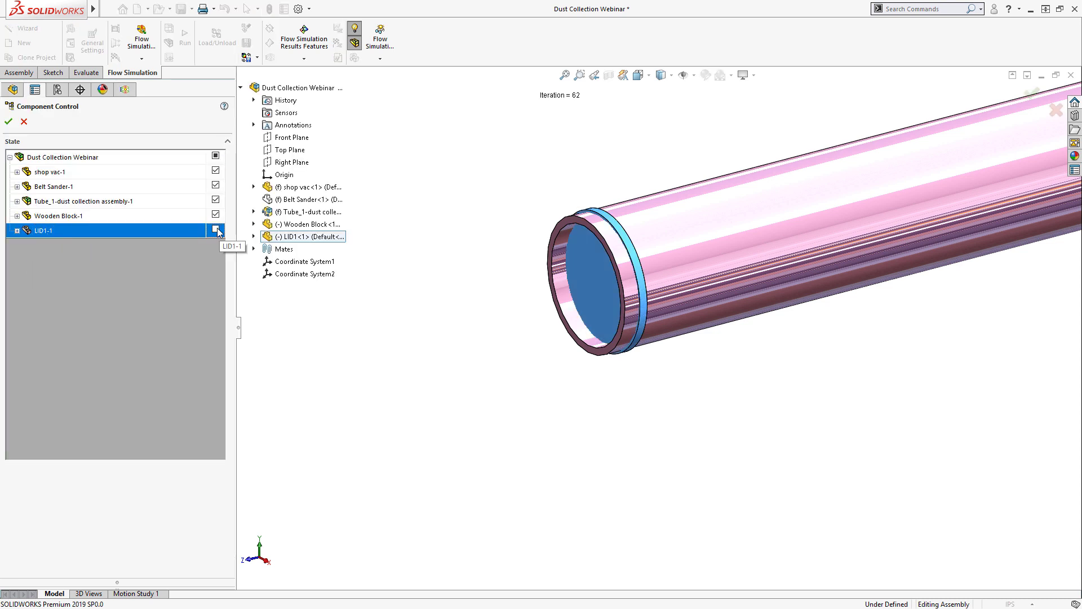
left_click(9, 123)
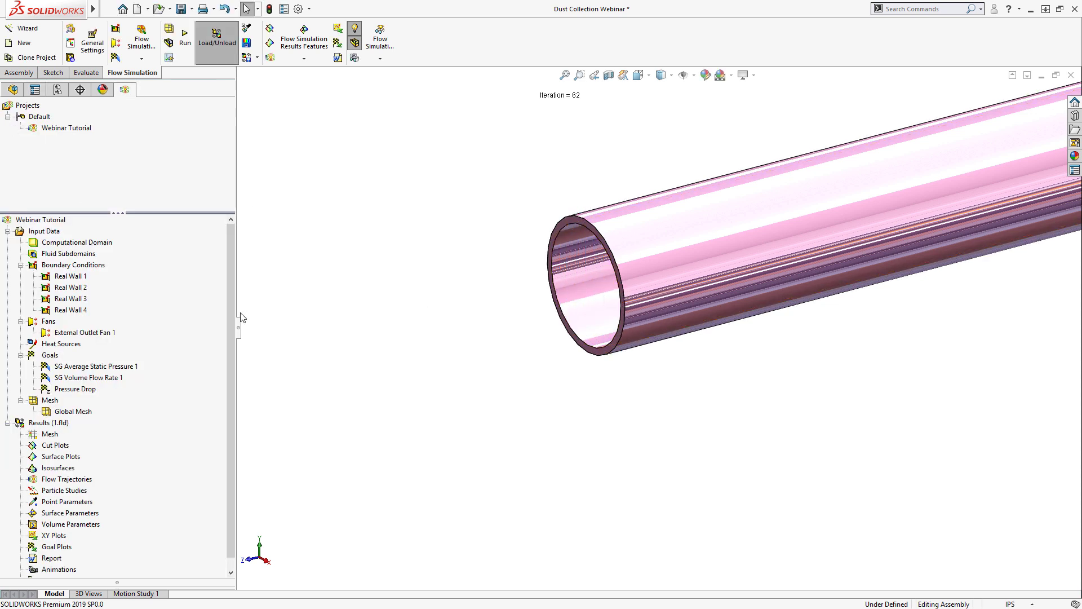
Run a new calculation of the flow project and display the list of goals clear of the solver information.
left_click(182, 38)
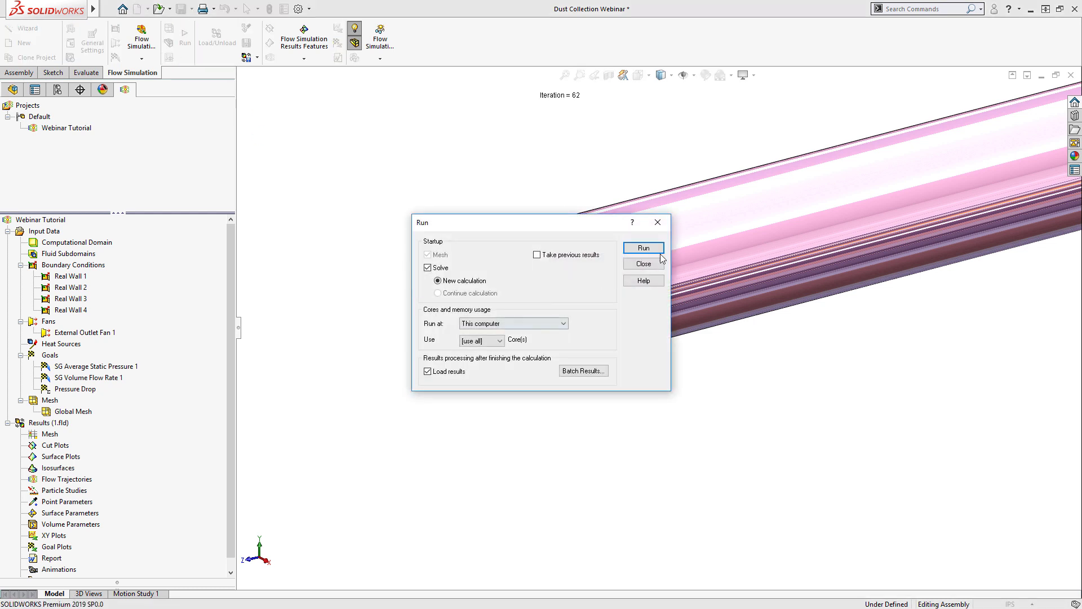
left_click(653, 248)
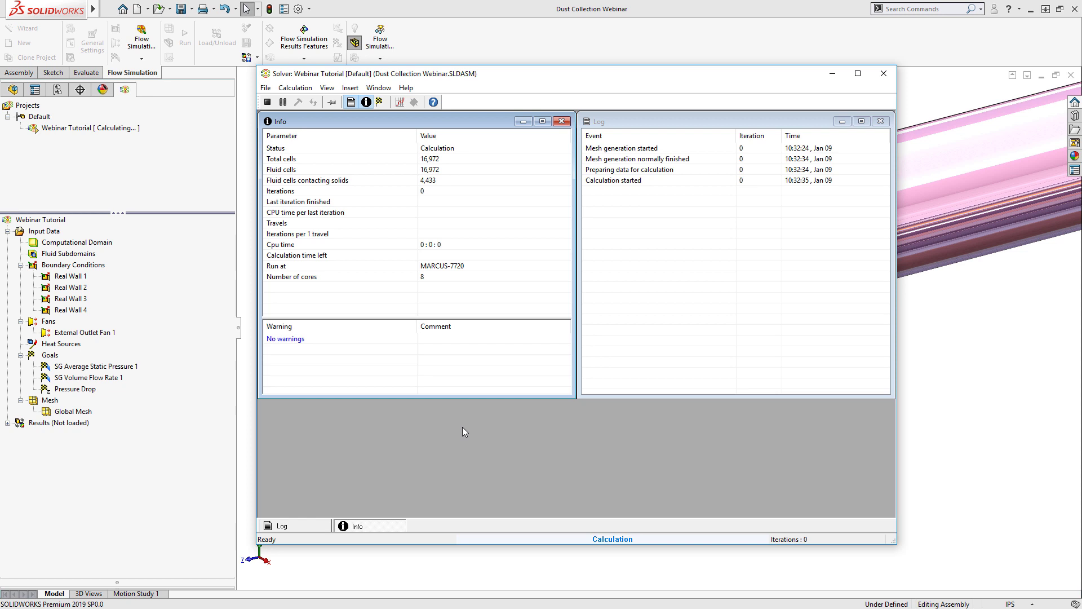
left_click(379, 102)
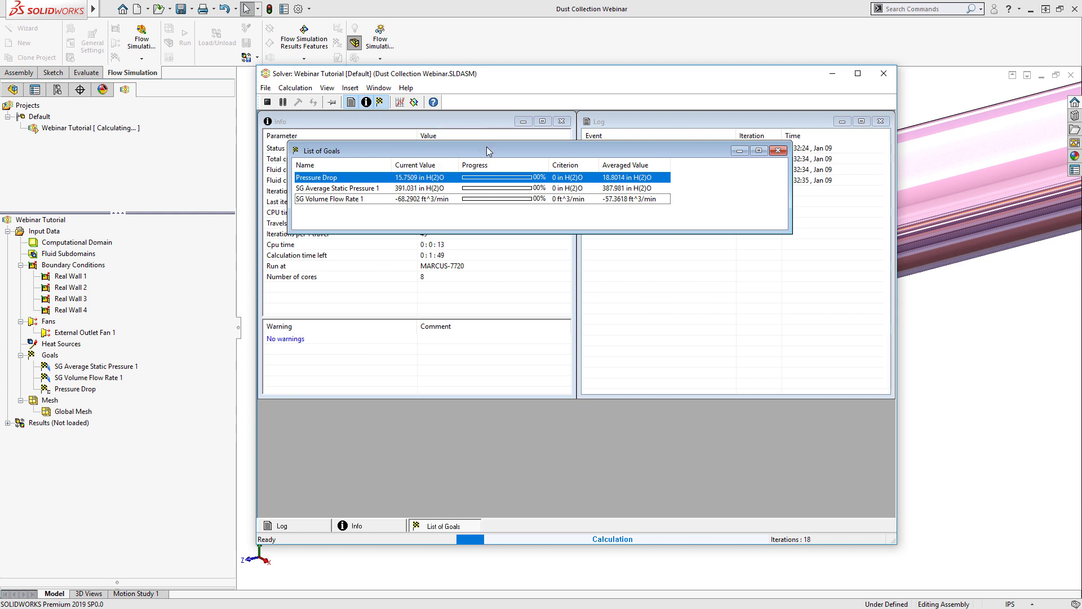
left_click_drag(483, 150, 474, 229)
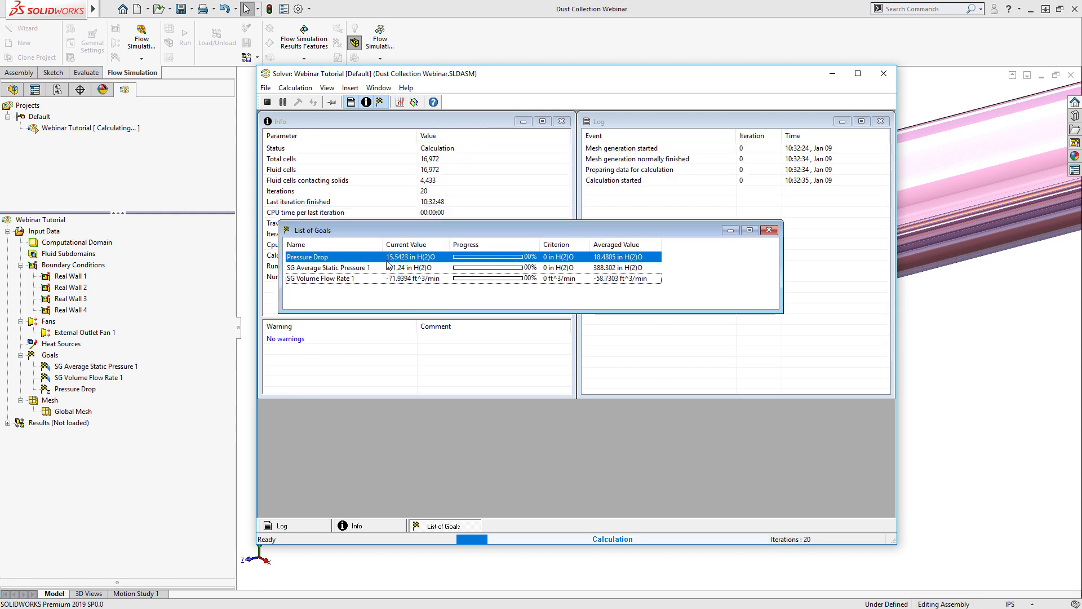
Add a contour preview of Velocity on the Belt Sander's Right Plane in the solver.
left_click(414, 102)
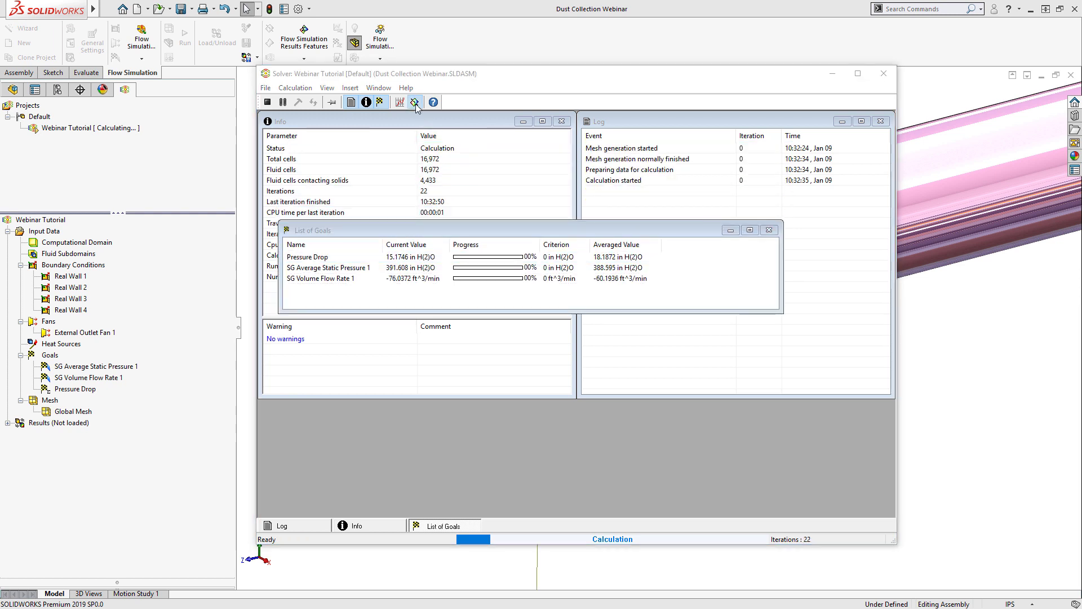
left_click(581, 276)
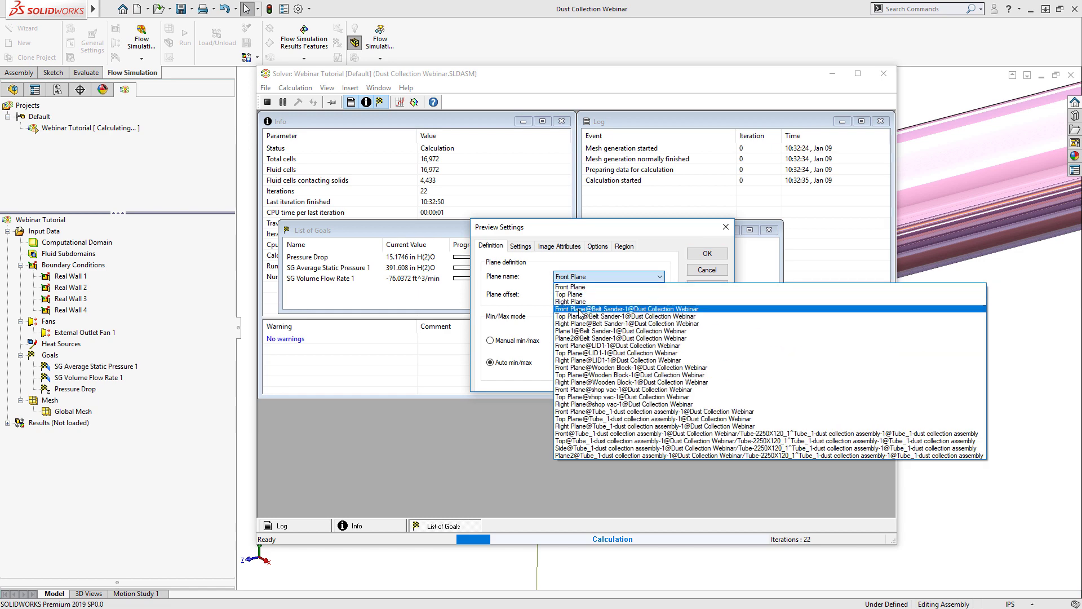
left_click(621, 325)
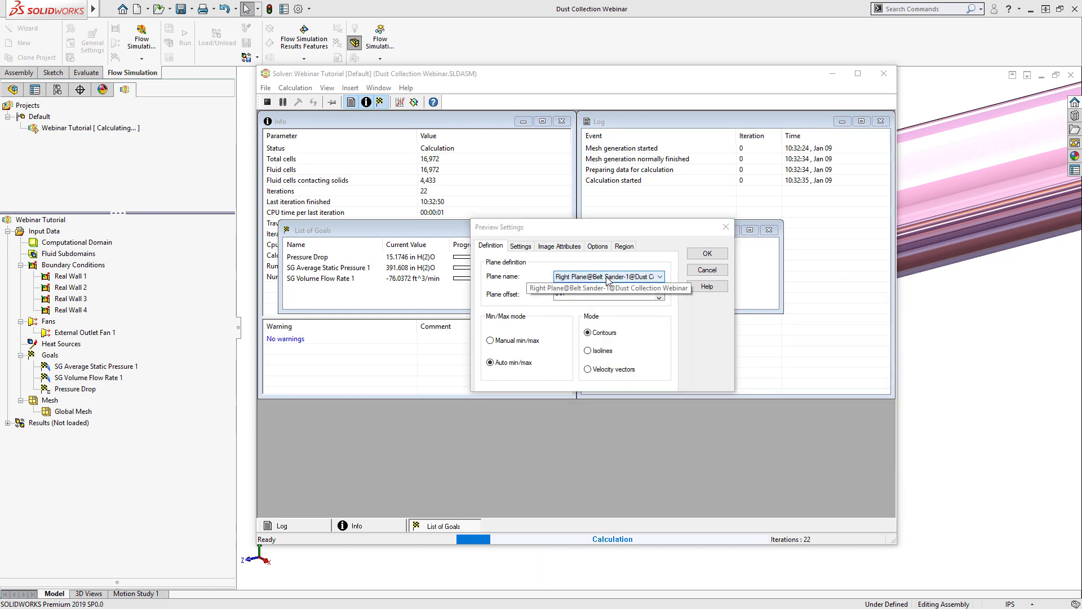
left_click(520, 246)
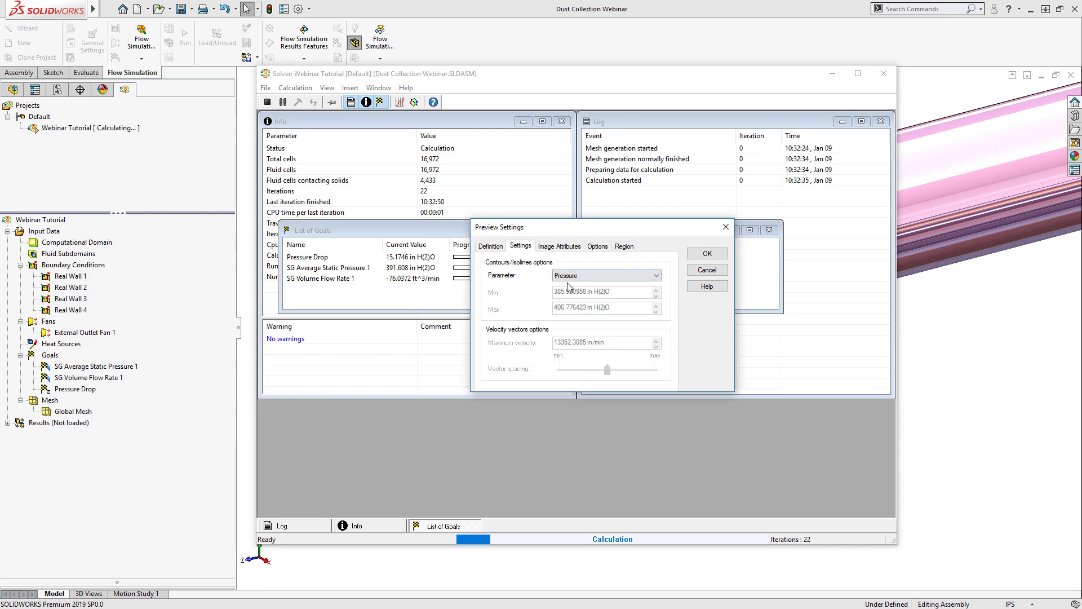
left_click(575, 276)
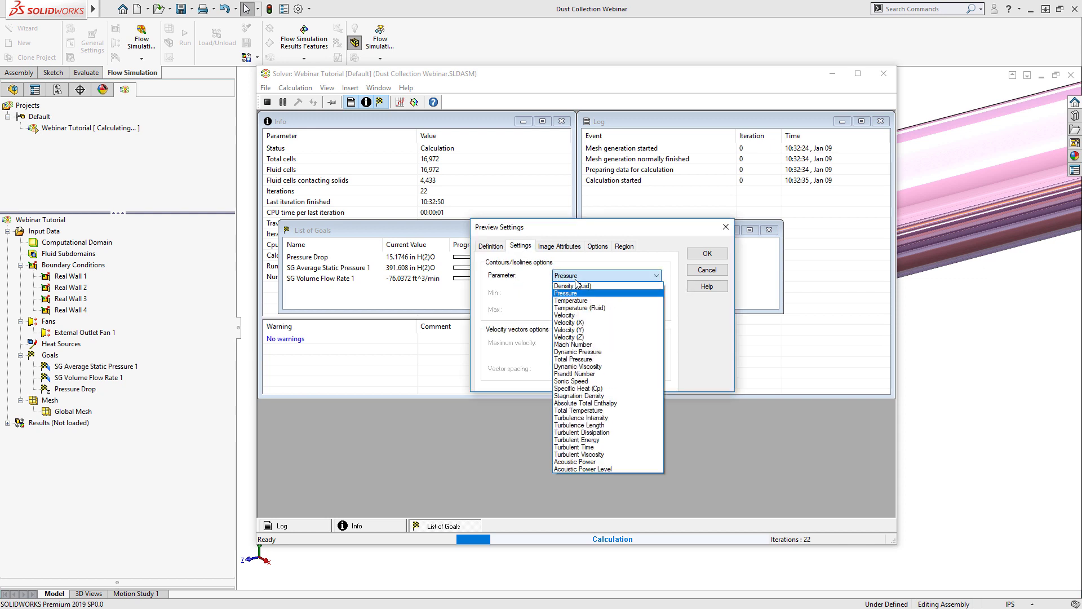
left_click(588, 317)
left_click(698, 255)
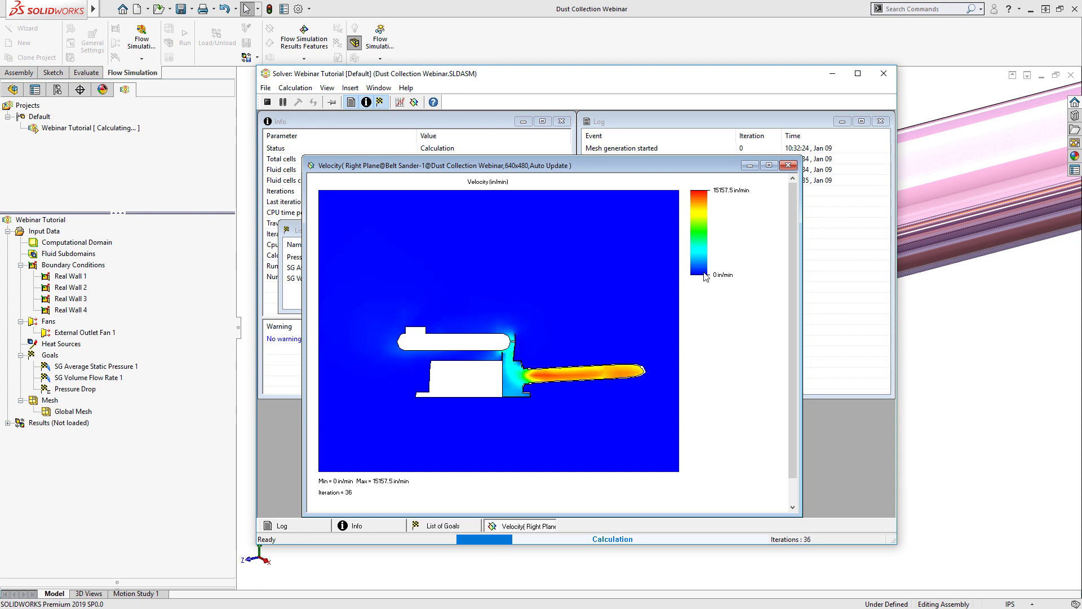
Switch the velocity preview to manual min/max and set its maximum to 300 in/min.
right_click(711, 298)
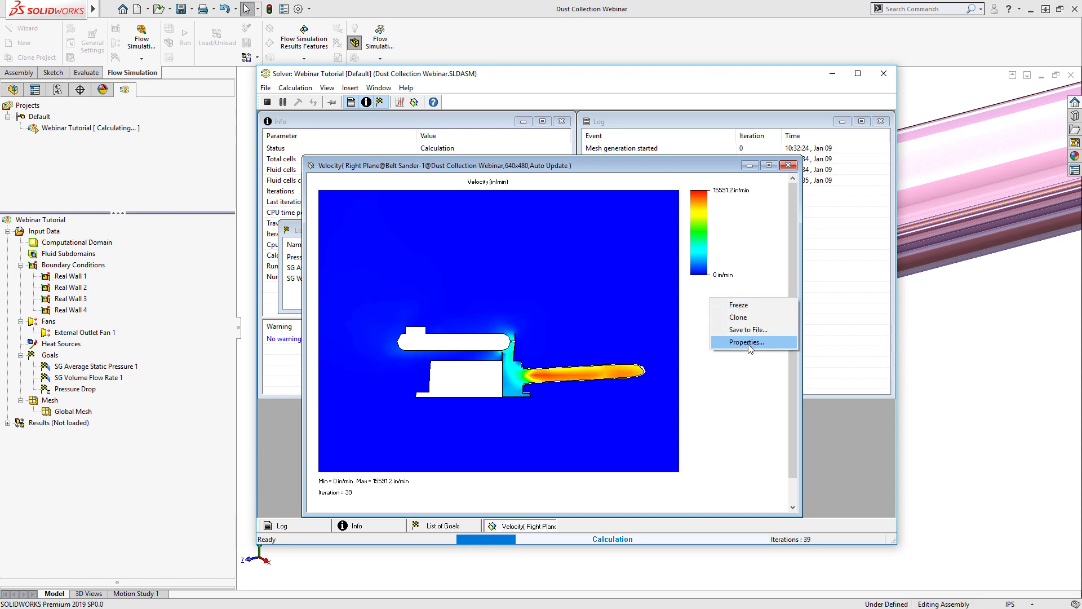
left_click(747, 342)
left_click(490, 340)
left_click(520, 247)
left_click_drag(649, 308, 512, 310)
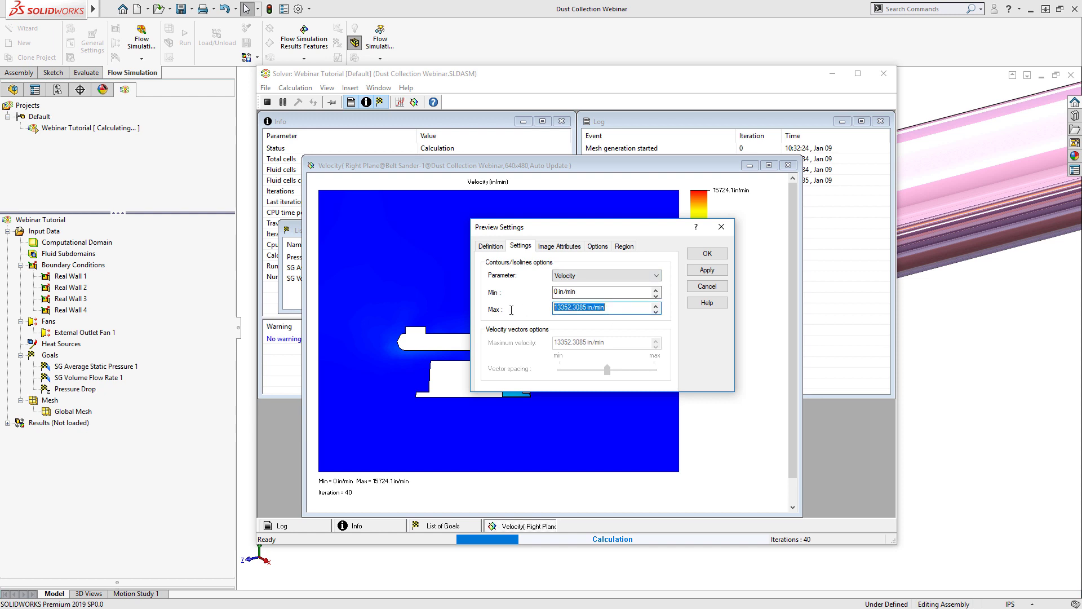
type("300")
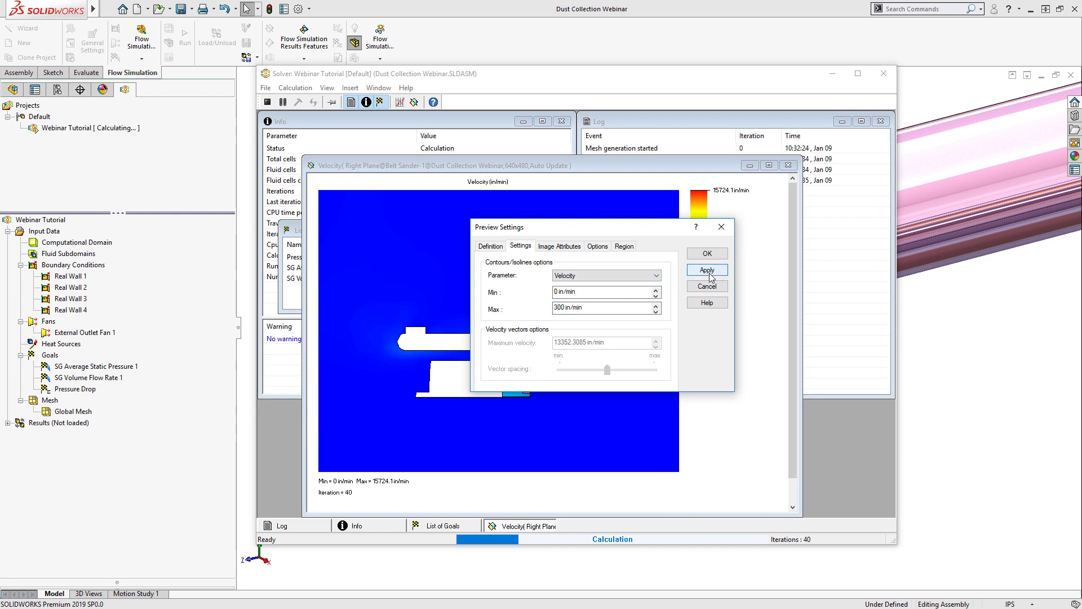
left_click(707, 270)
left_click(707, 254)
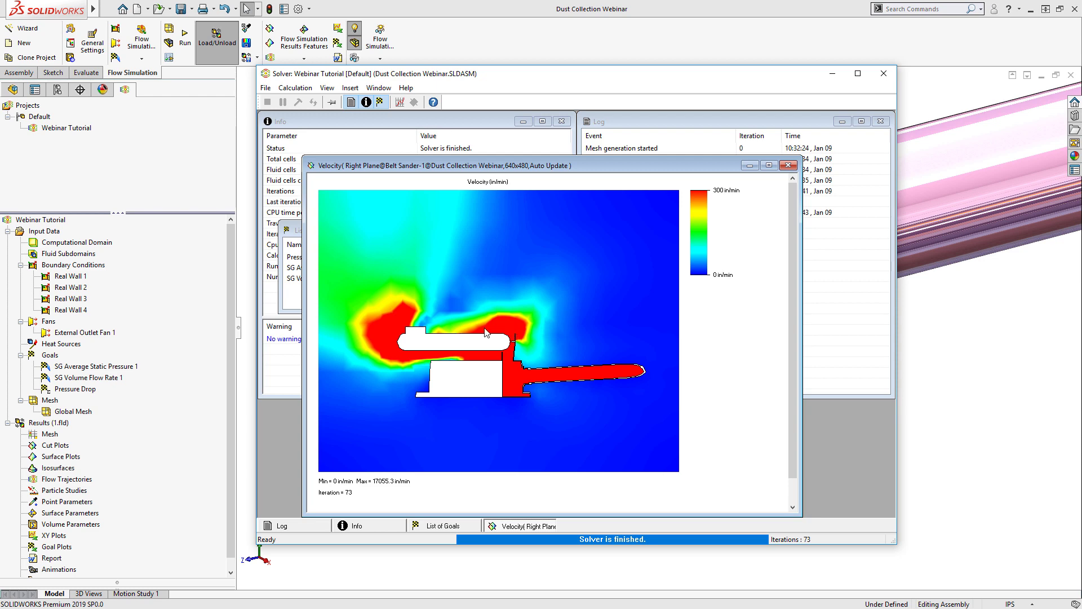
Close the velocity preview and the solver window, returning to a view of the whole dust collection assembly.
left_click(788, 165)
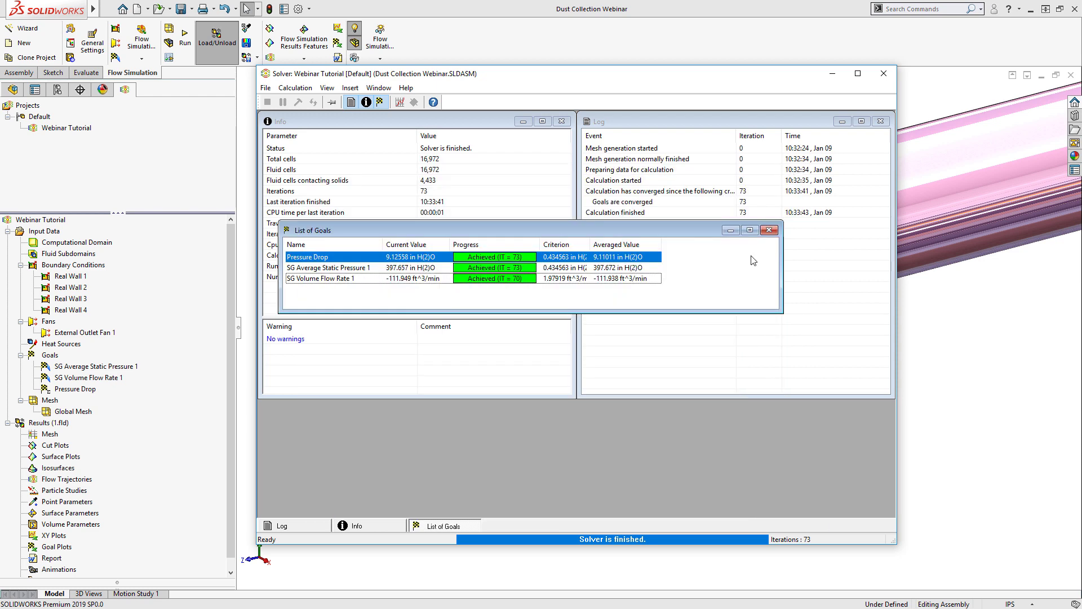
left_click(883, 74)
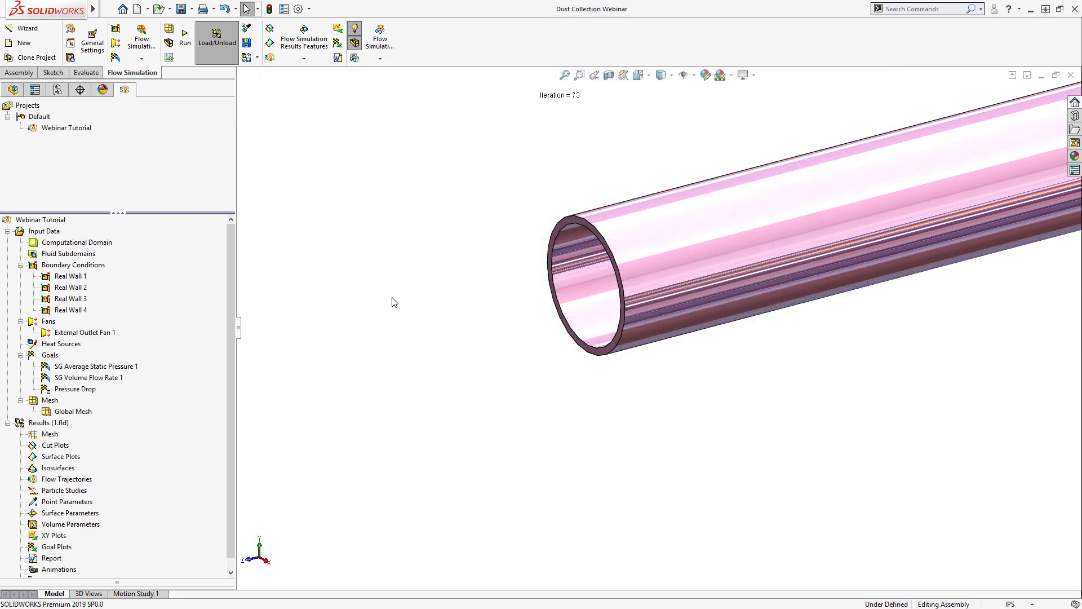
scroll(703, 333, "up", 10)
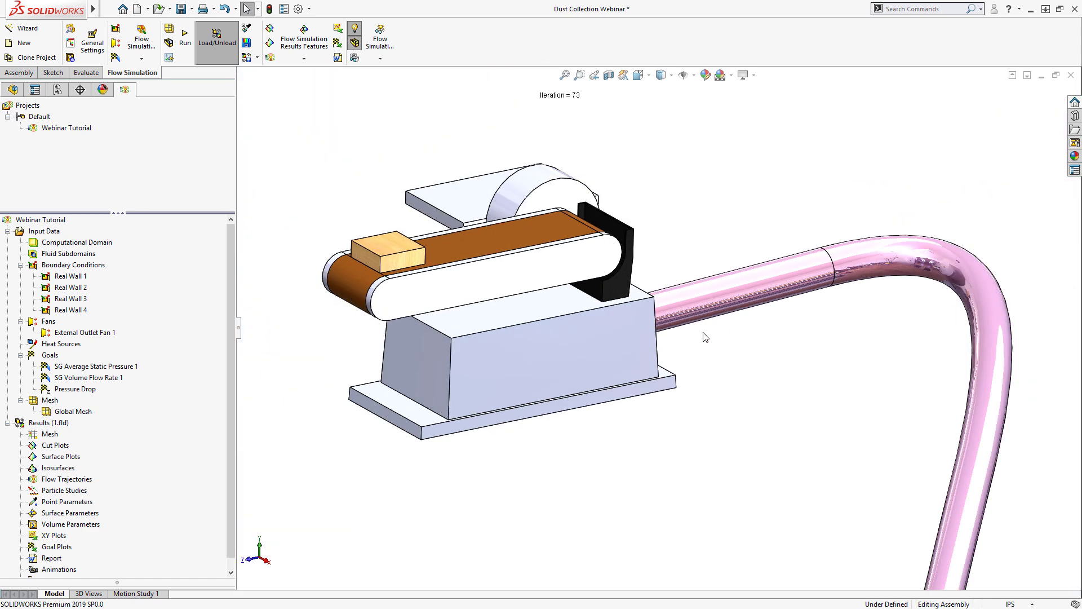
middle_click_drag(708, 359, 518, 242, "ctrl")
scroll(562, 299, "up", 2)
mouse_move(563, 297)
middle_mouse_down()
mouse_move(566, 283)
mouse_move(545, 295)
middle_mouse_up()
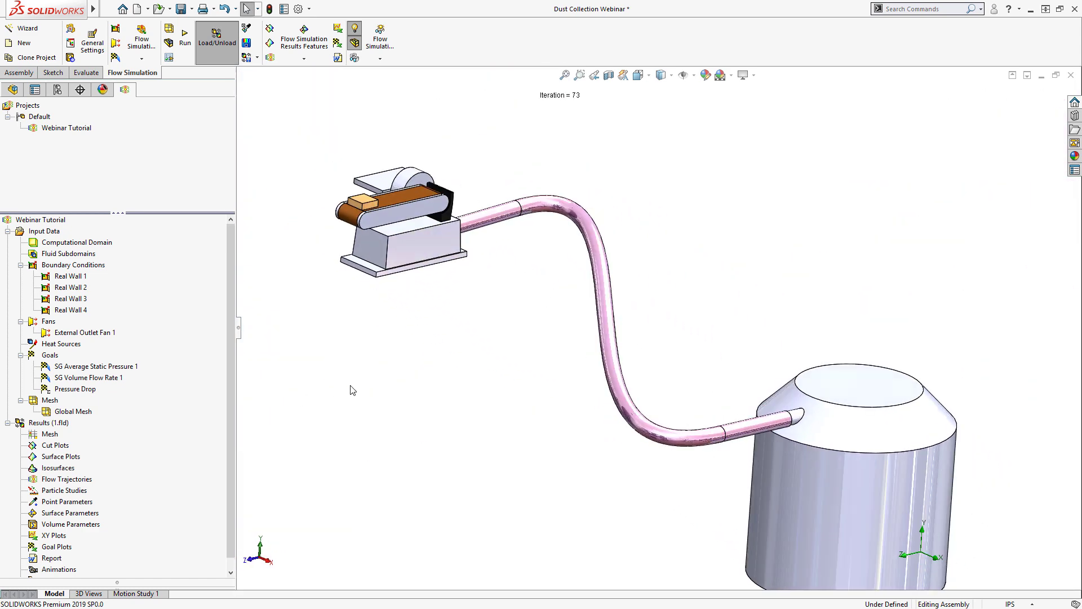
middle_click_drag(349, 385, 345, 387)
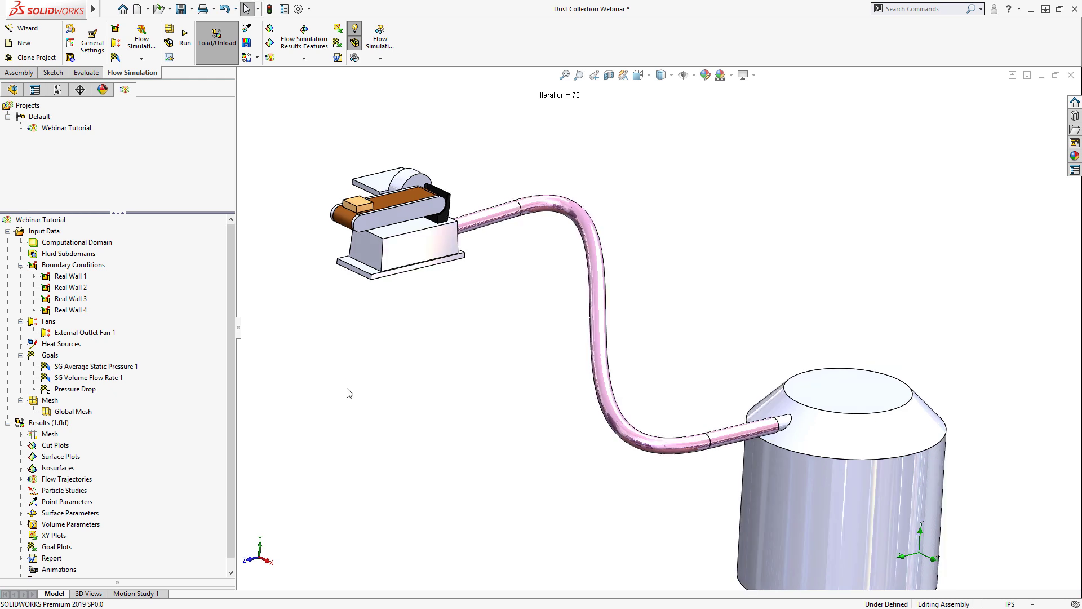
Start a cut plot of Pressure contours on the assembly's Right Plane and preview it.
right_click(63, 447)
left_click(76, 456)
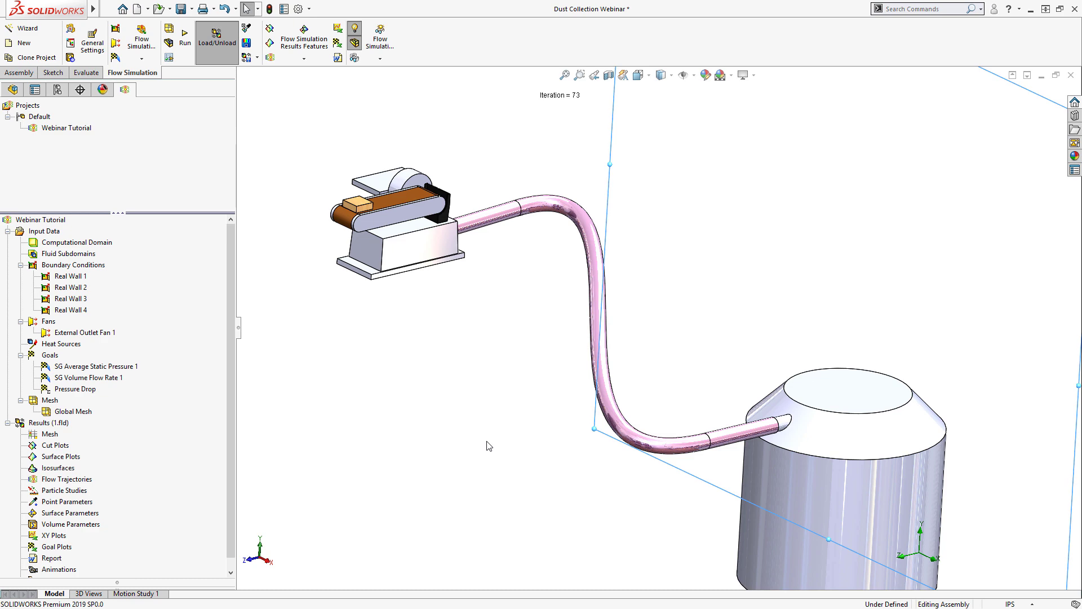
left_click(284, 163)
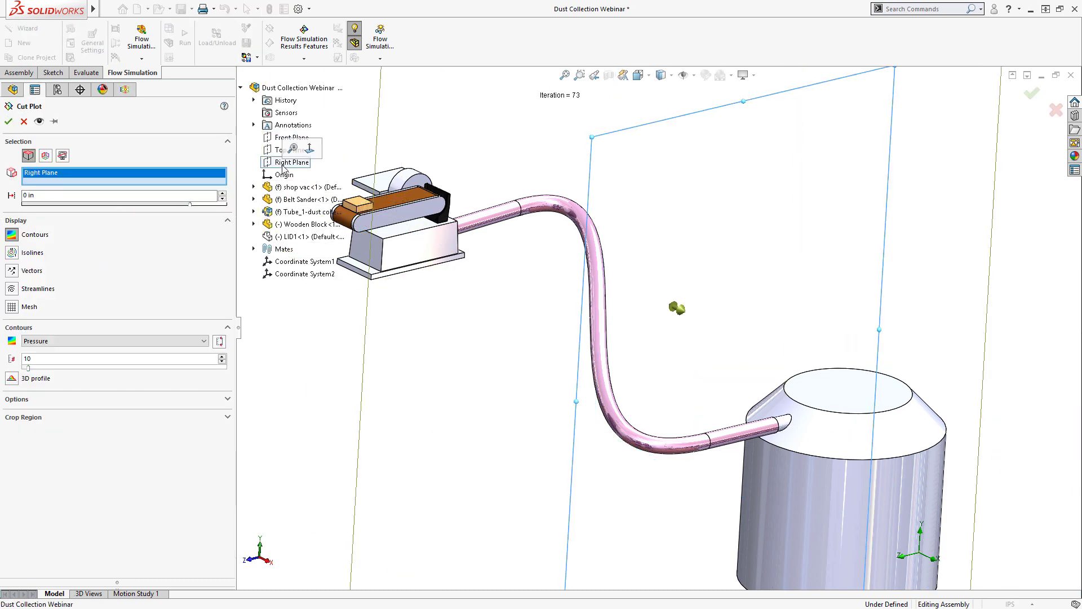
scroll(599, 317, "up", 2)
middle_click_drag(599, 317, 609, 293)
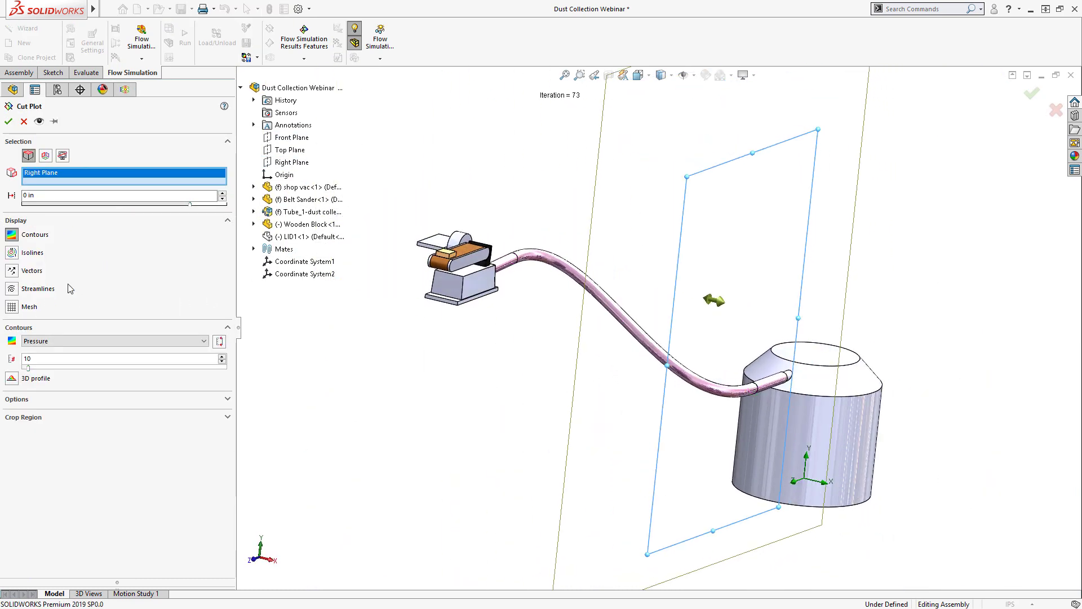
left_click(40, 122)
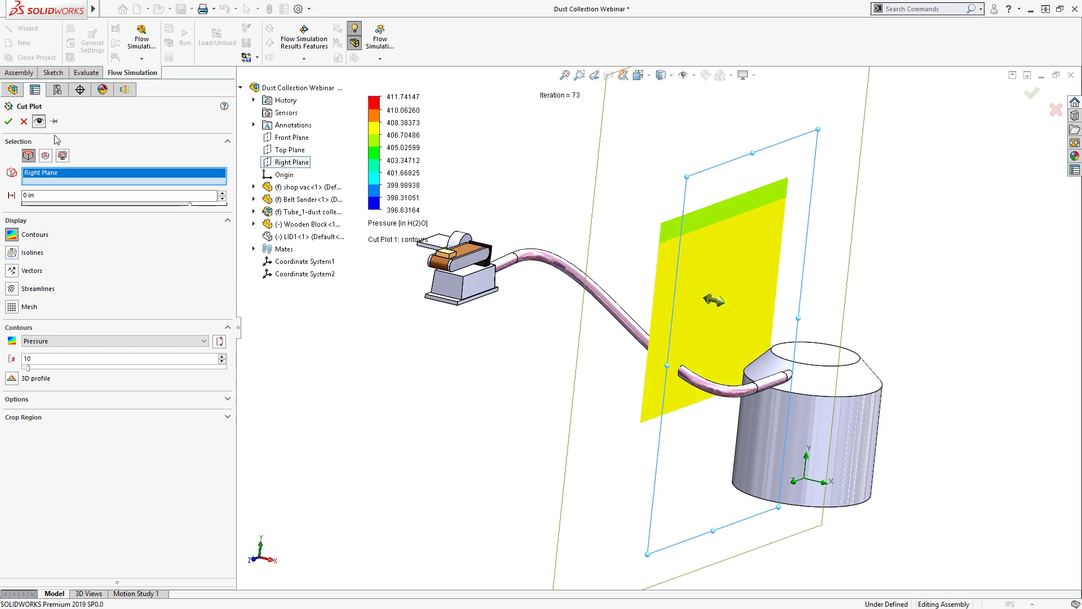
Offset the cut plot about -55.67 in from the Right Plane so it cuts through the belt sander, and create it.
left_click_drag(719, 301, 483, 222)
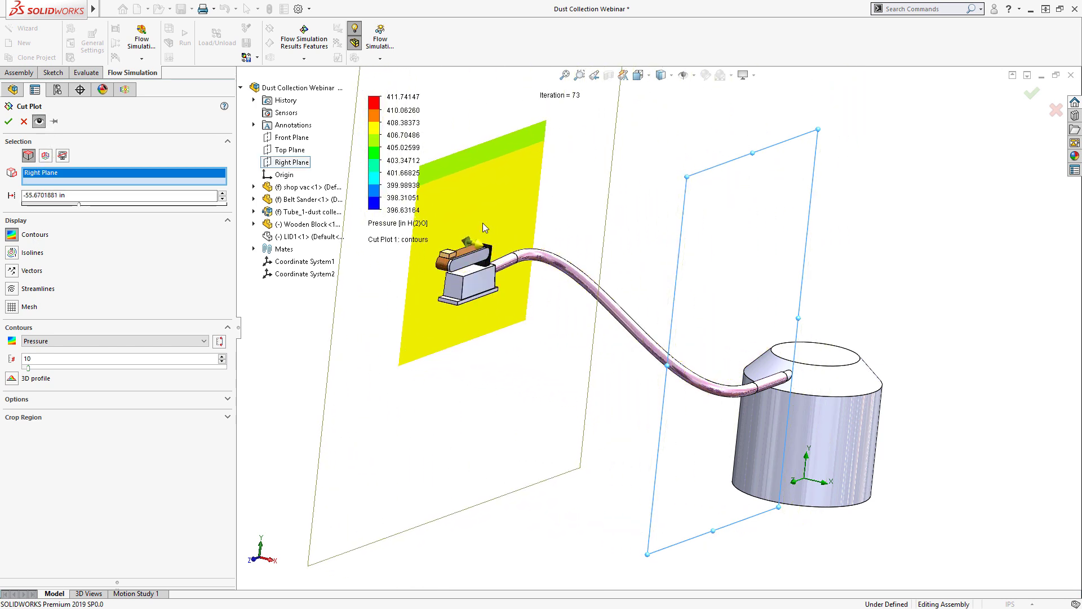
middle_click_drag(482, 221, 459, 226)
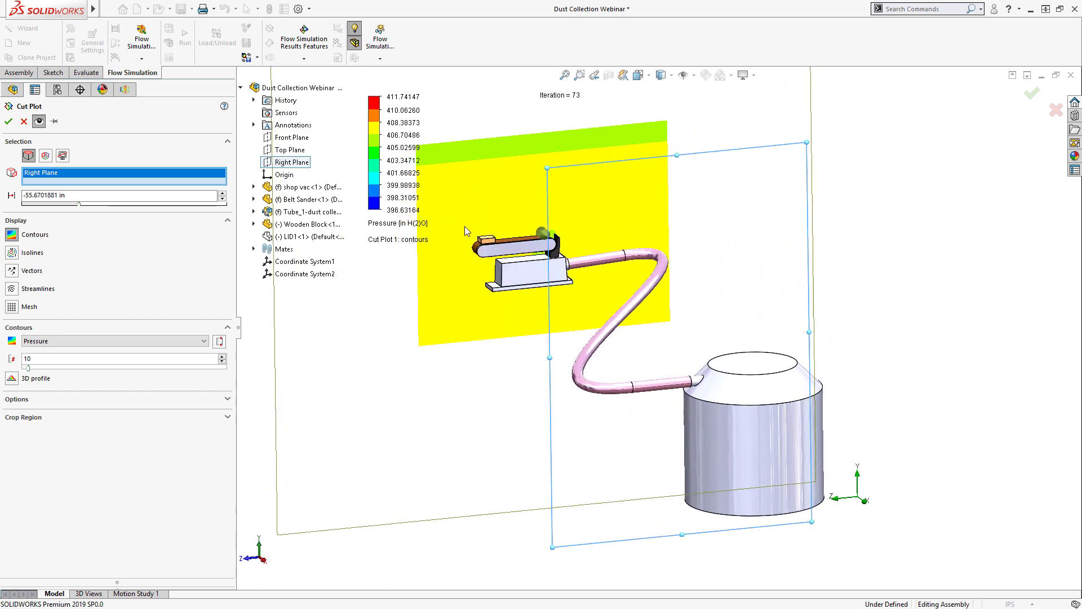
scroll(507, 234, "down", 2)
left_click(8, 122)
middle_click_drag(658, 303, 659, 297)
scroll(592, 291, "down", 4)
scroll(607, 299, "up", 2)
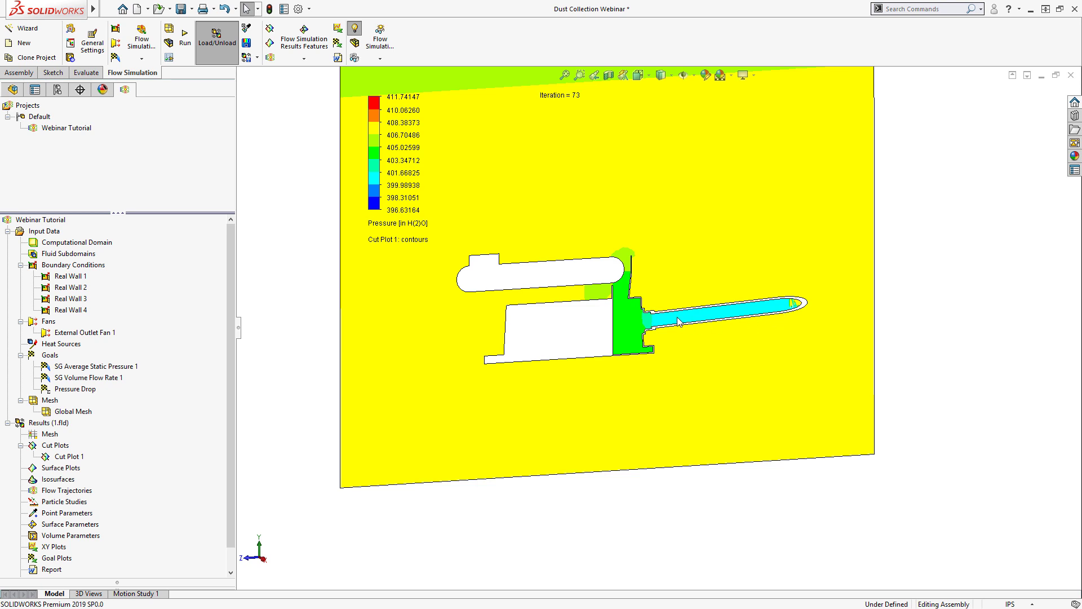
Switch the cut plot's displayed parameter from the color legend to Velocity.
left_click(424, 225)
left_click(424, 226)
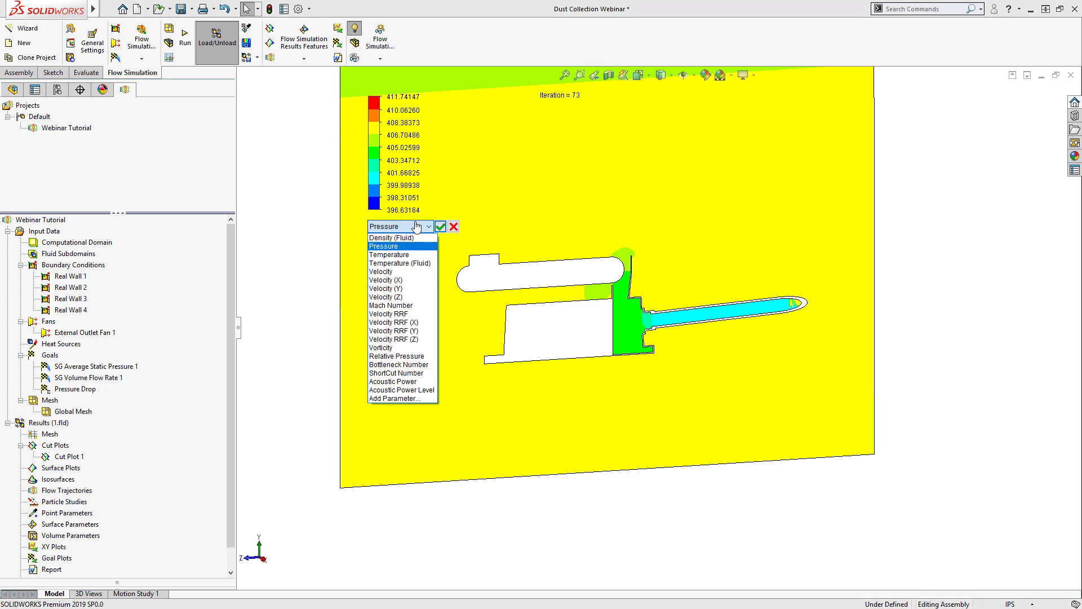
left_click(403, 272)
left_click(441, 227)
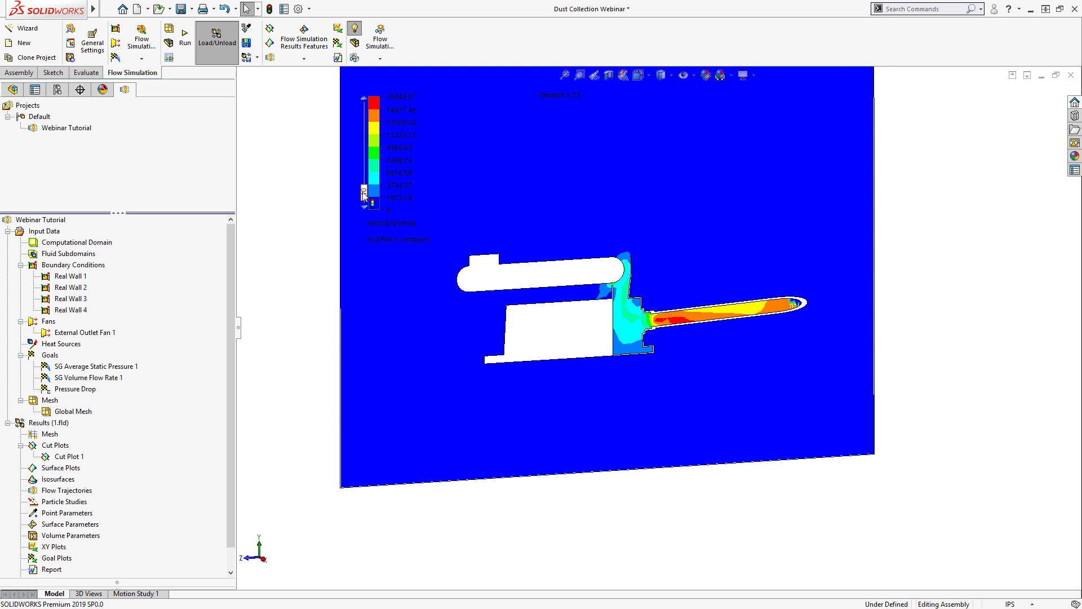
Edit the cut plot's definition to display Vectors instead of Contours.
right_click(77, 461)
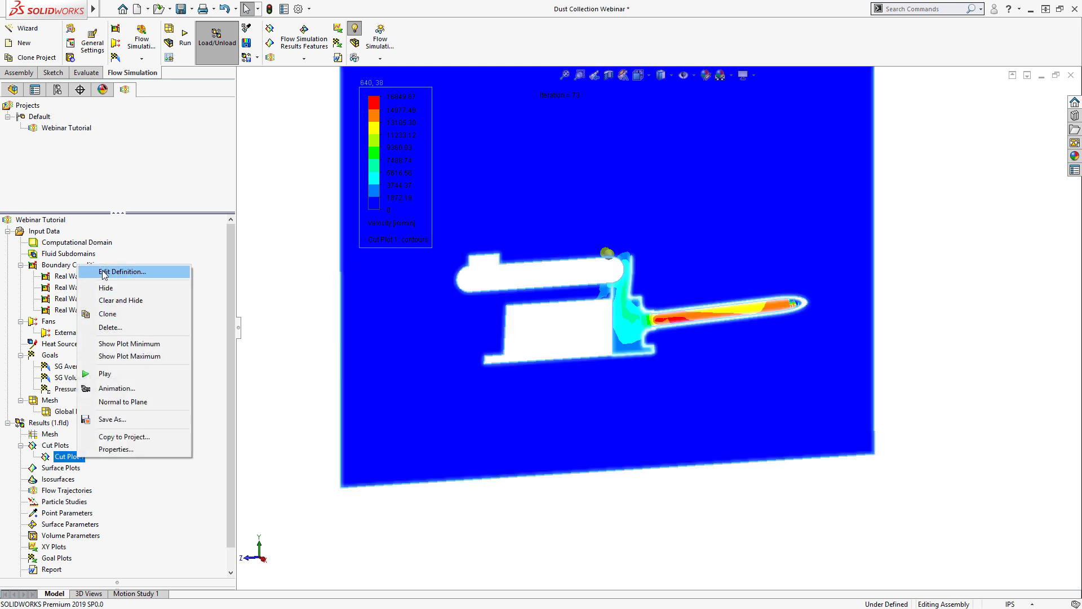
left_click(141, 356)
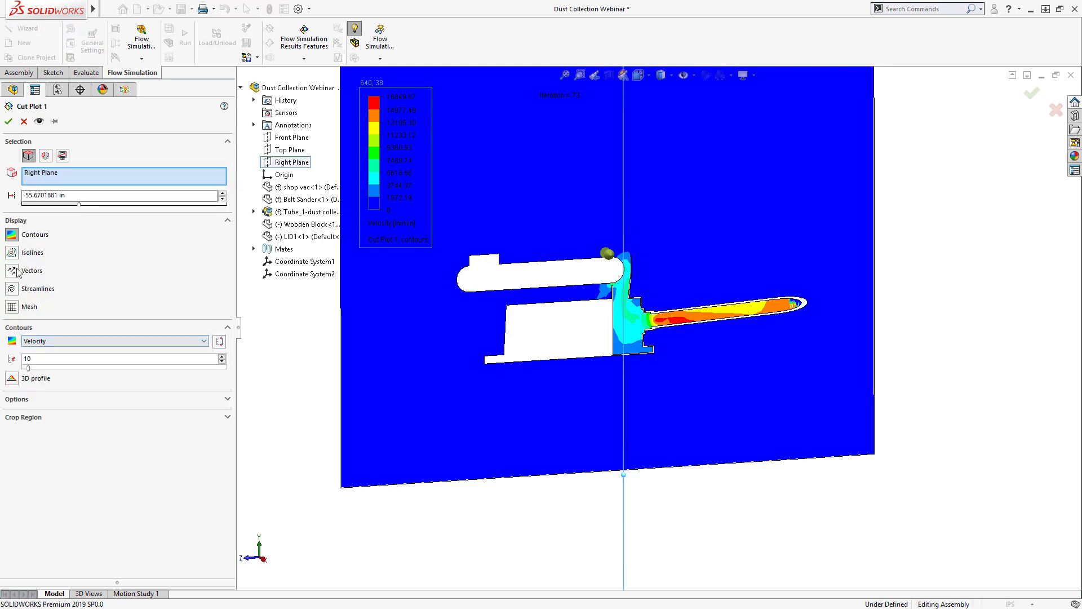
left_click(10, 236)
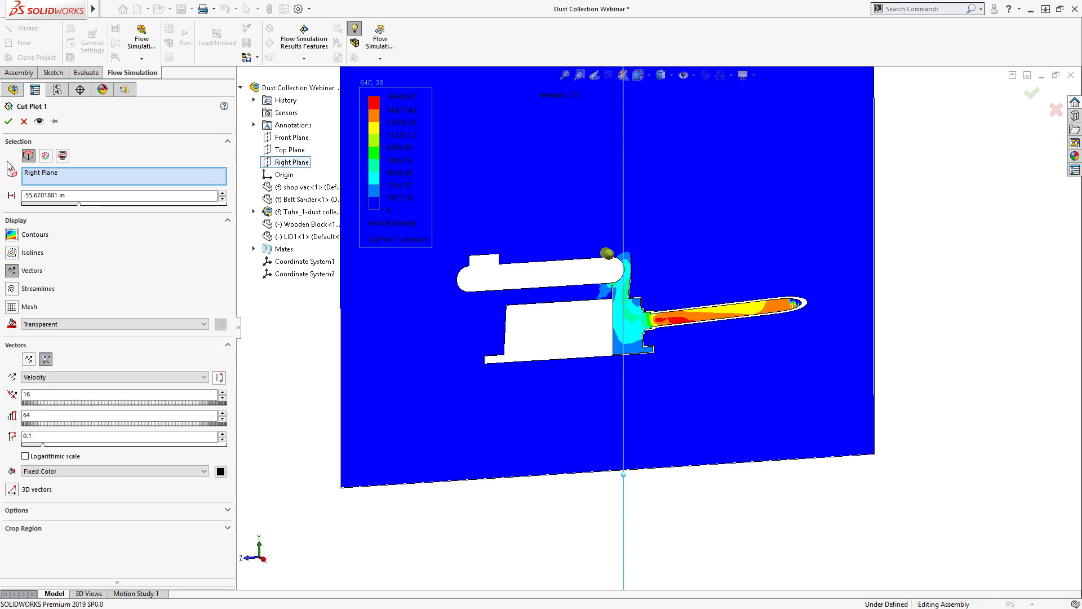
left_click(8, 121)
Examine the direction of the velocity vectors around the sander belt, beneath it and at the dust collection inlet.
scroll(545, 273, "down", 4)
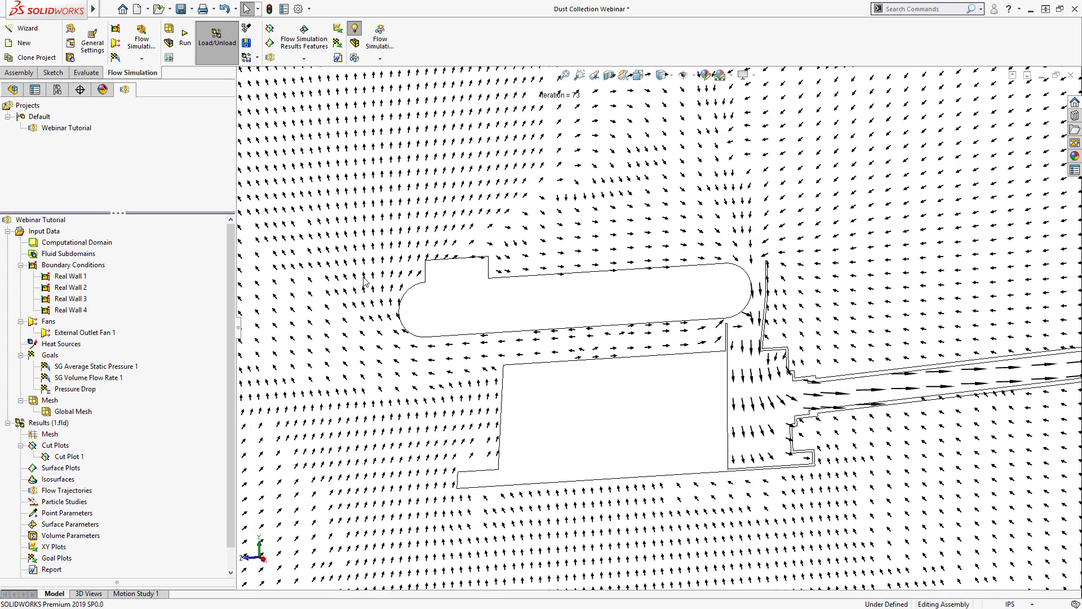
scroll(643, 300, "down", 5)
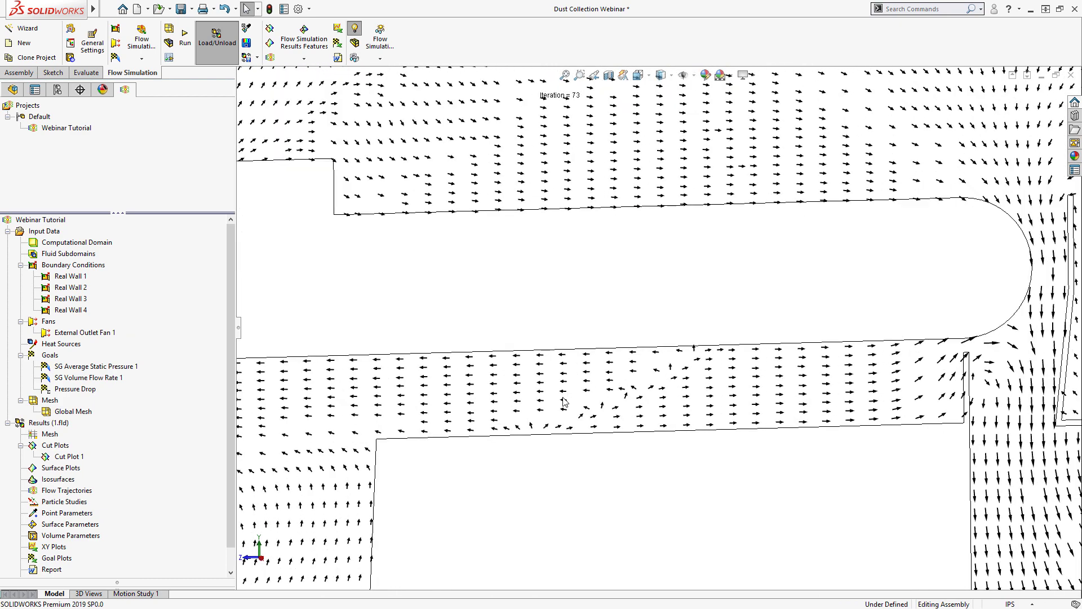
scroll(564, 401, "up", 4)
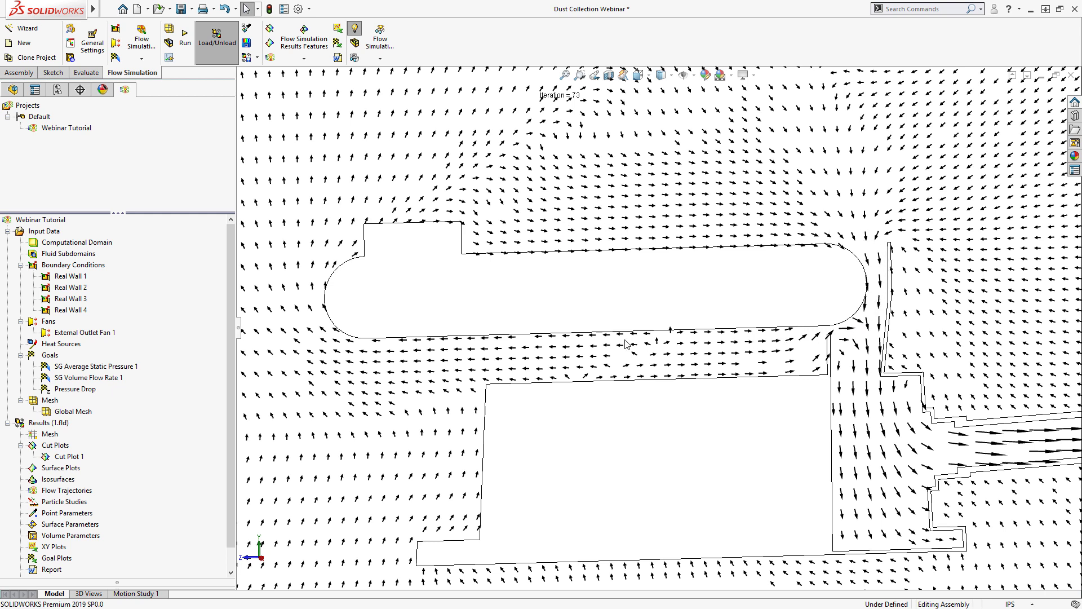
scroll(704, 336, "down", 5)
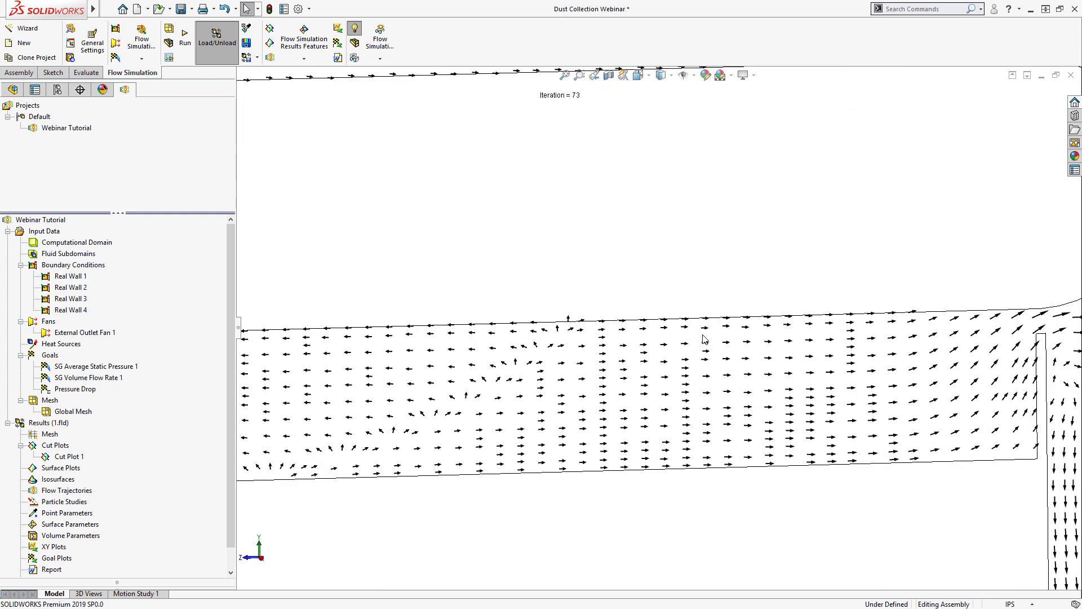
scroll(501, 327, "down", 3)
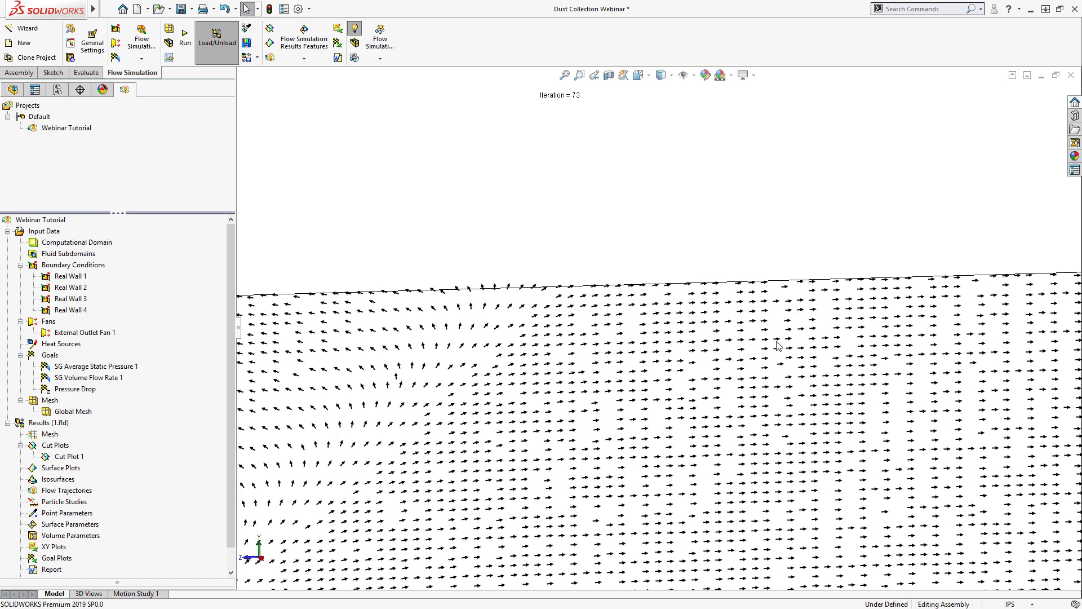
scroll(781, 355, "up", 2)
scroll(784, 370, "up", 8)
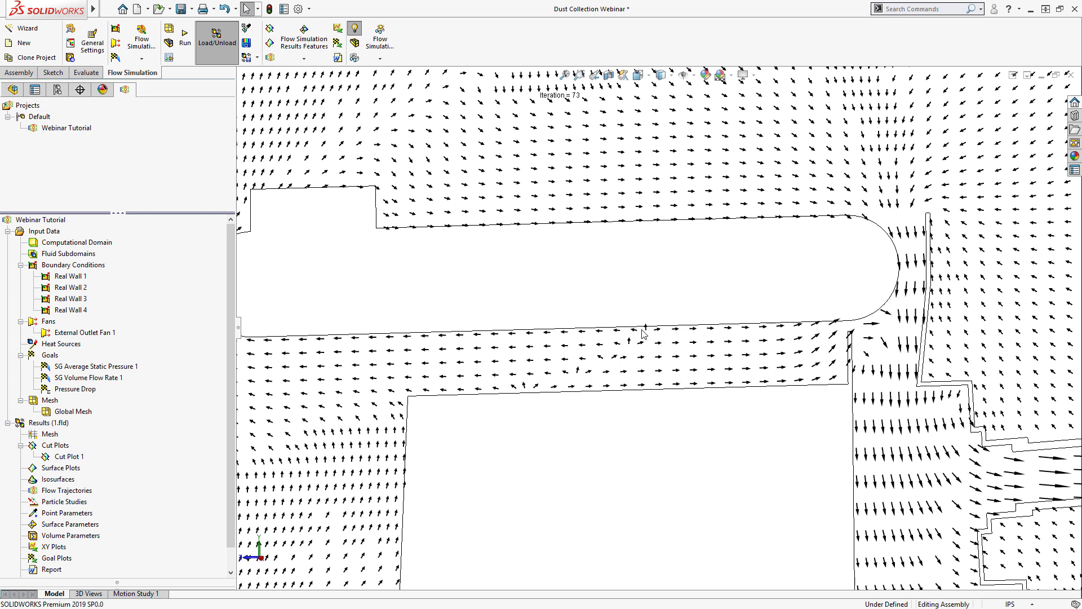
scroll(663, 369, "up", 8)
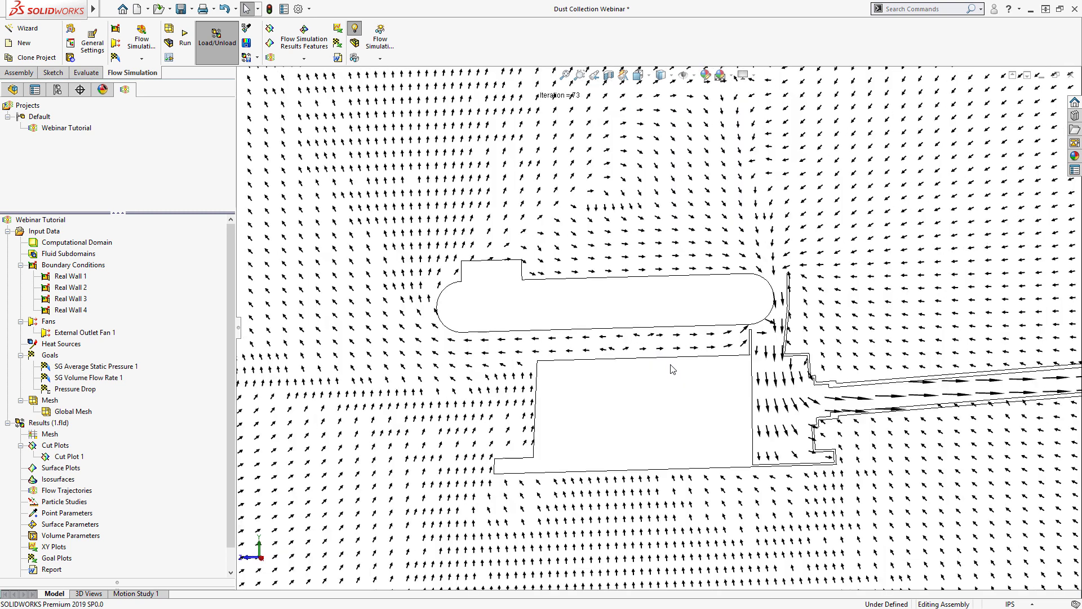
scroll(603, 306, "down", 5)
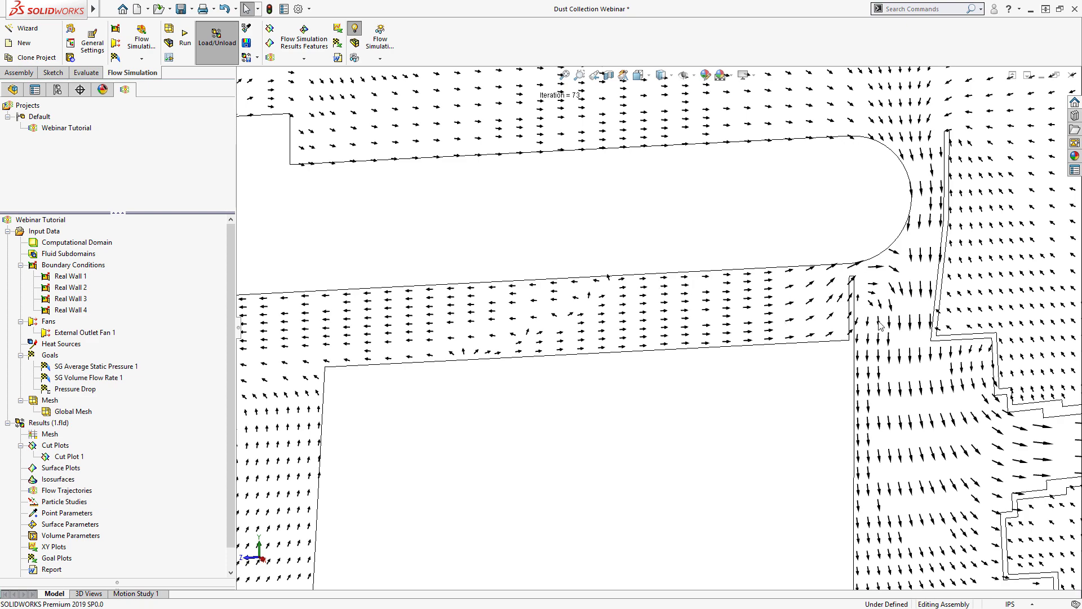
scroll(879, 326, "up", 5)
scroll(658, 332, "up", 3)
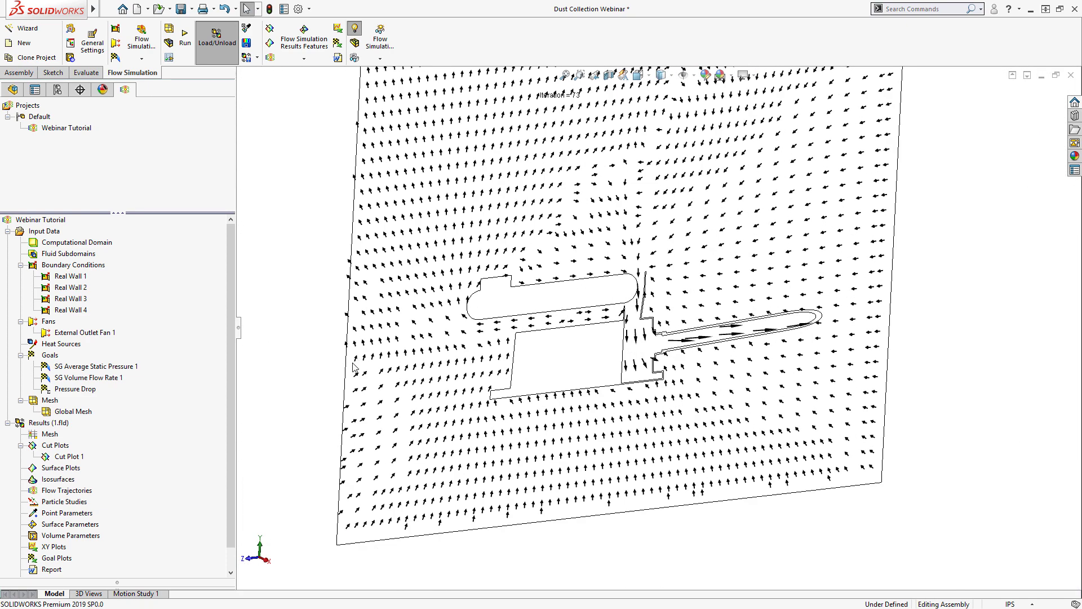
Hide the cut plot and display the assembly geometry again.
left_click(71, 457)
right_click(71, 458)
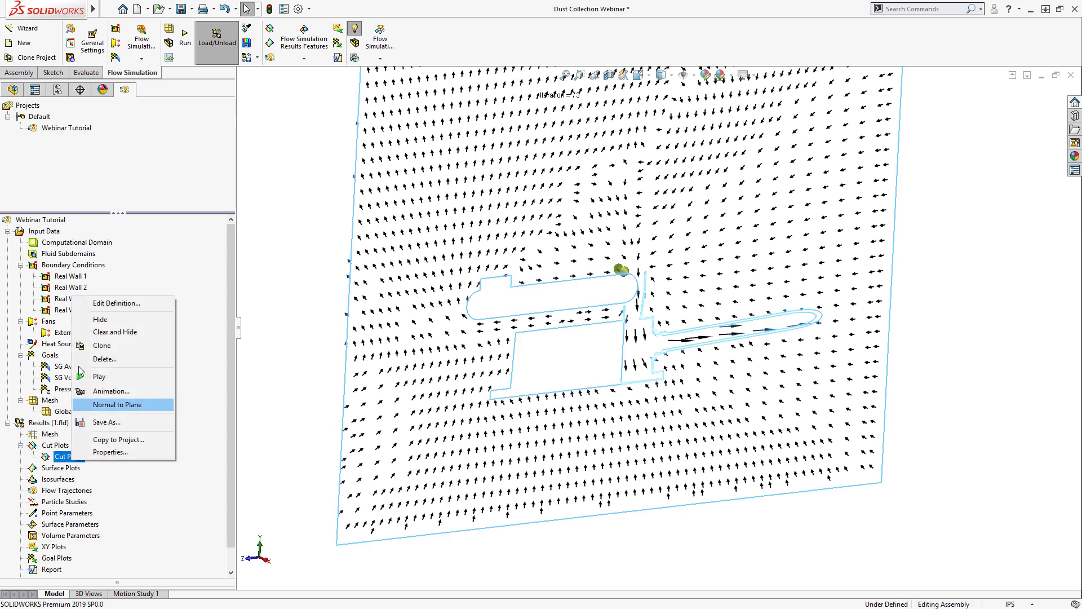
left_click(94, 321)
left_click(303, 326)
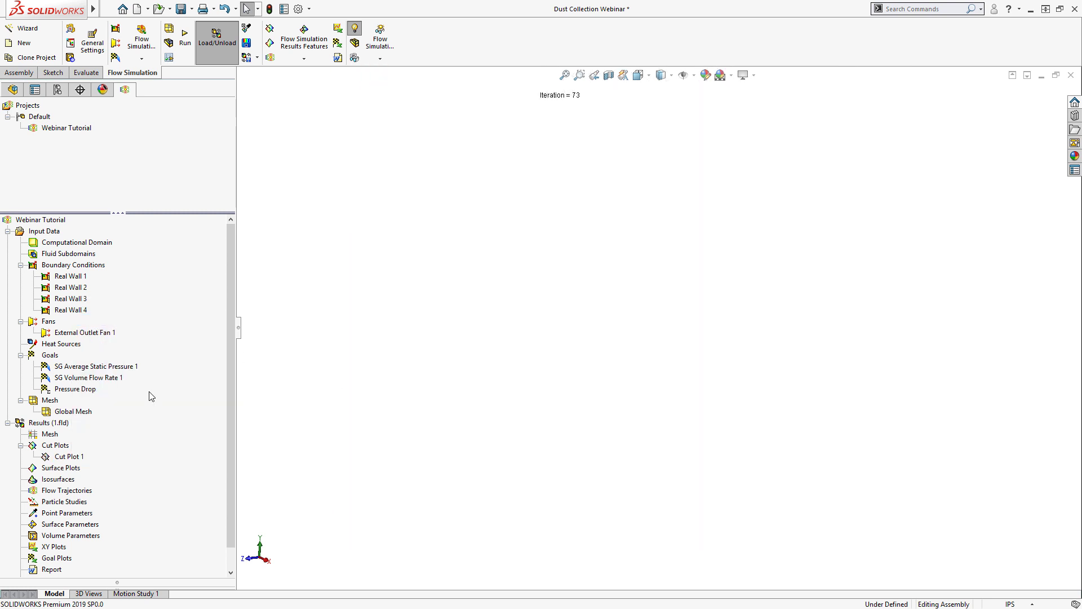
left_click(355, 43)
middle_click_drag(754, 424, 623, 310)
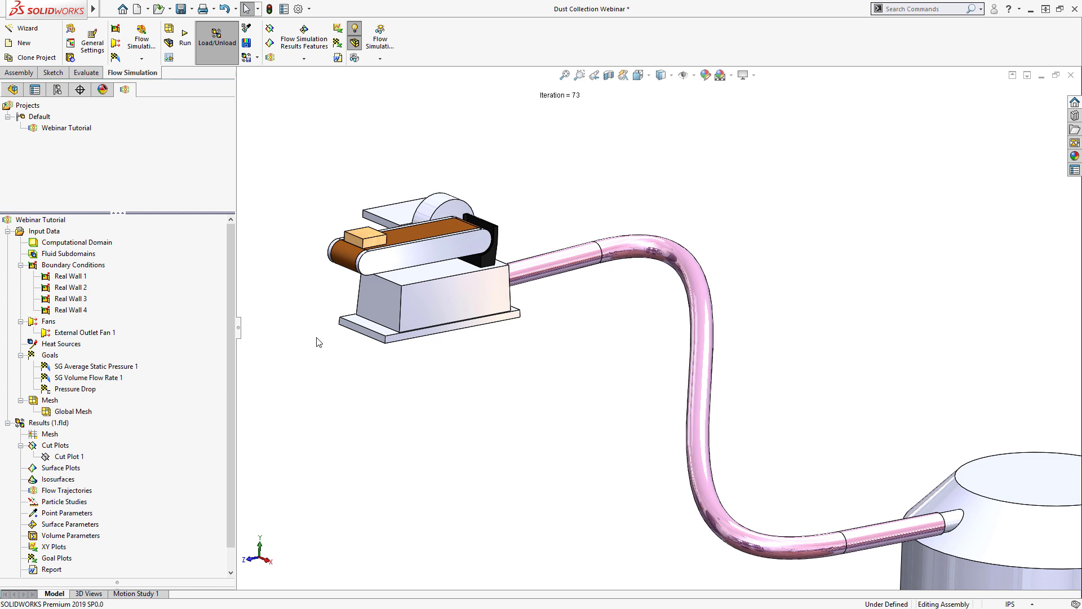
Start a particle study with the wizard, name it Wood Dust and continue to its first injection.
right_click(62, 500)
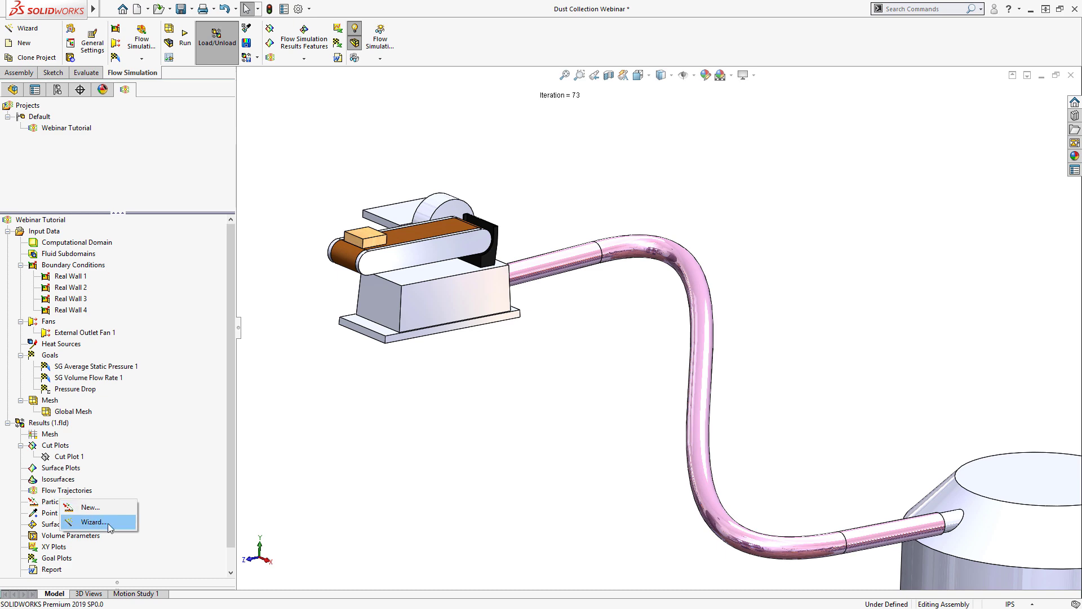
left_click(108, 523)
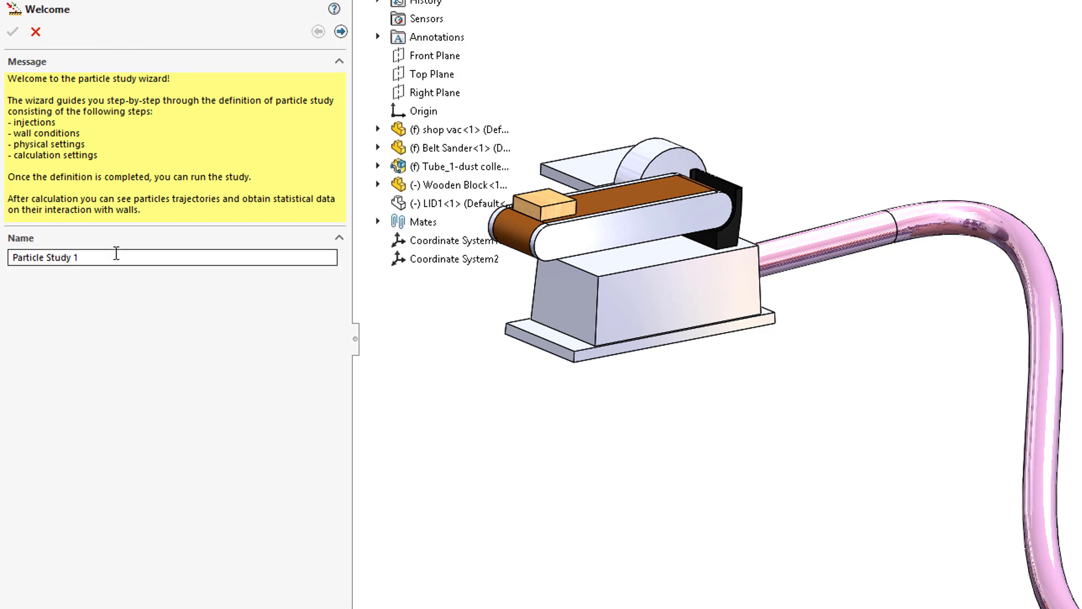
left_click_drag(115, 257, 2, 258)
type("Wood Dust")
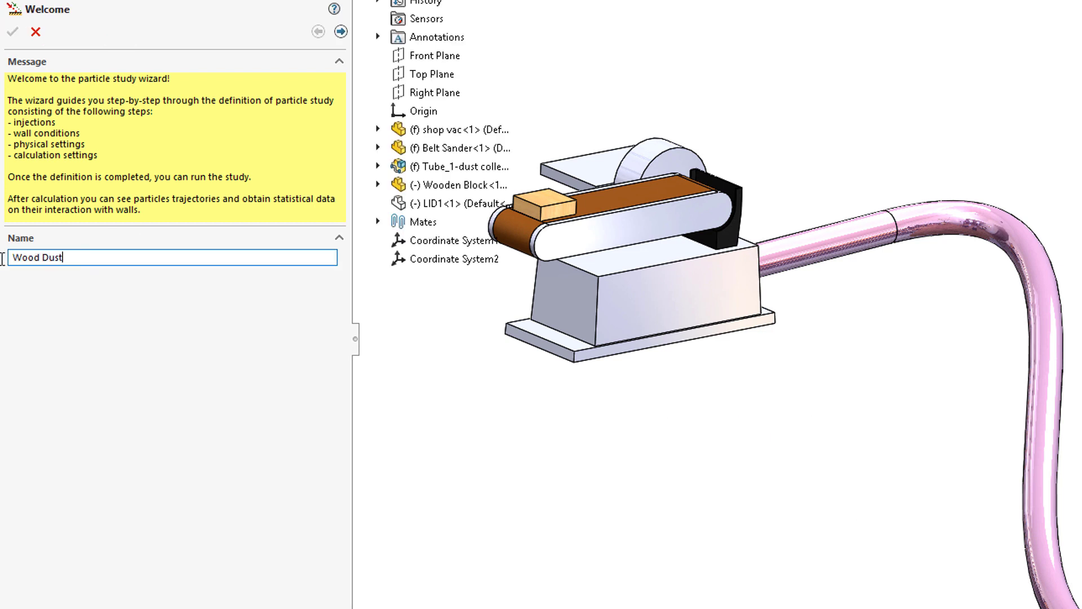
left_click(340, 32)
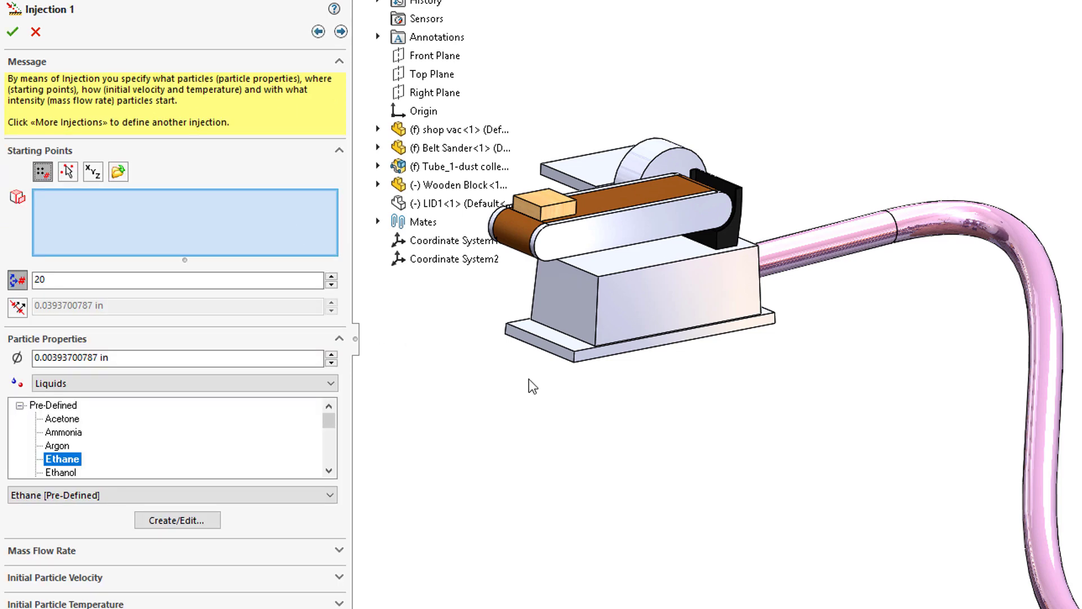
Pick the wooden block's lower edge facing along the belt as the injection's starting points.
middle_click_drag(603, 392, 542, 479)
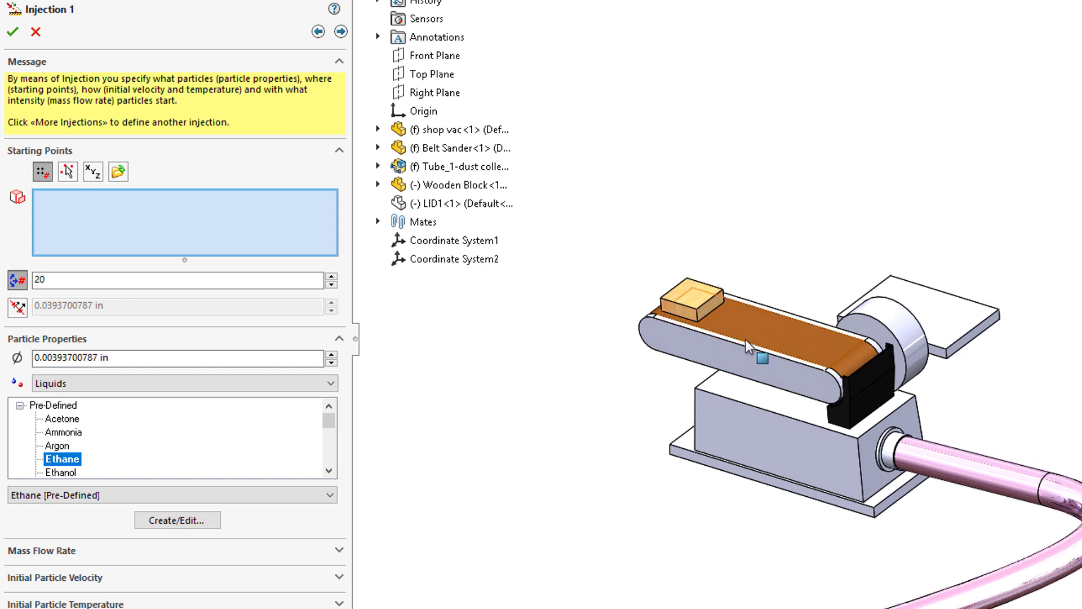
scroll(727, 375, "down", 4)
scroll(727, 381, "down", 1)
left_click(805, 204)
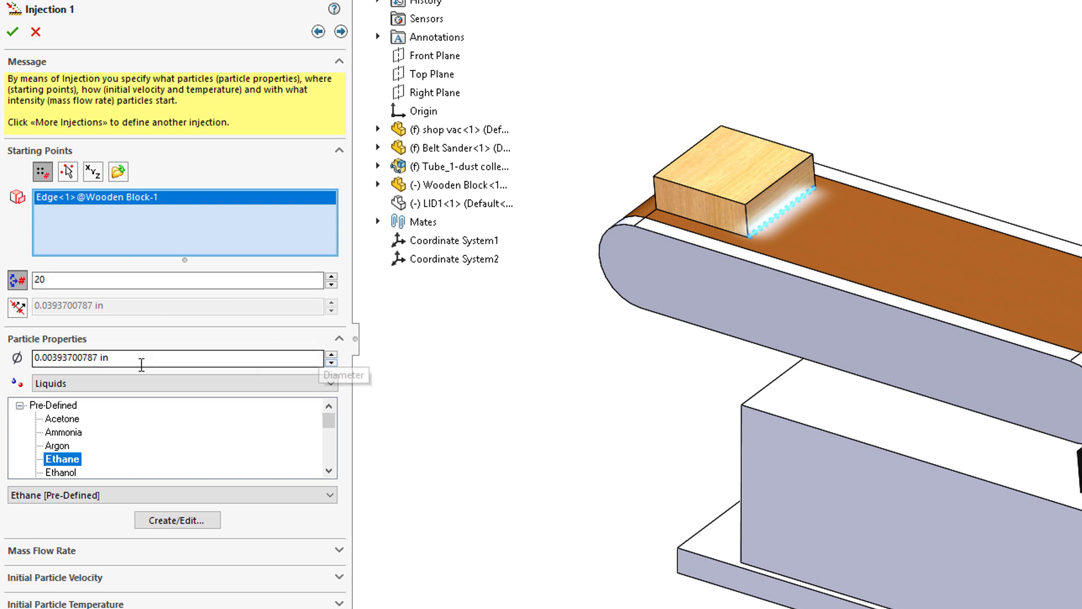
Set the injected particles to Solids with the pre-defined building material Oak (radial) from Timber.
left_click(120, 384)
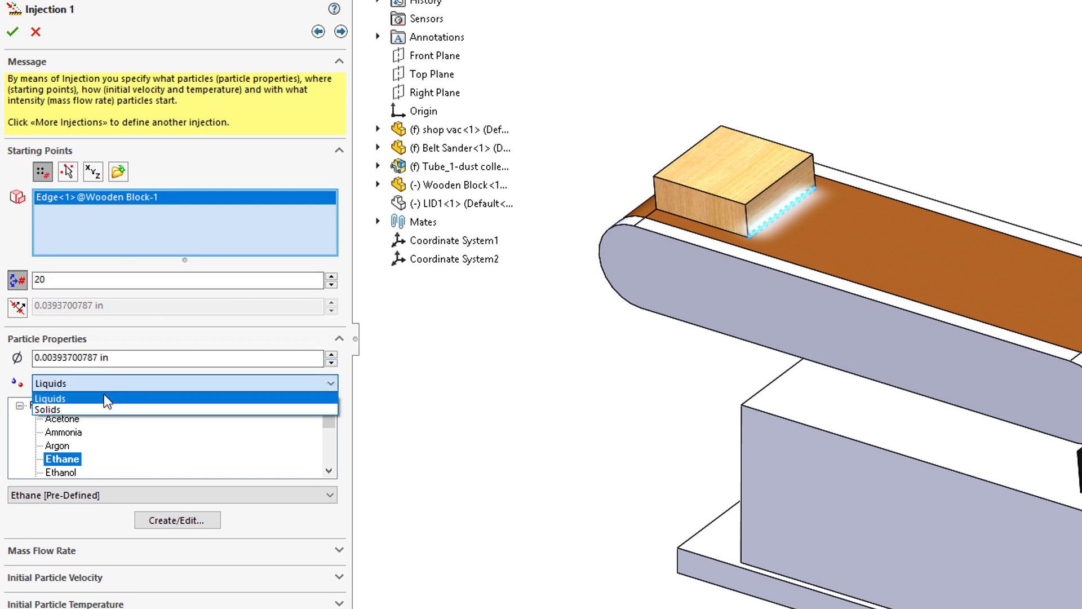
left_click(93, 409)
left_click(35, 405)
scroll(48, 434, "up", 3)
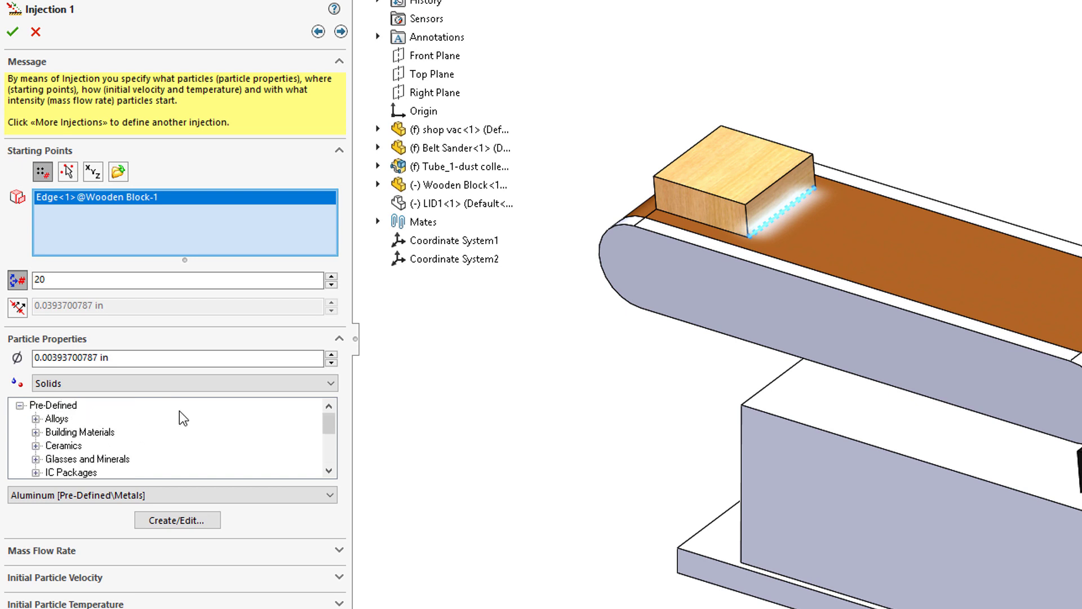
left_click(36, 432)
scroll(40, 440, "down", 2)
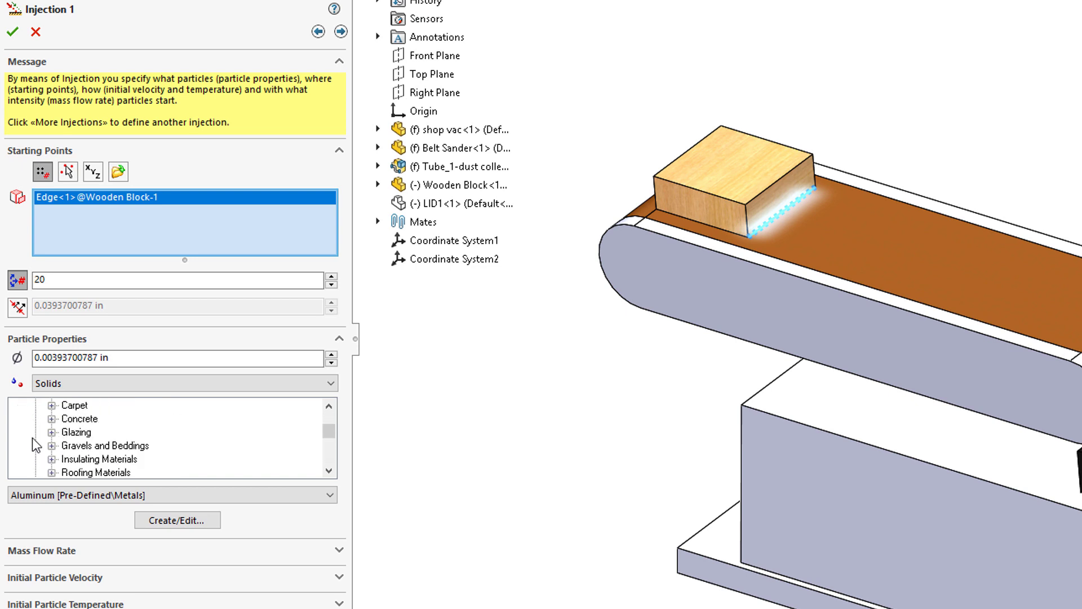
left_click(51, 459)
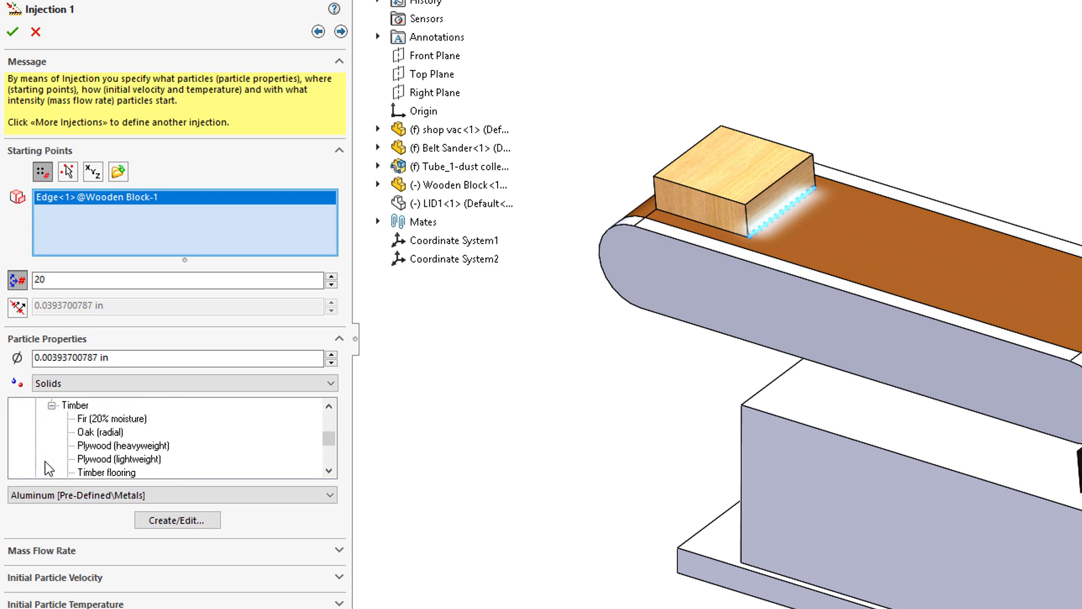
left_click(95, 433)
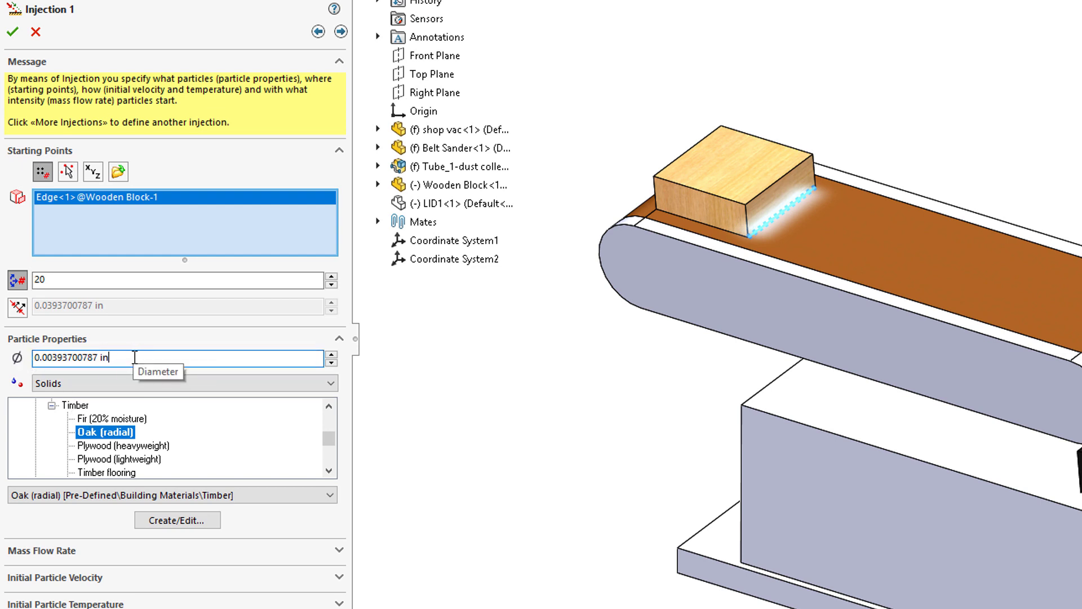
Use the wooden block's lower edge along the belt as the first injection's starting points and set the particle diameter to 0.001 mm.
left_click(135, 357)
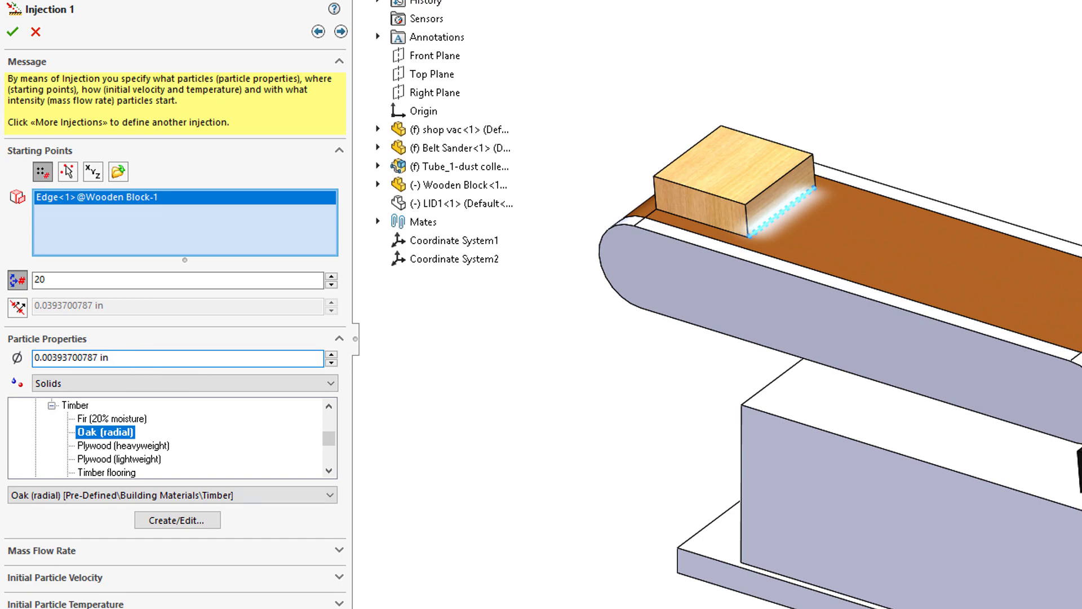
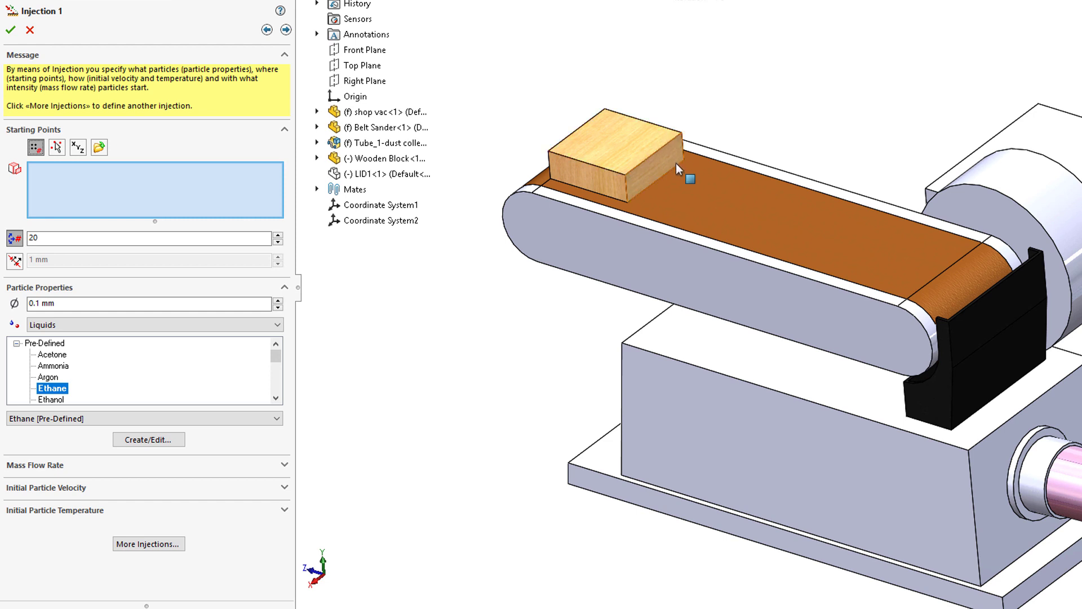
left_click(675, 168)
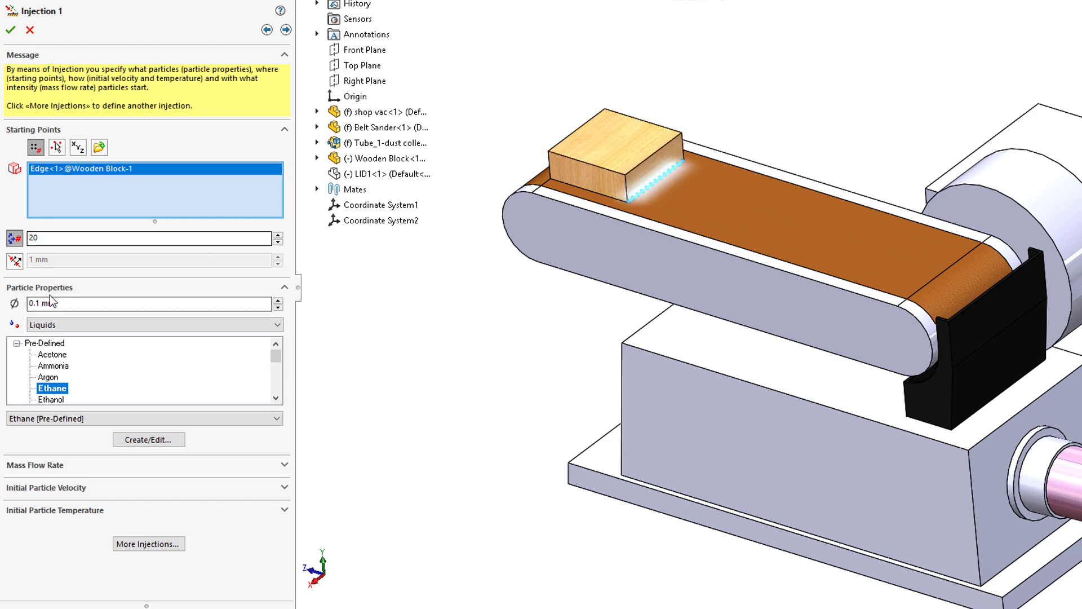
left_click_drag(53, 303, 2, 302)
type(".0001")
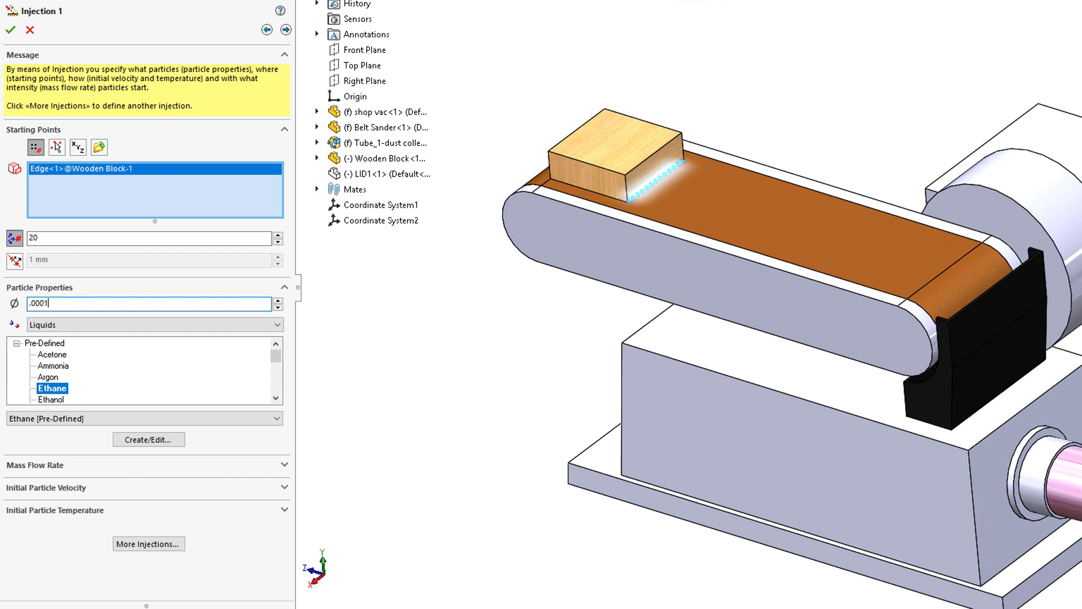
key("Return")
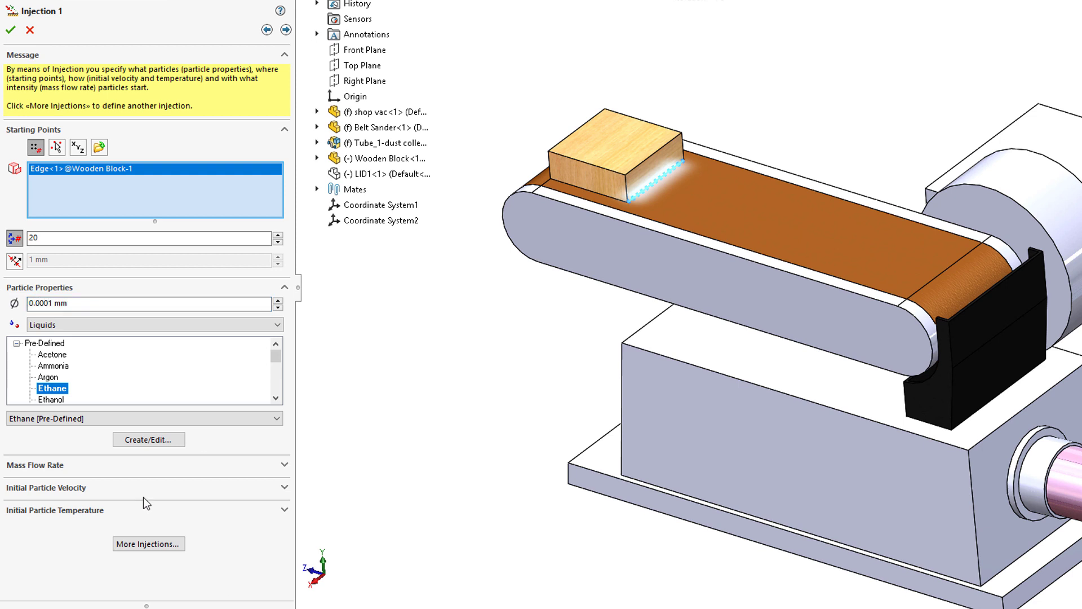
left_click(48, 303)
key("BackSpace")
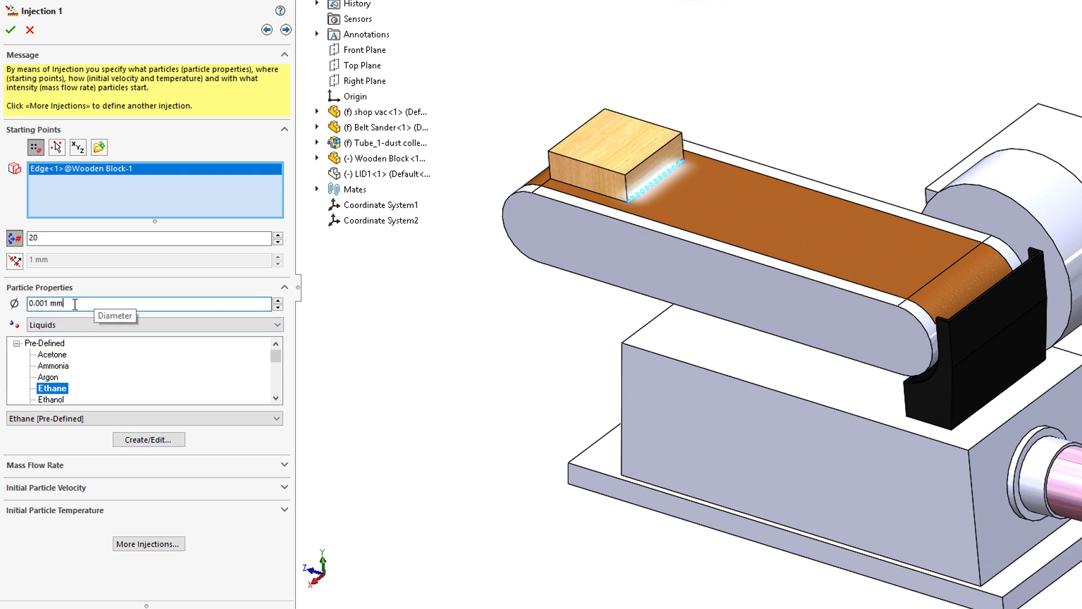
Set the first injection's particles to Solids with the pre-defined building material Oak (radial) from Timber.
left_click(41, 325)
left_click(44, 348)
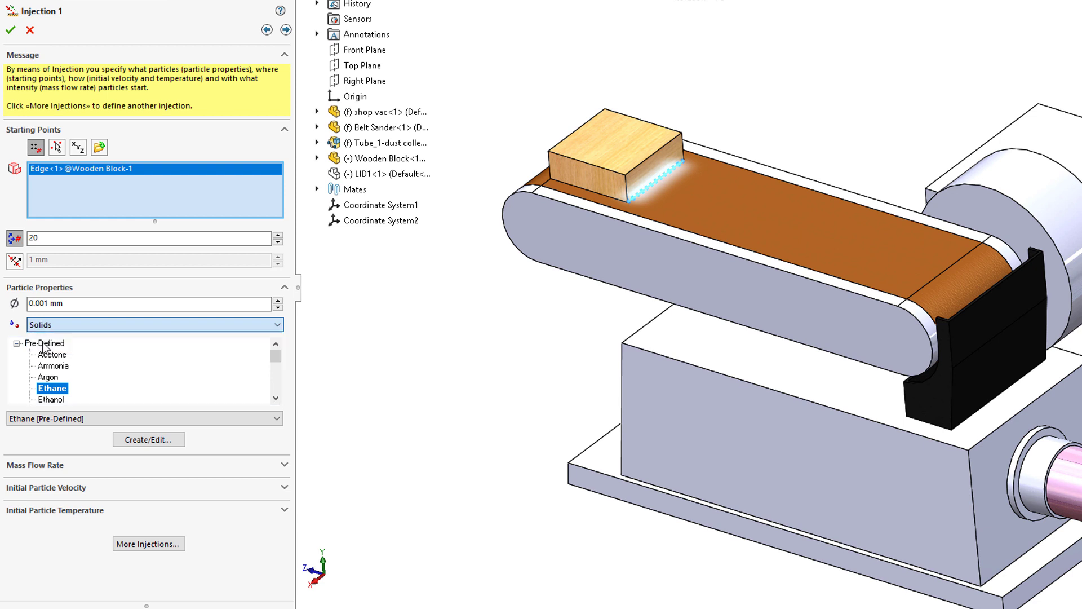
scroll(79, 366, "up", 3)
left_click(30, 355)
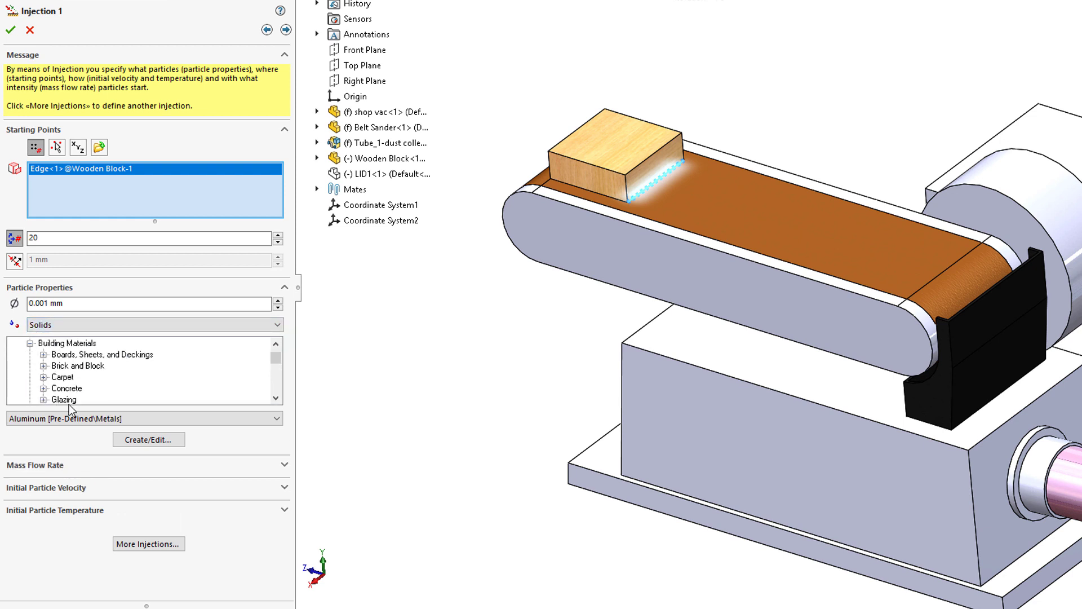
scroll(69, 400, "down", 2)
left_click(43, 355)
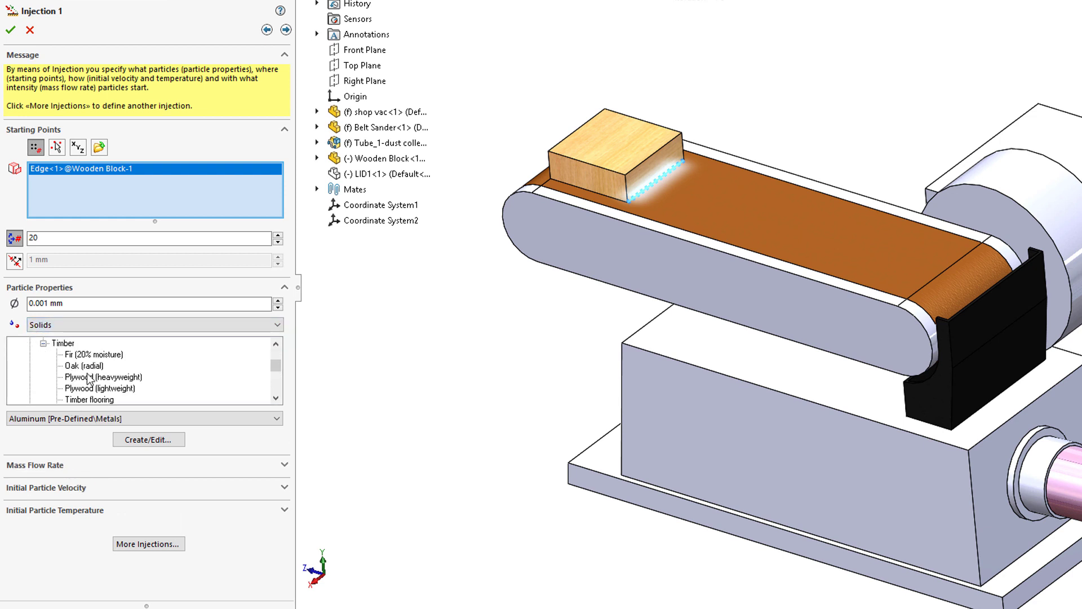
left_click(83, 367)
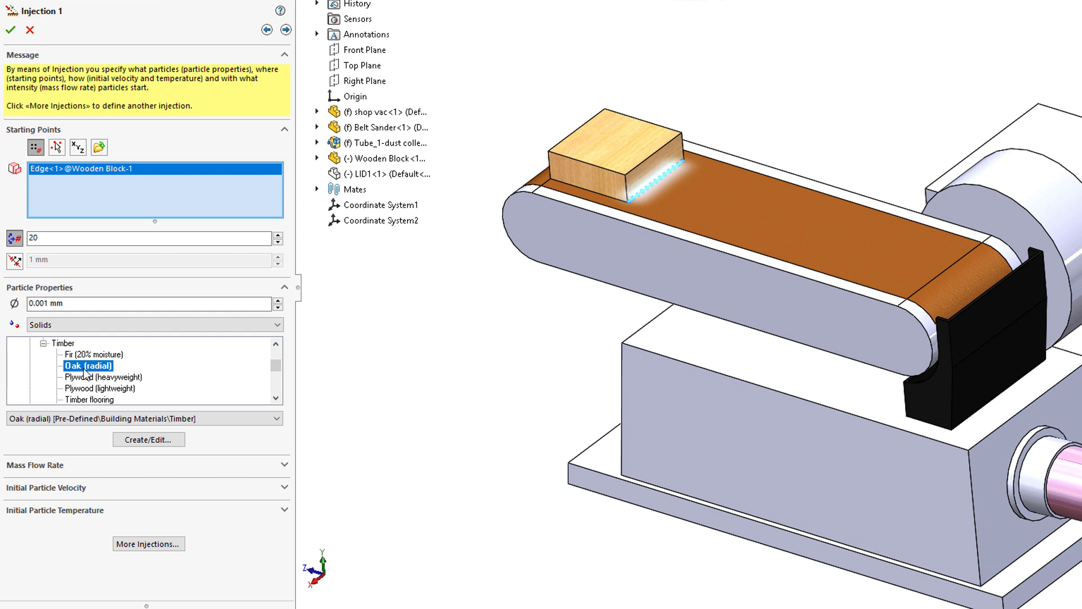
Add a second injection from the same block edge, using Solids in Oak (radial) with a 0.01 mm particle diameter.
left_click(149, 545)
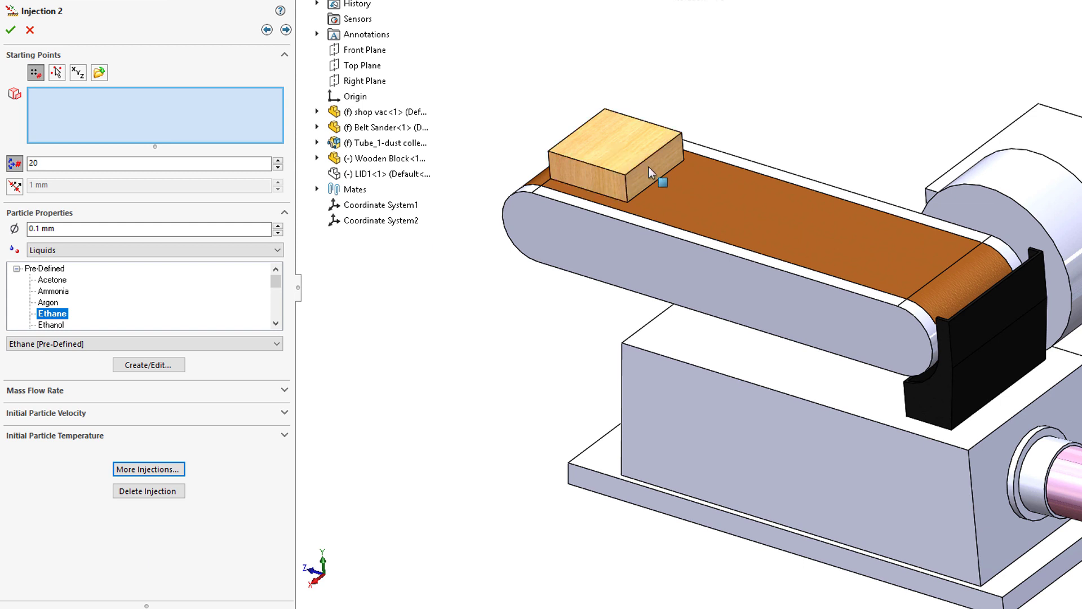
left_click(654, 183)
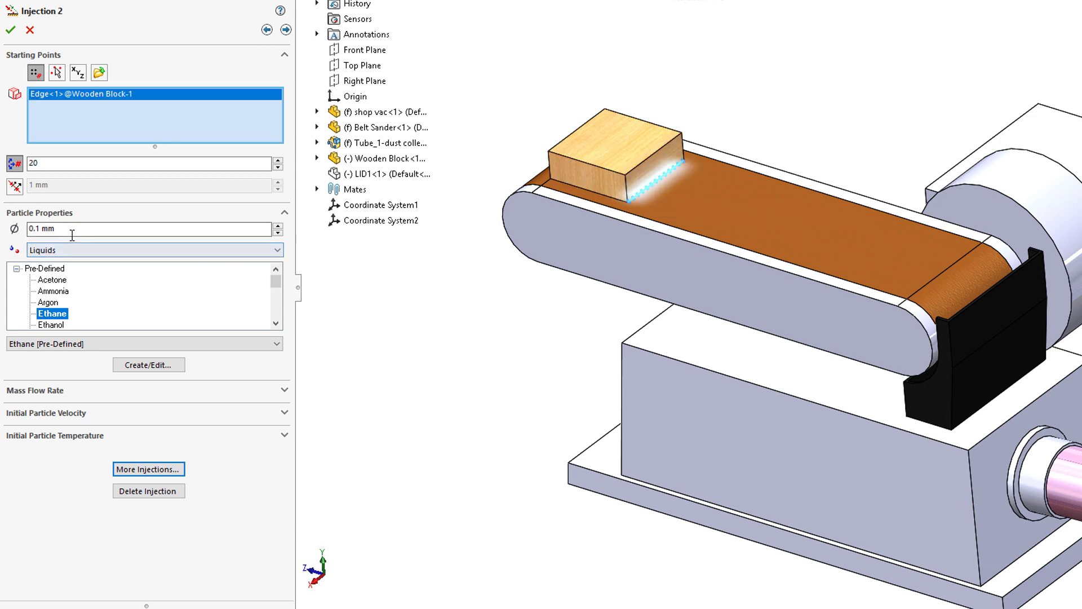
left_click_drag(36, 228, 39, 228)
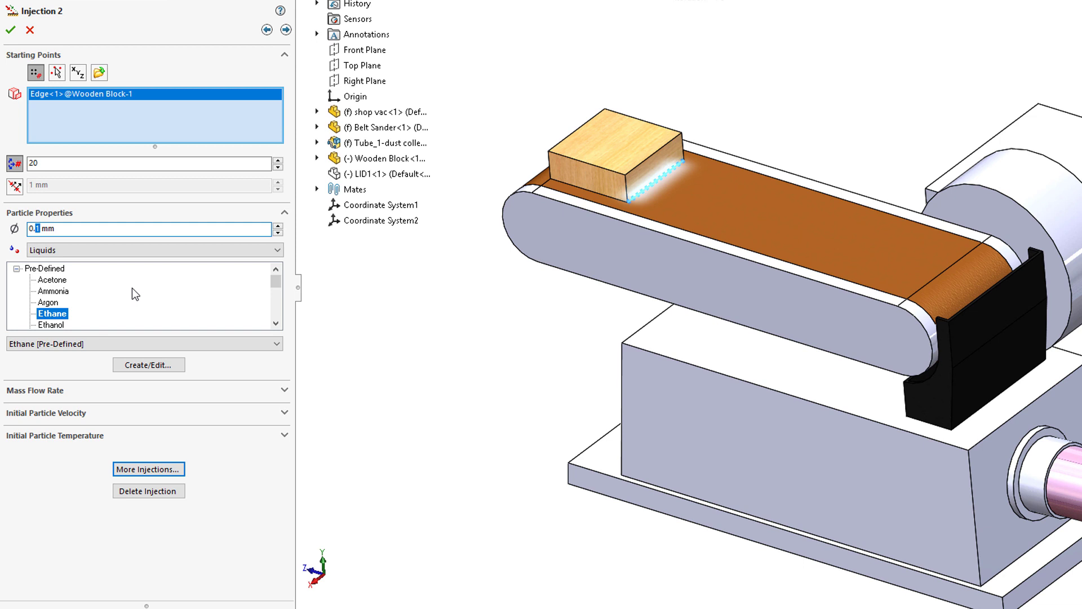
type(".01")
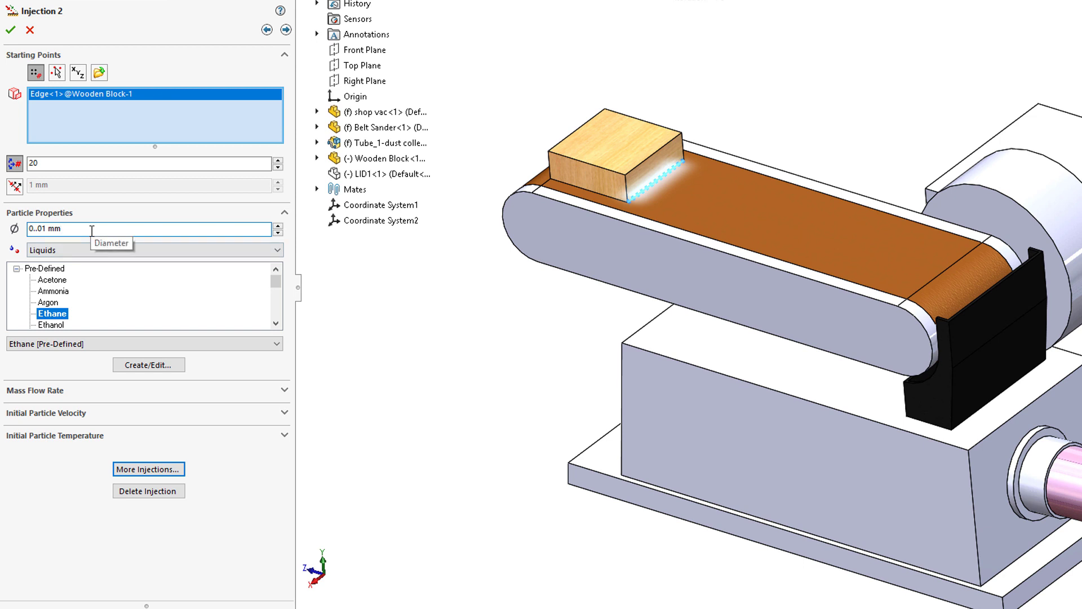
left_click(89, 252)
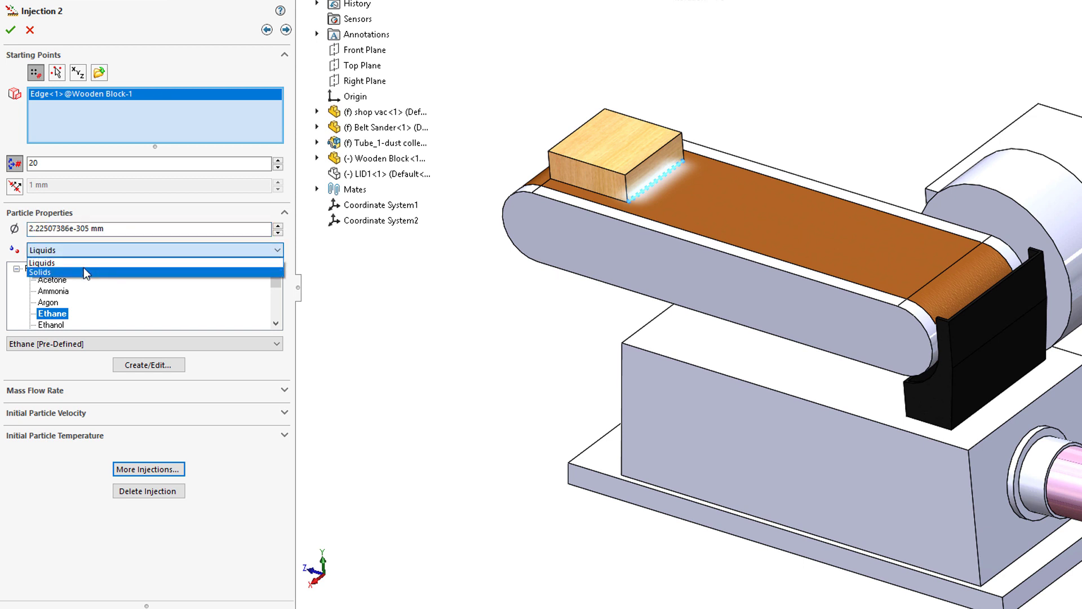
left_click(84, 267)
triple_click(87, 223)
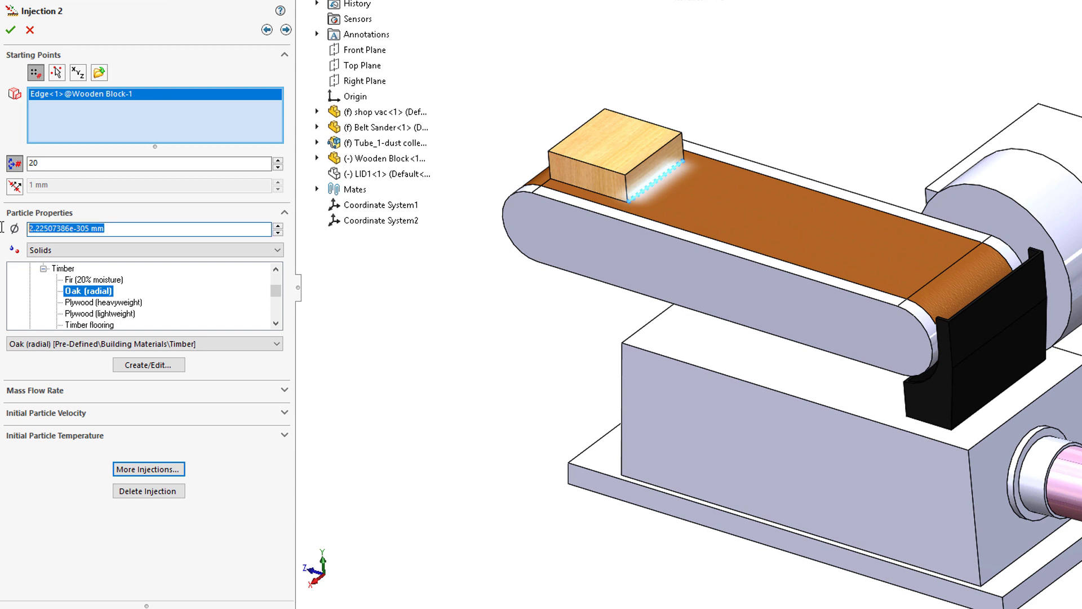
type(".01")
key("Return")
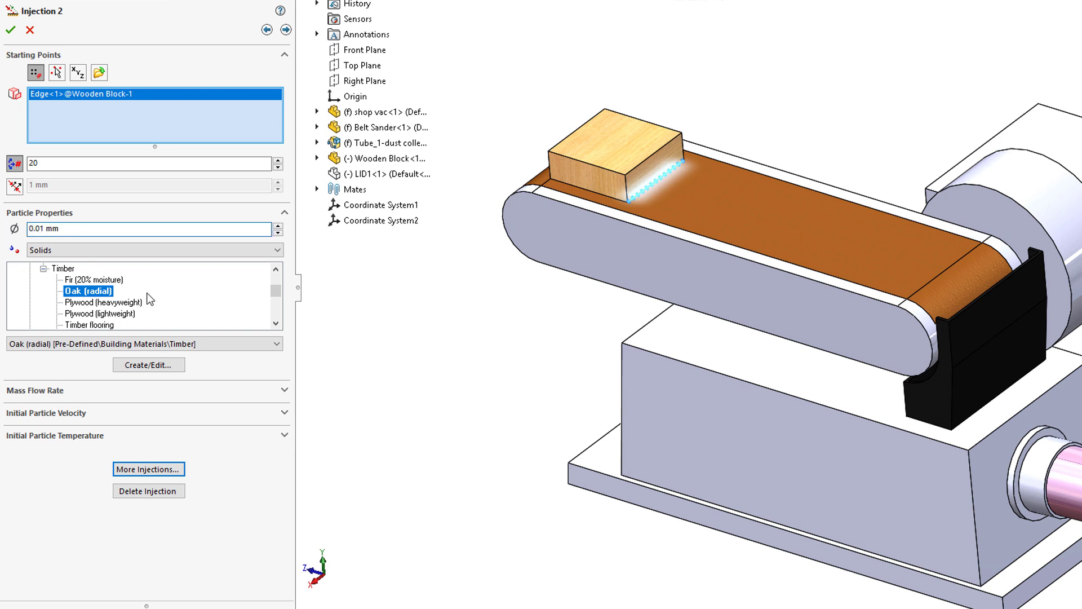
Add a third injection of Solids in Oak (radial) from the same block edge, keeping the default particle diameter.
left_click(150, 469)
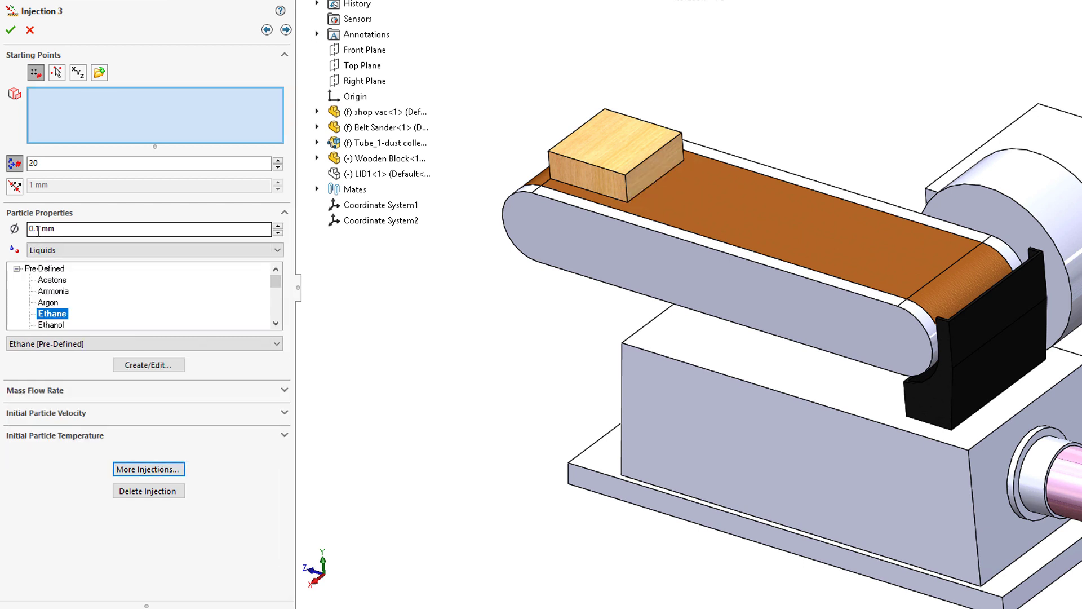
left_click(68, 250)
left_click(70, 271)
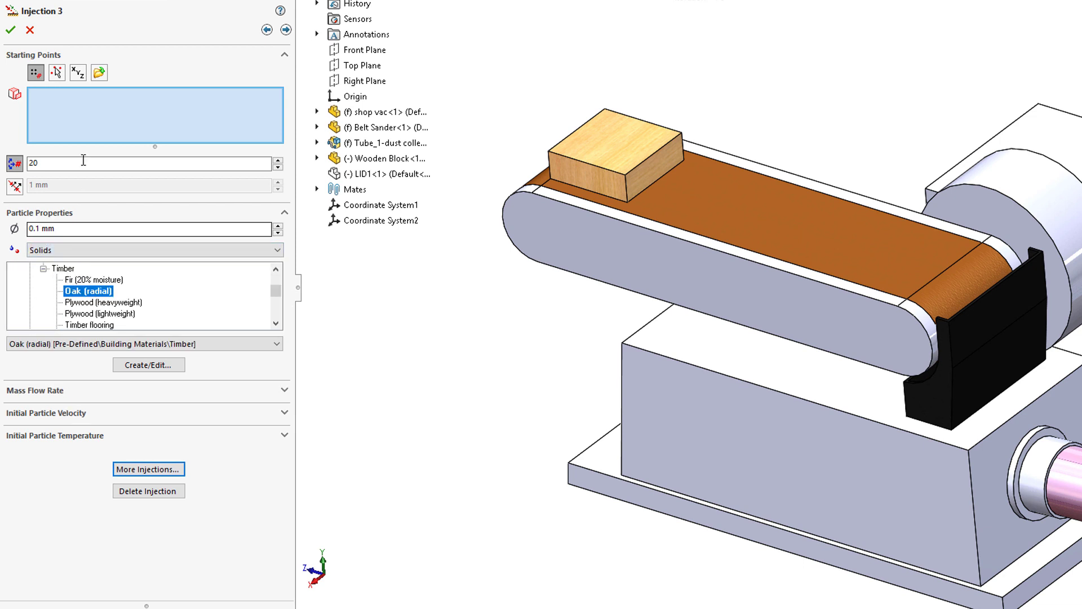
left_click(658, 179)
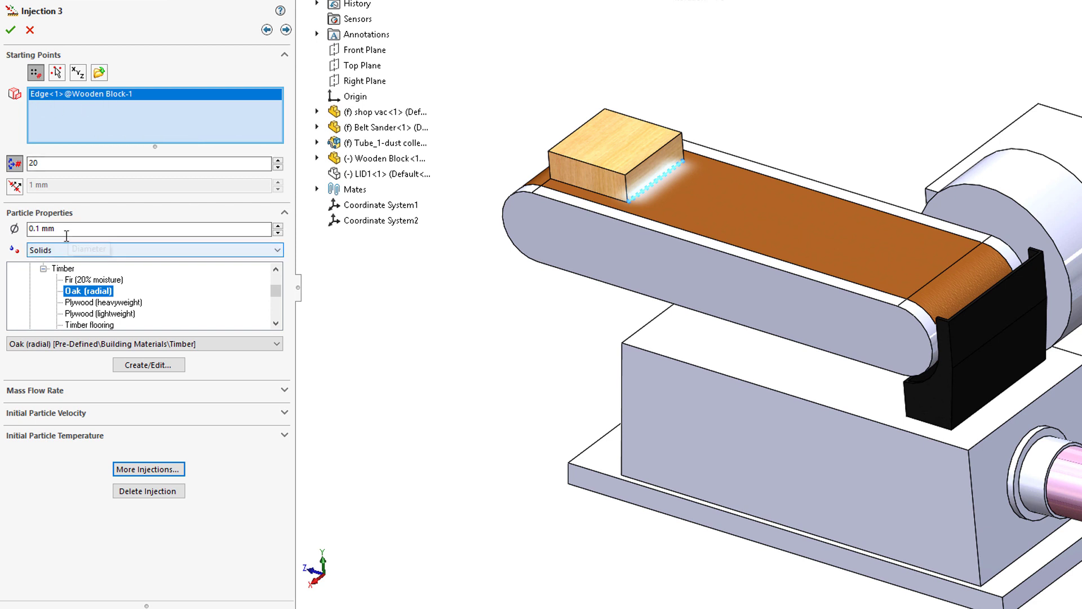
Add a fourth injection from the same block edge, using Solids in Oak (radial) with a 6 mm particle diameter.
left_click(158, 471)
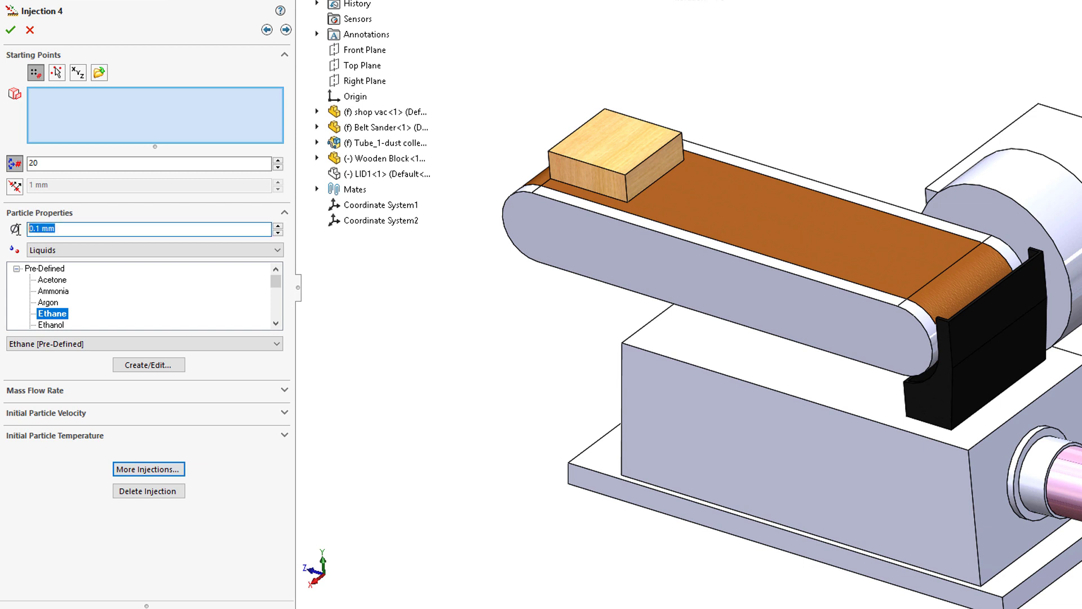
type("5")
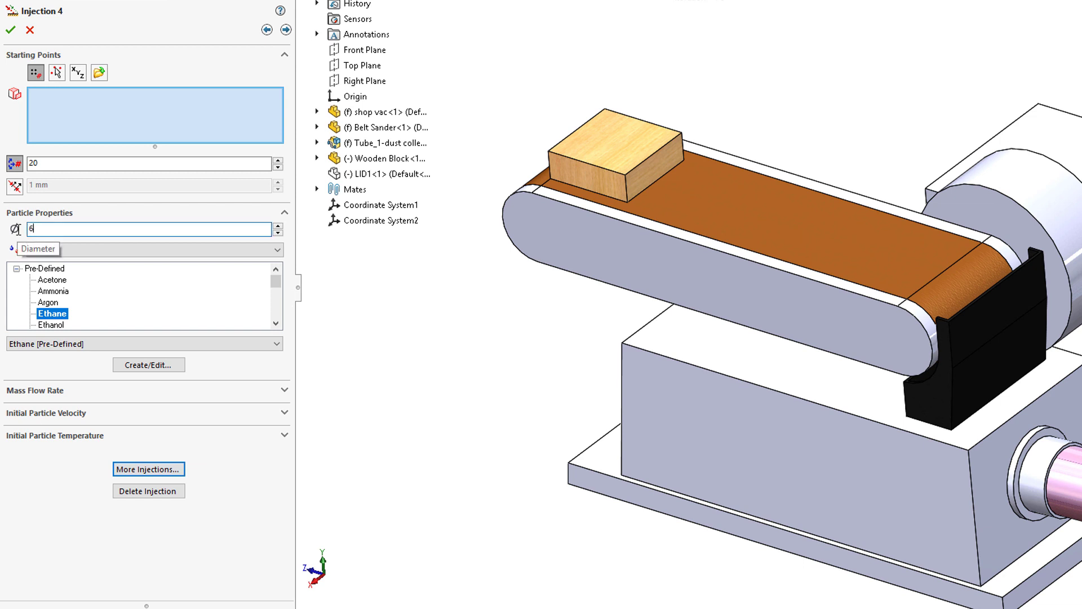
left_click(133, 109)
left_click(653, 188)
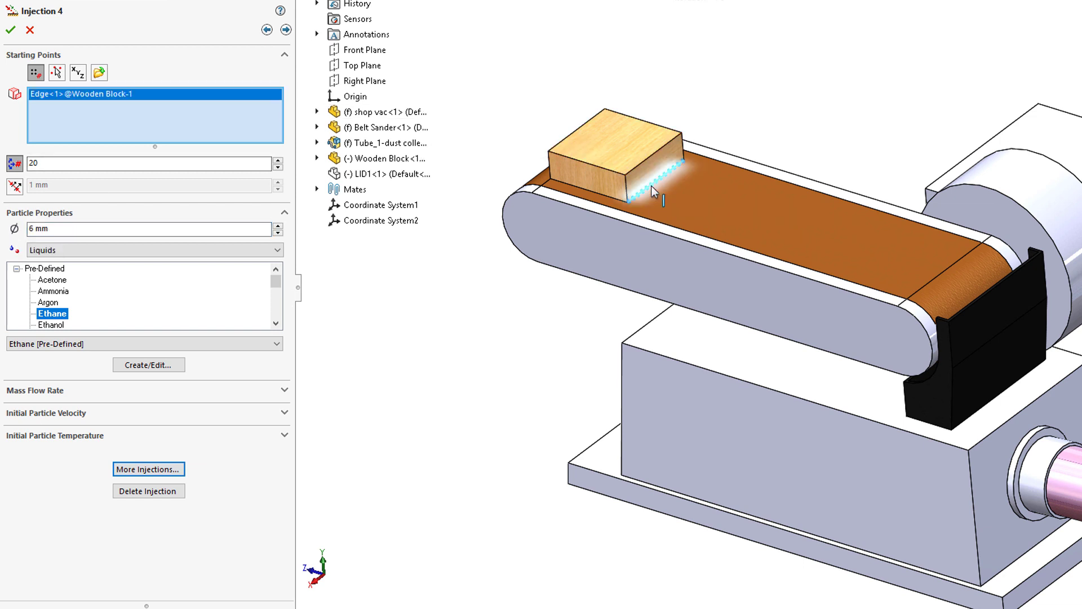
left_click(64, 251)
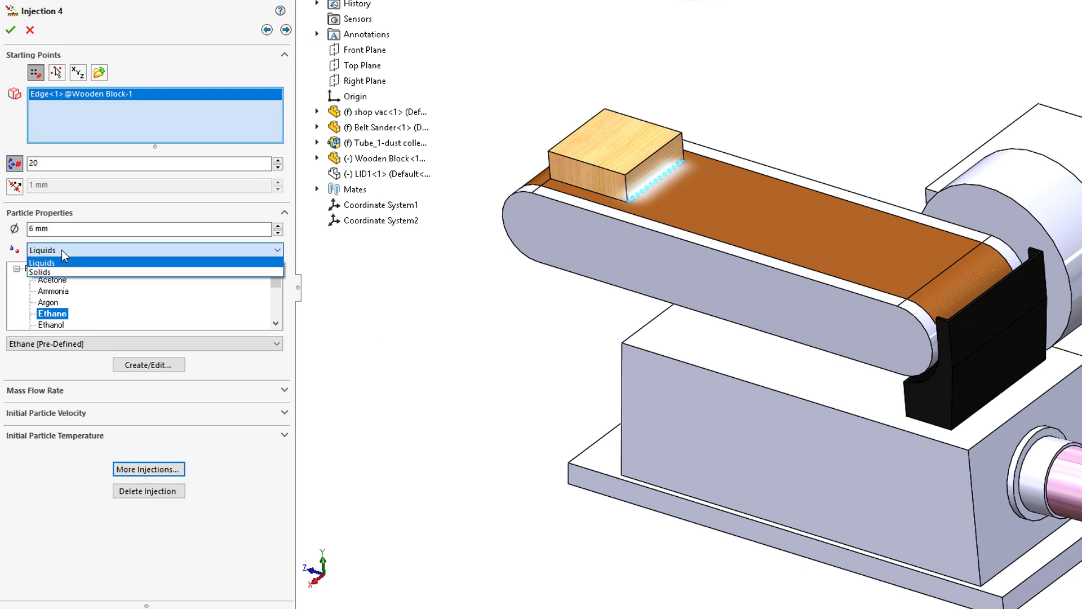
left_click(63, 272)
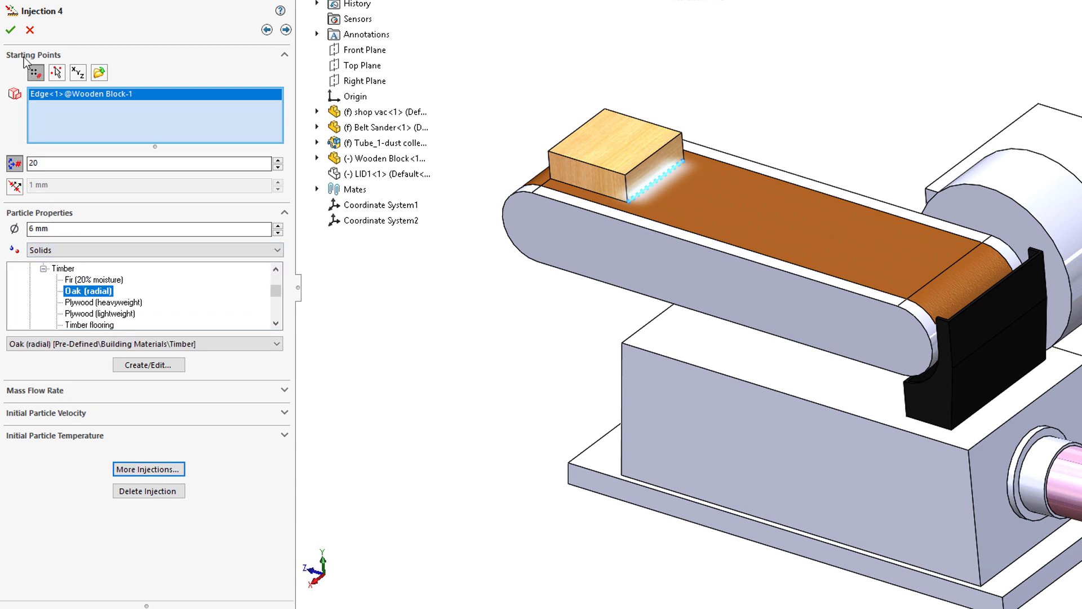
Leave accretion and erosion off in the physical settings and set the default wall condition to Ideal reflection.
left_click(285, 30)
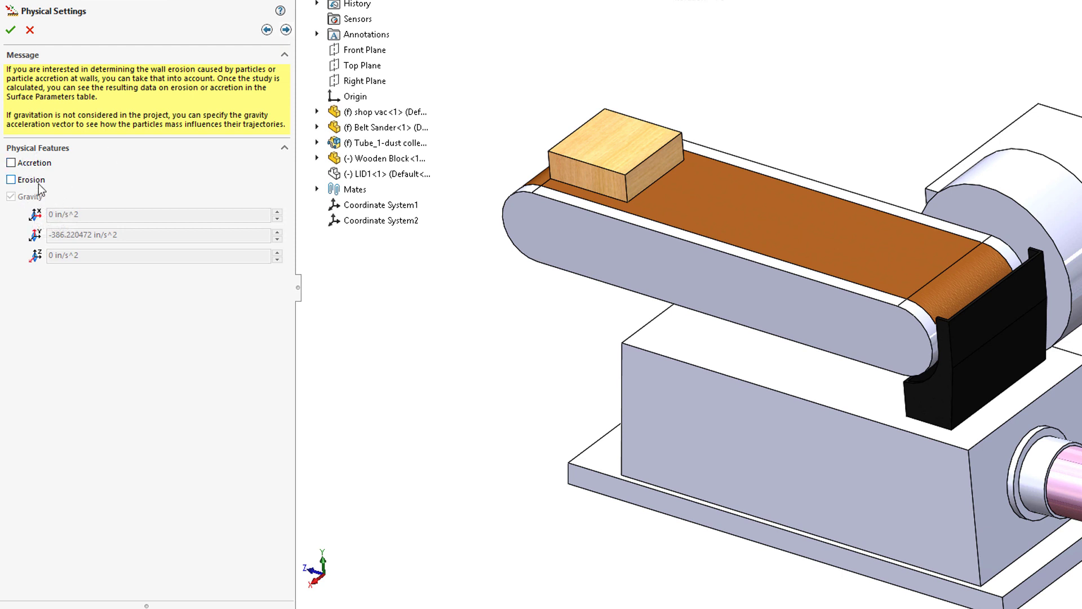
left_click(286, 30)
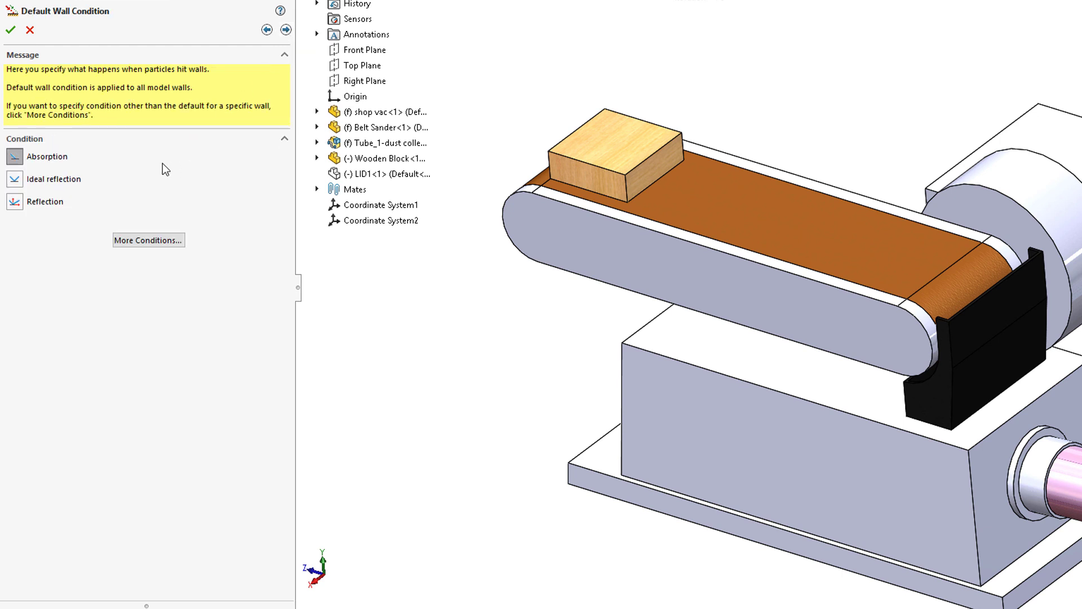
left_click(92, 178)
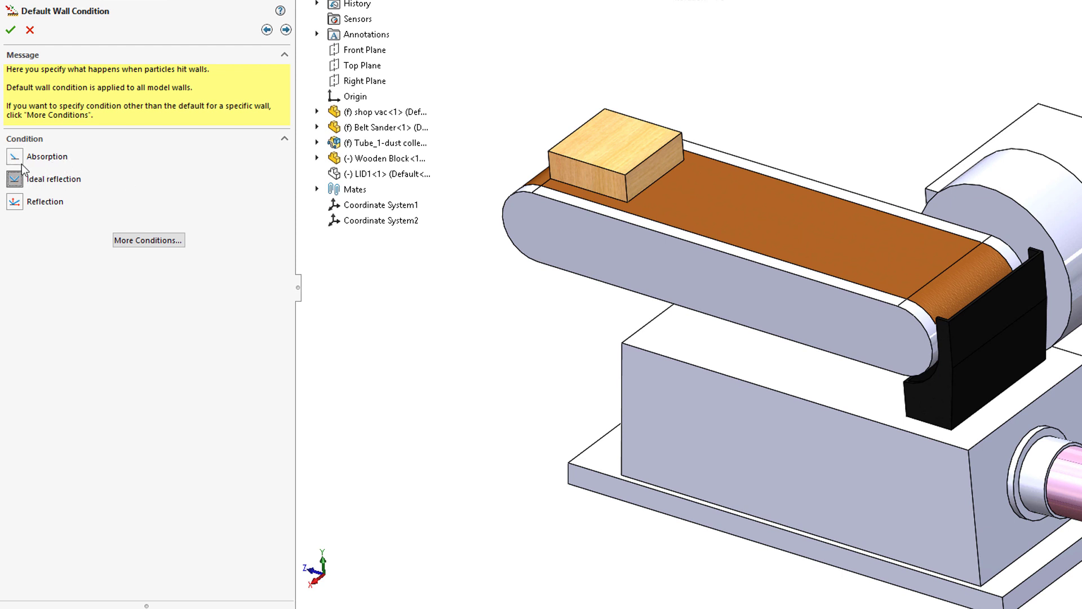
Keep Trajectories and statistics as the saved results and run the particle study.
left_click(287, 30)
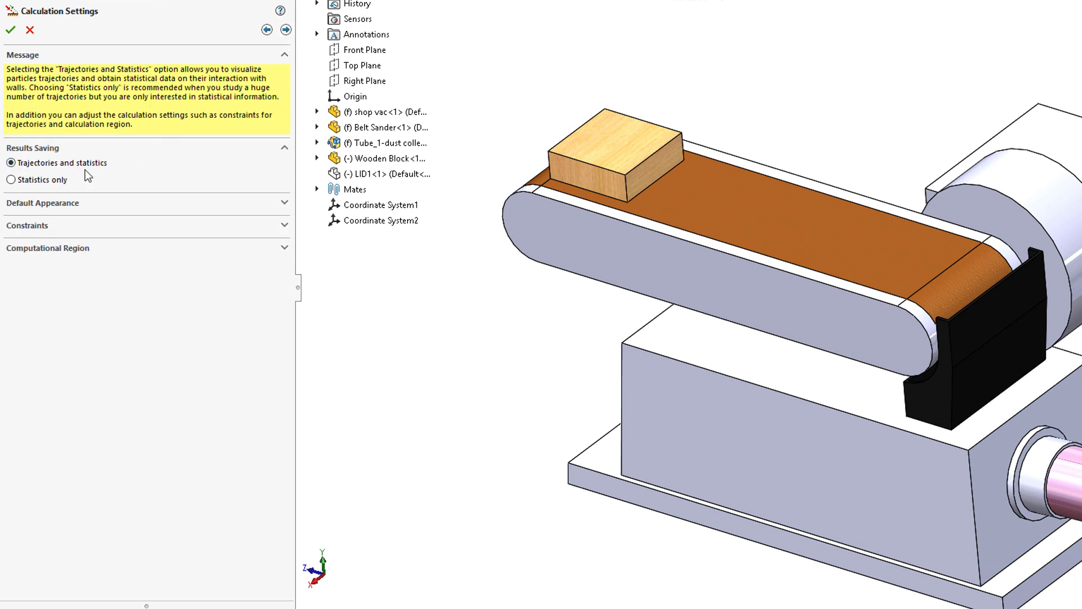
left_click(286, 30)
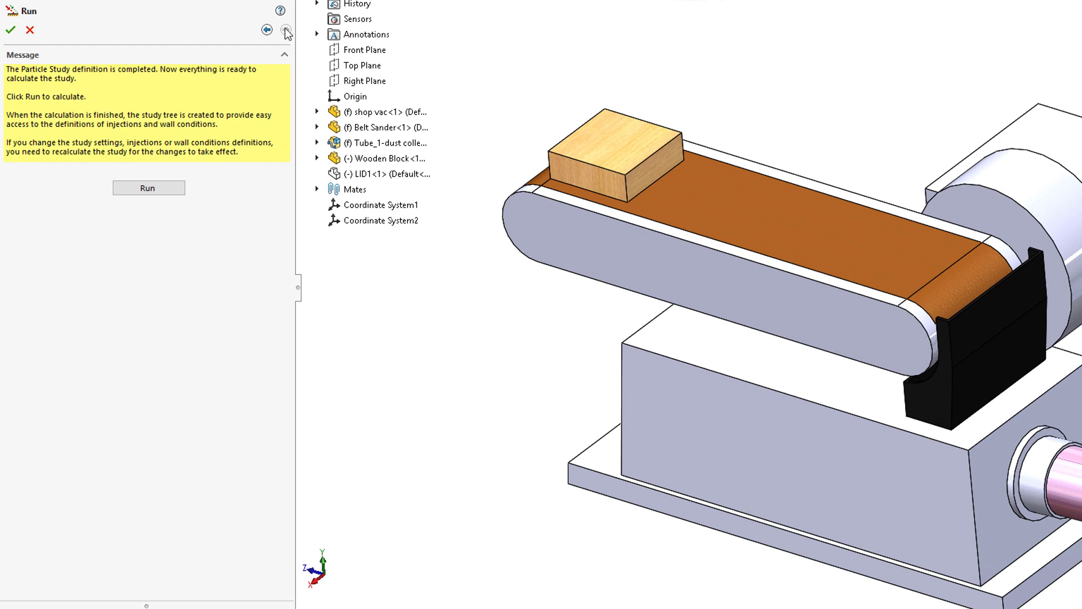
left_click(152, 189)
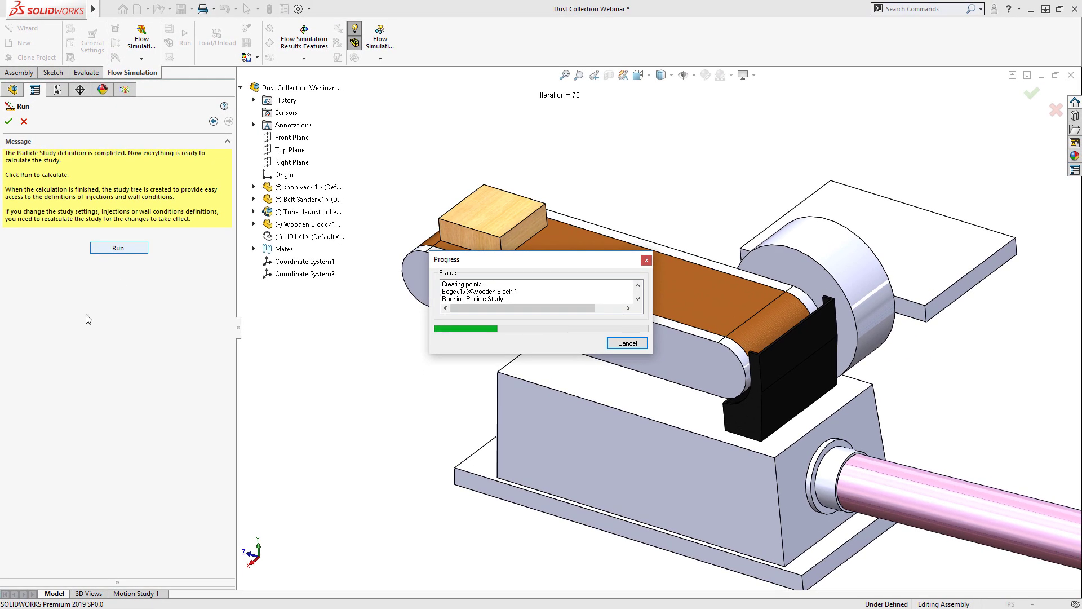
Show the particle trajectories of all injections in the Wood Dust study and view them along the whole assembly.
scroll(132, 334, "down", 3)
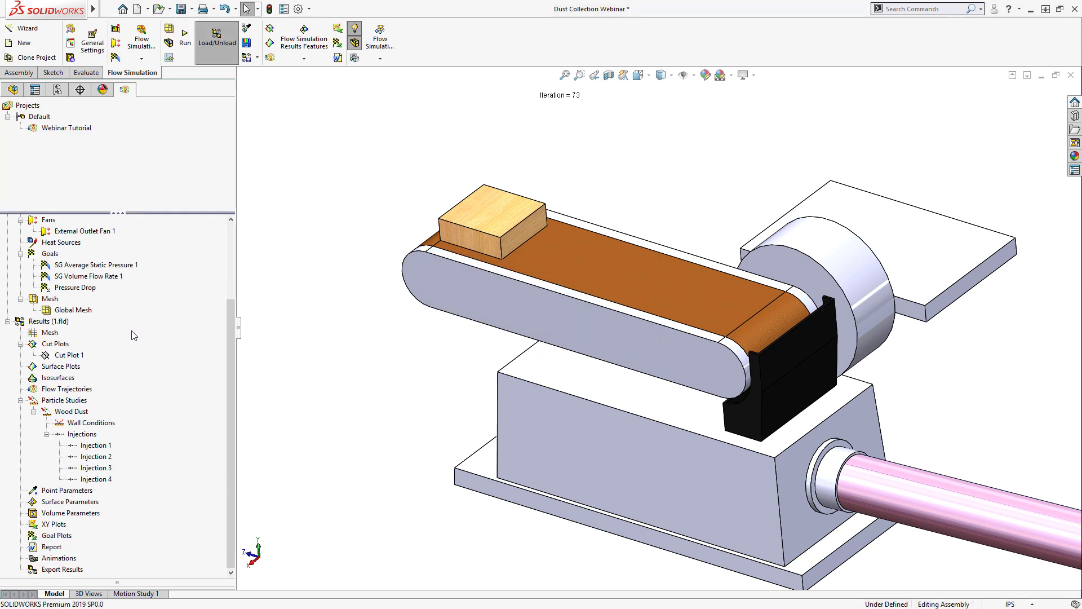
right_click(85, 435)
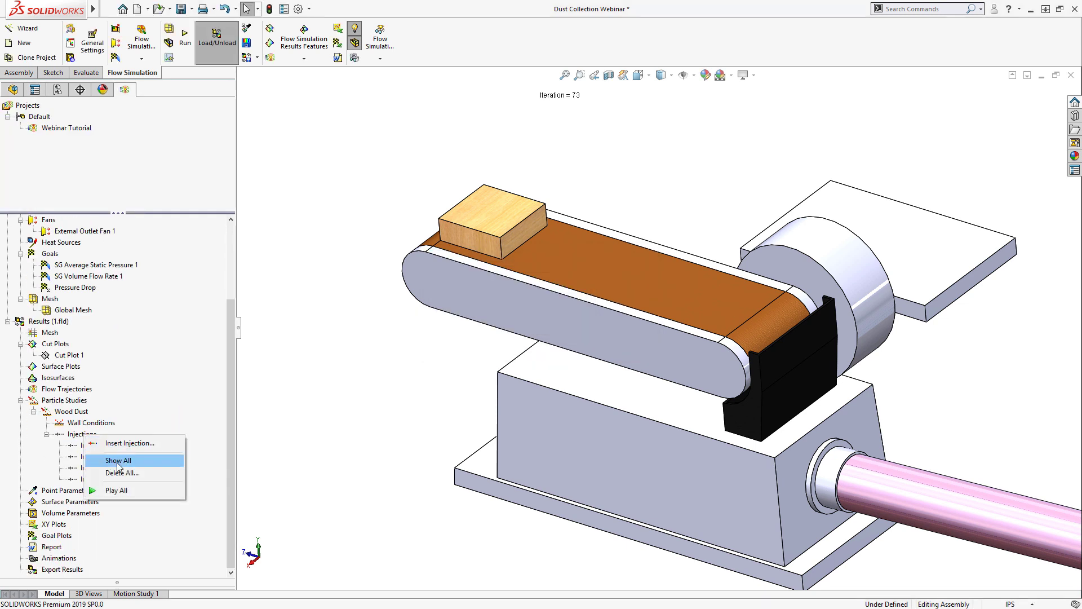
left_click(119, 466)
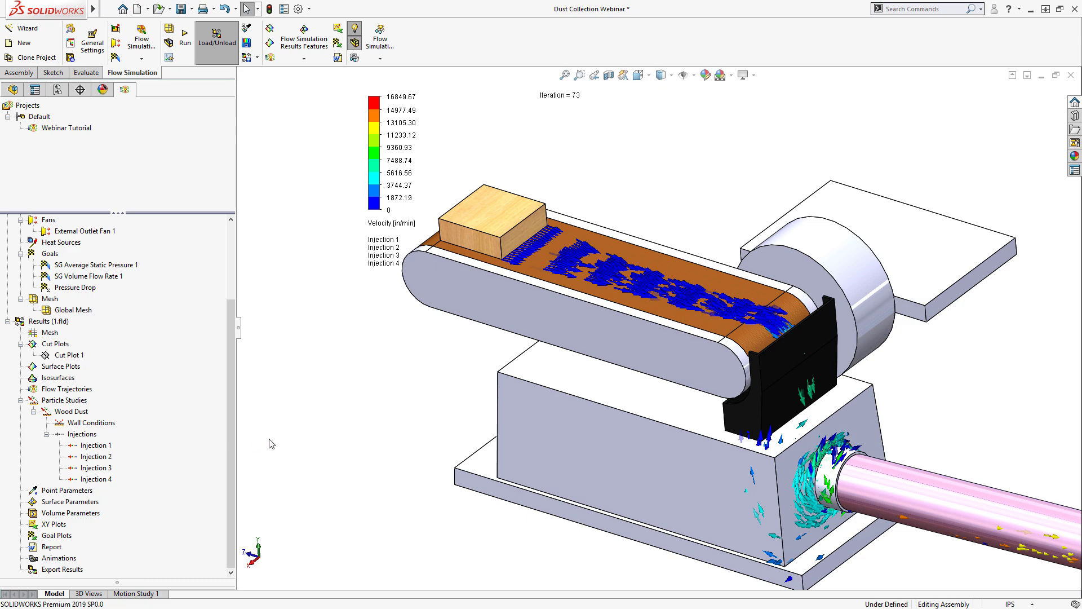
scroll(578, 461, "up", 5)
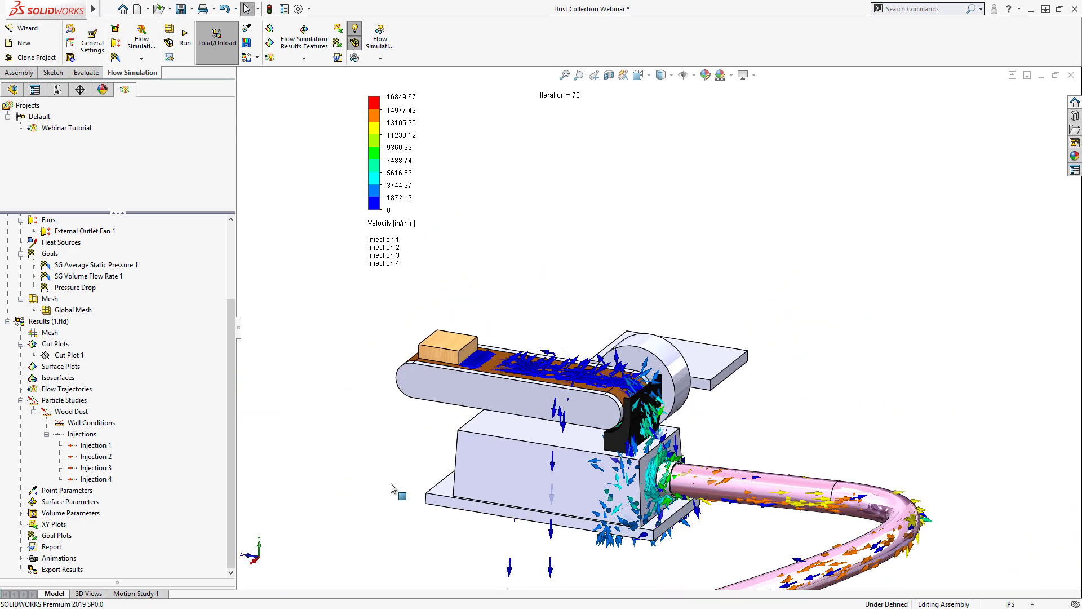
Move the velocity color legend of the injections away from the belt sander model.
middle_click_drag(578, 461, 604, 441)
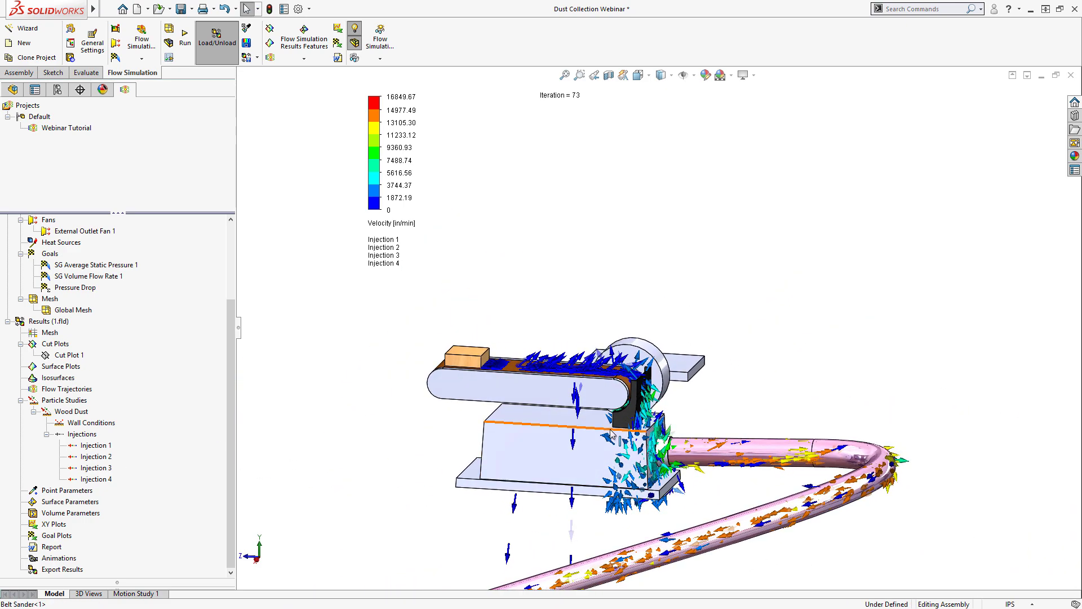
scroll(613, 420, "down", 2)
middle_click_drag(675, 425, 681, 469)
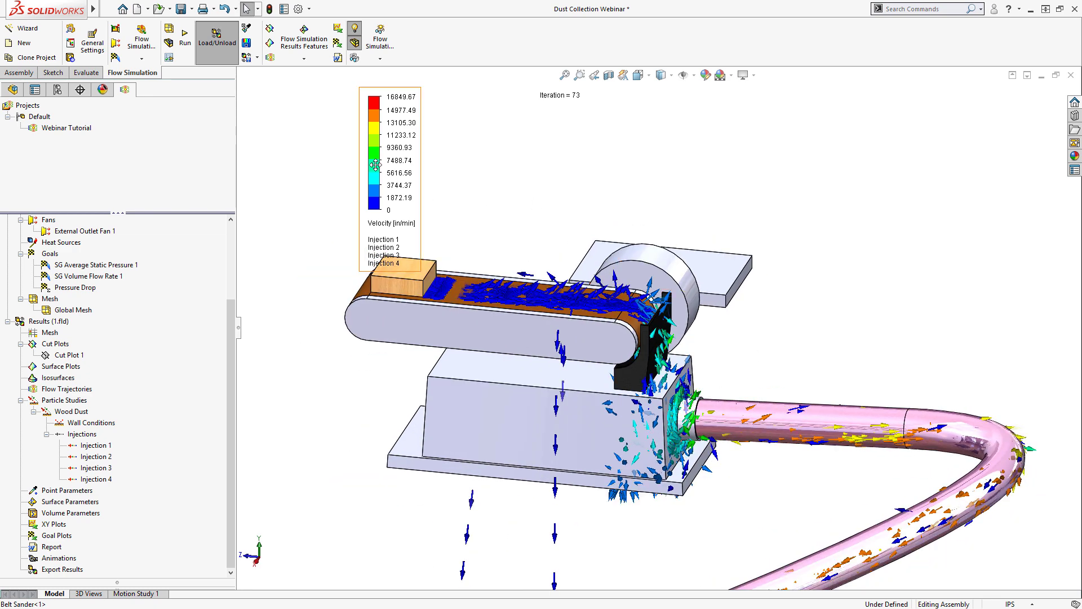
left_click_drag(376, 168, 271, 167)
left_click(349, 183)
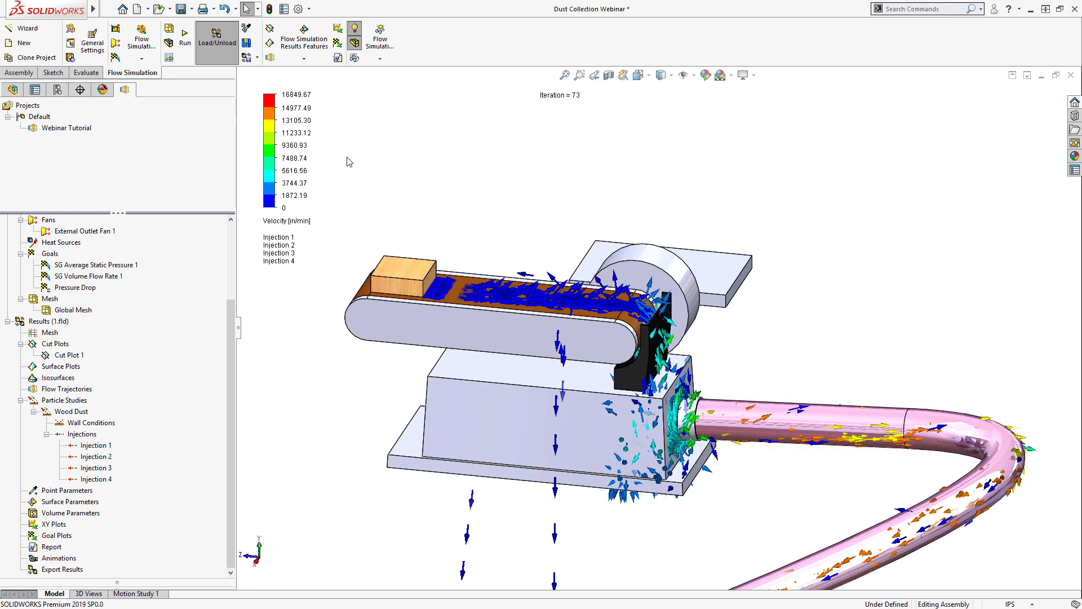
Color the particle trajectories by Particle Diameter and examine them along the sanding belt and the hose.
left_click(299, 222)
left_click(298, 224)
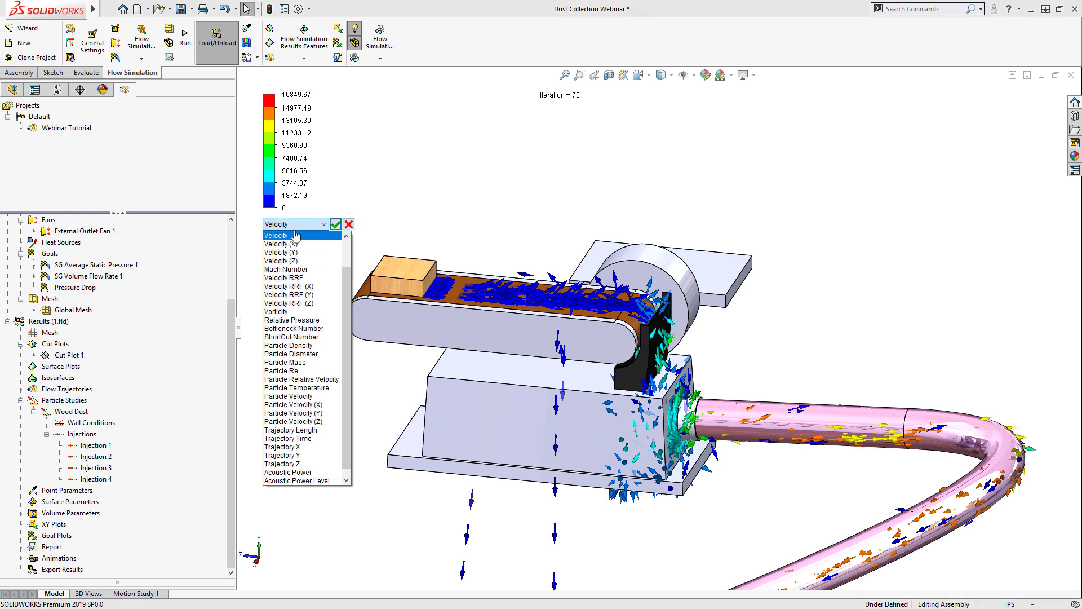
left_click(293, 353)
left_click(335, 225)
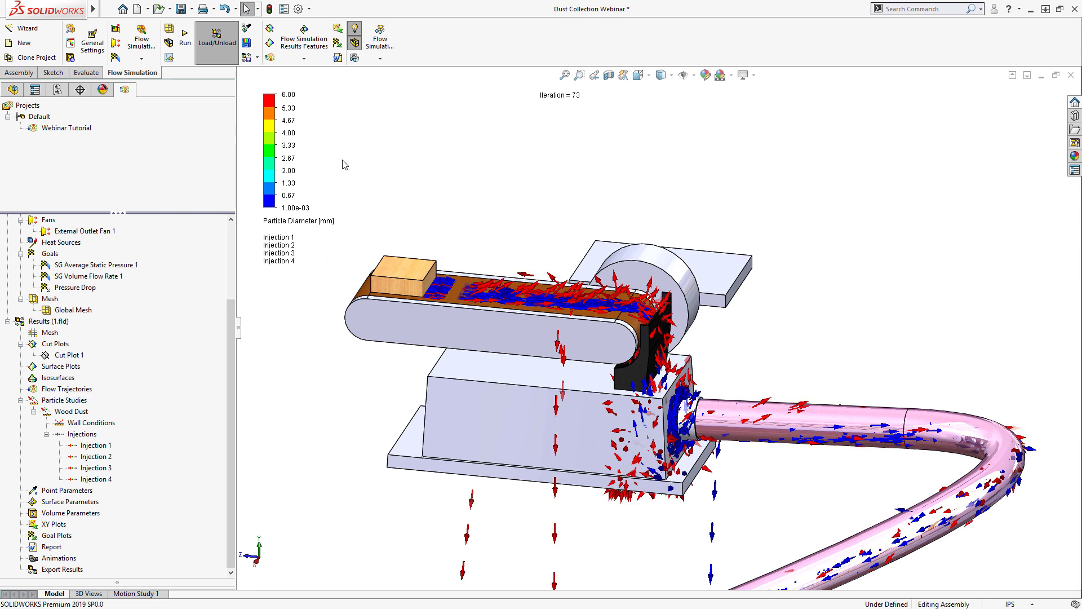
mouse_move(447, 201)
middle_mouse_down()
mouse_move(445, 228)
mouse_move(443, 204)
middle_mouse_up()
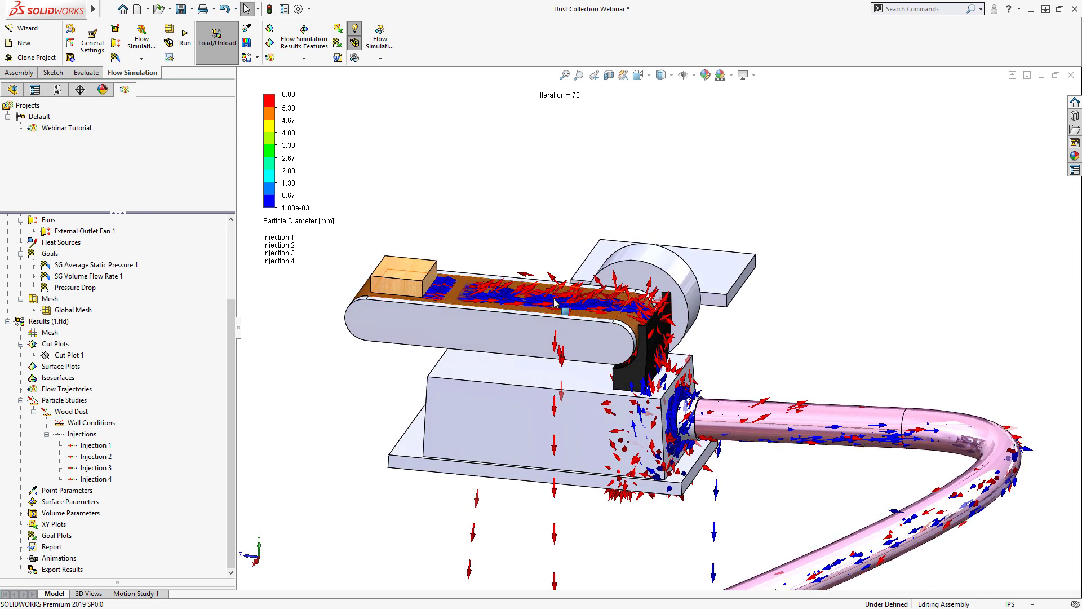
scroll(533, 287, "down", 3)
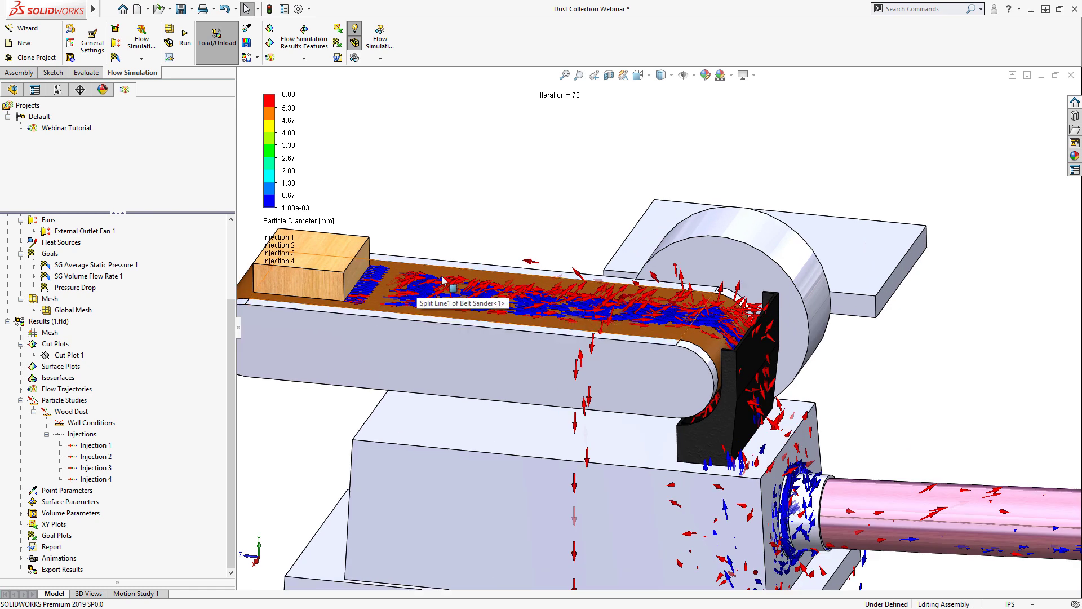
scroll(563, 302, "up", 3)
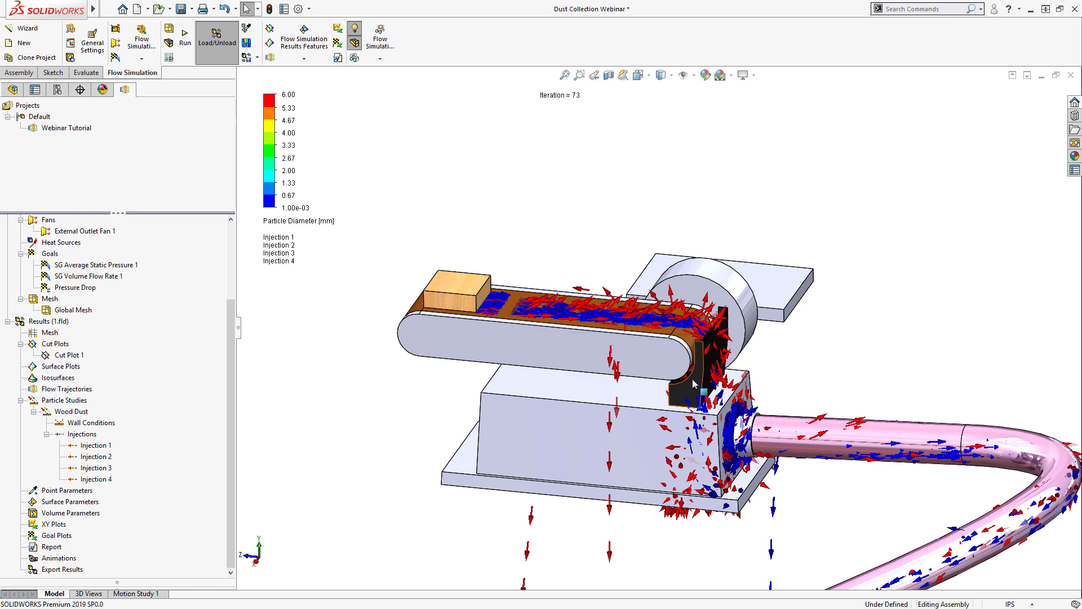
mouse_move(838, 359)
middle_mouse_down()
mouse_move(875, 305)
mouse_move(849, 330)
mouse_move(848, 579)
mouse_move(845, 375)
mouse_move(844, 395)
mouse_move(841, 370)
mouse_move(828, 367)
middle_mouse_up()
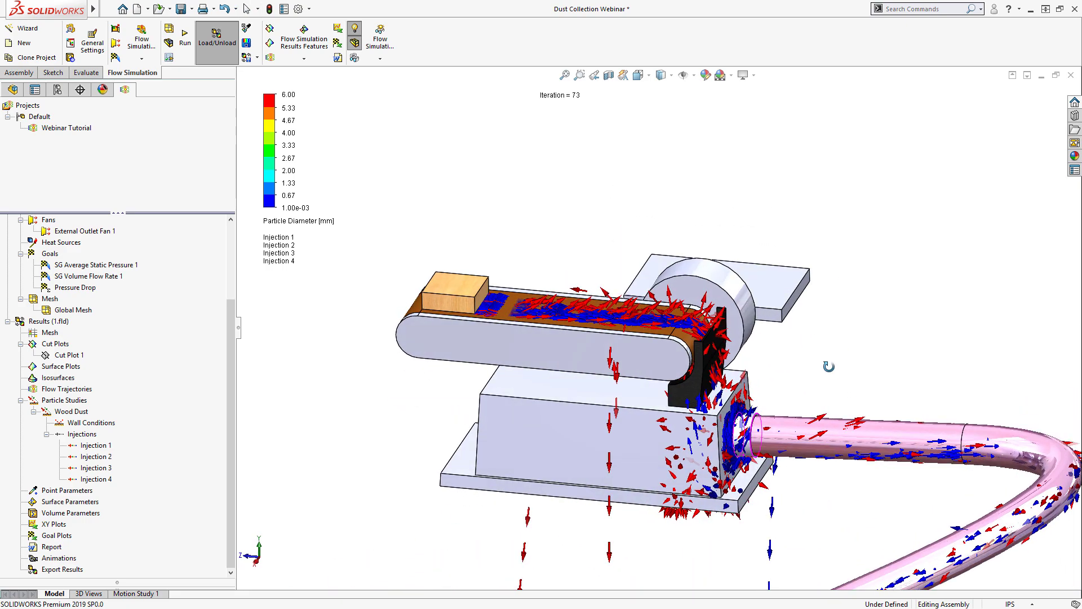
Play the trajectory animation of all injections and view it from the hose end of the sander.
right_click(58, 438)
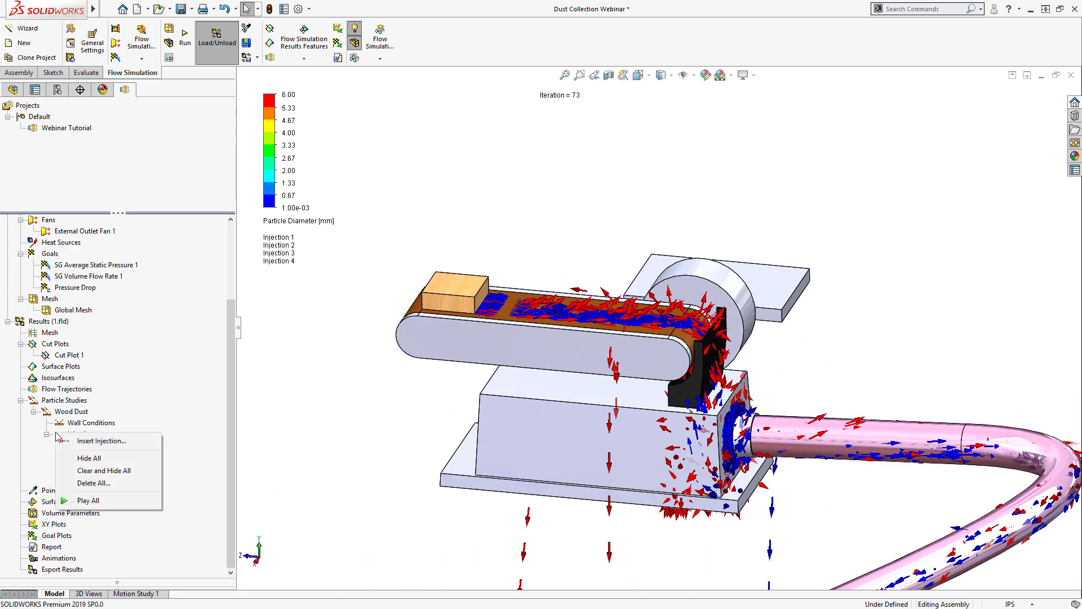
left_click(88, 500)
scroll(705, 361, "down", 5)
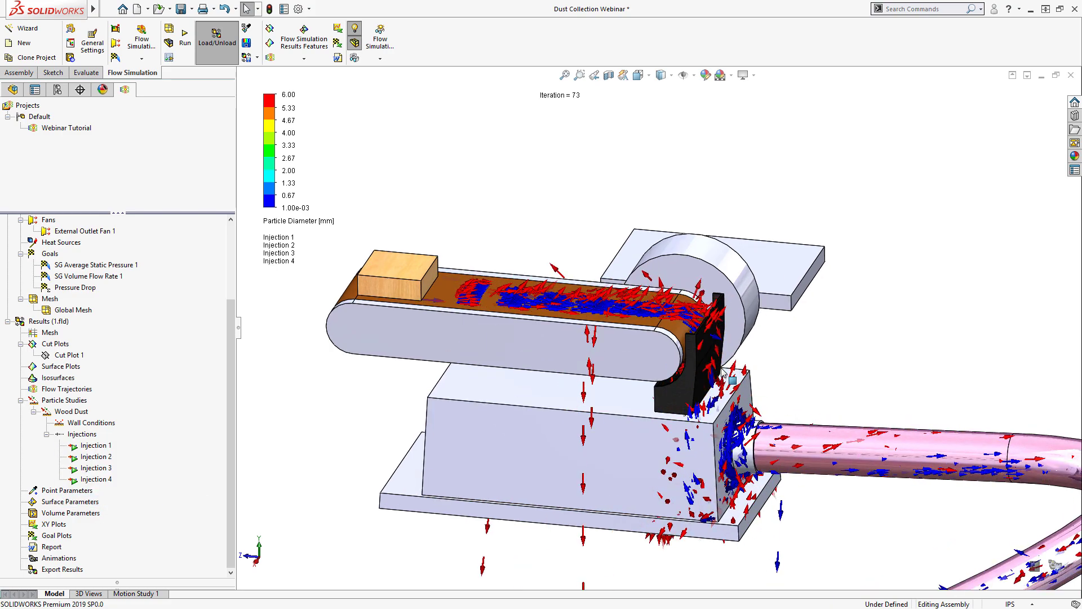
middle_click_drag(702, 355, 664, 383)
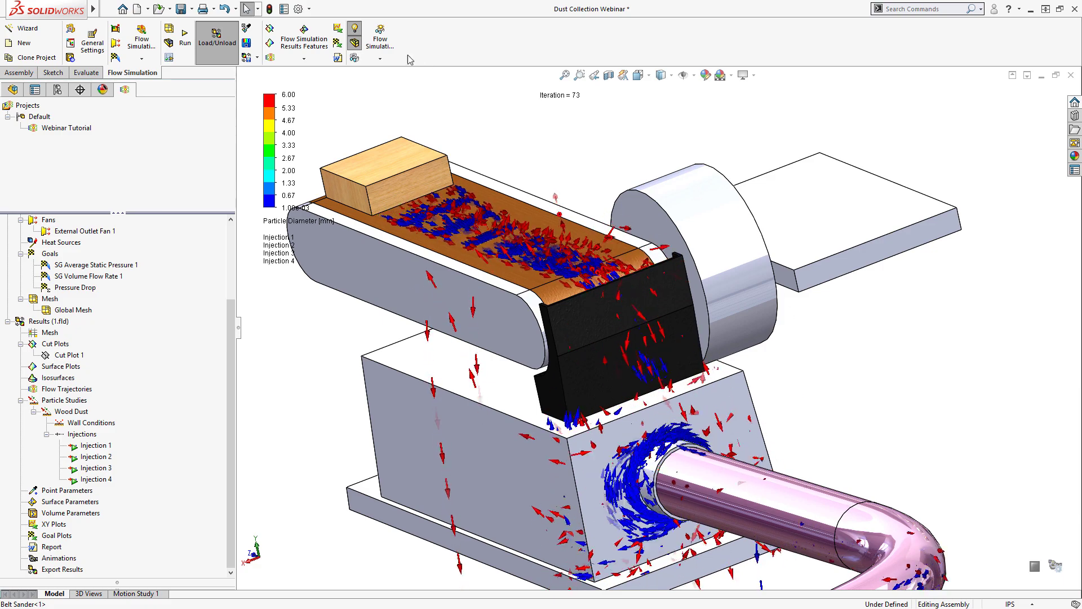
Hide the model geometry and view only the moving particles around the vacuum box and the hose.
left_click(355, 44)
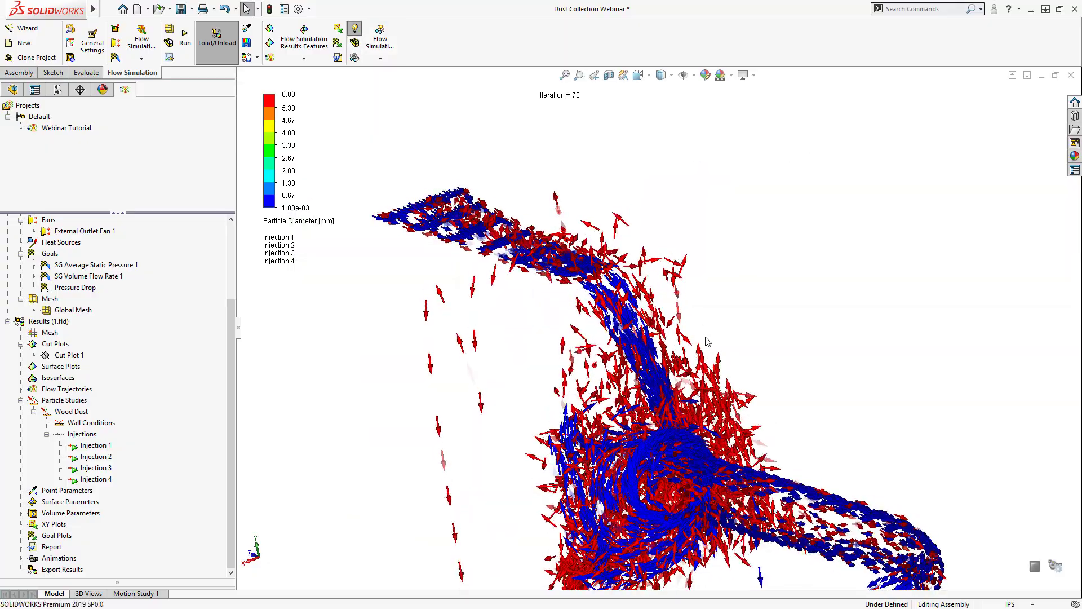
middle_click_drag(749, 265, 550, 470)
scroll(550, 470, "up", 3)
scroll(551, 473, "up", 3)
middle_click_drag(424, 339, 480, 333)
scroll(480, 333, "down", 4)
scroll(482, 335, "down", 6)
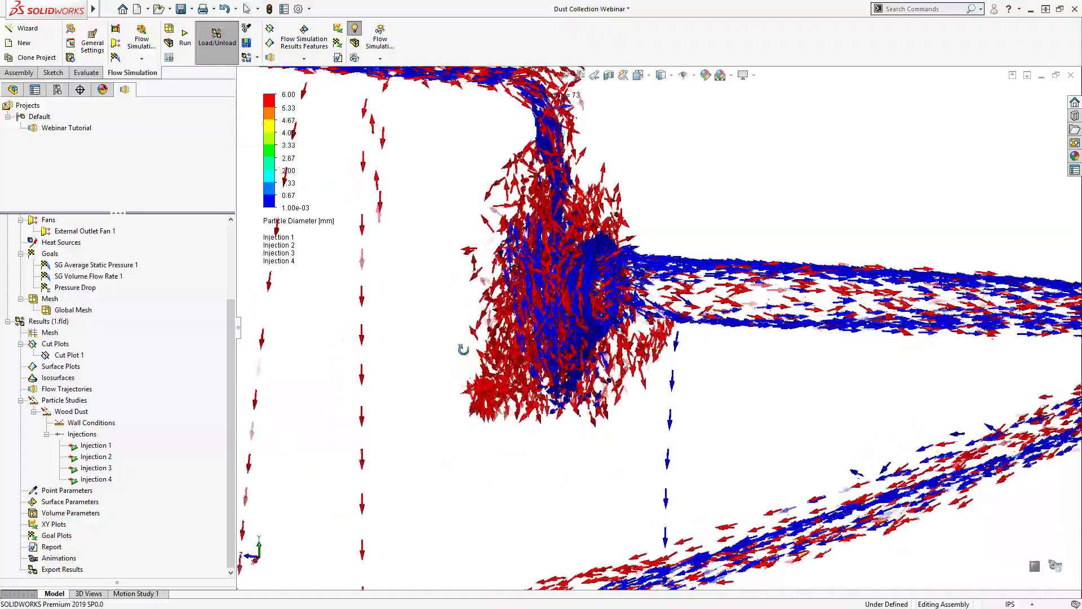
scroll(611, 301, "up", 4)
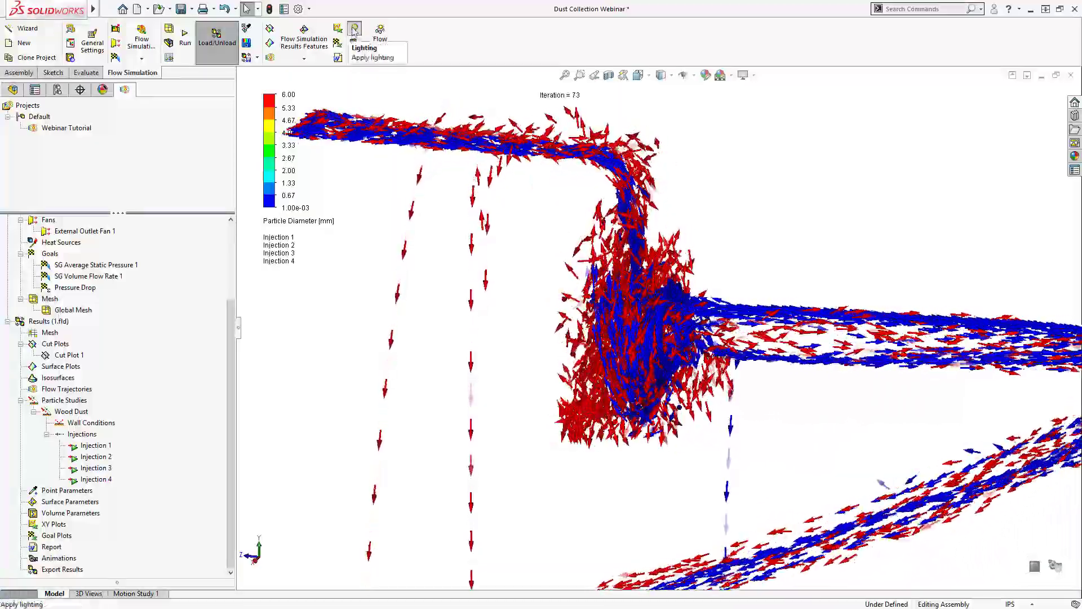
Set the model transparency to 0.50 and display the model geometry again.
left_click(354, 58)
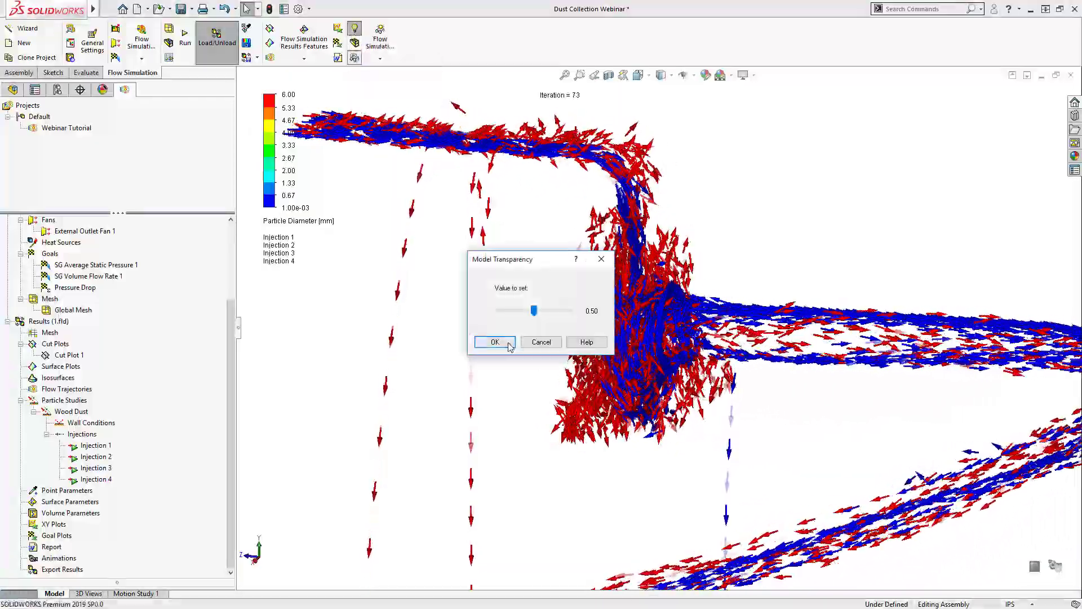
left_click(541, 342)
middle_click_drag(609, 208, 545, 266)
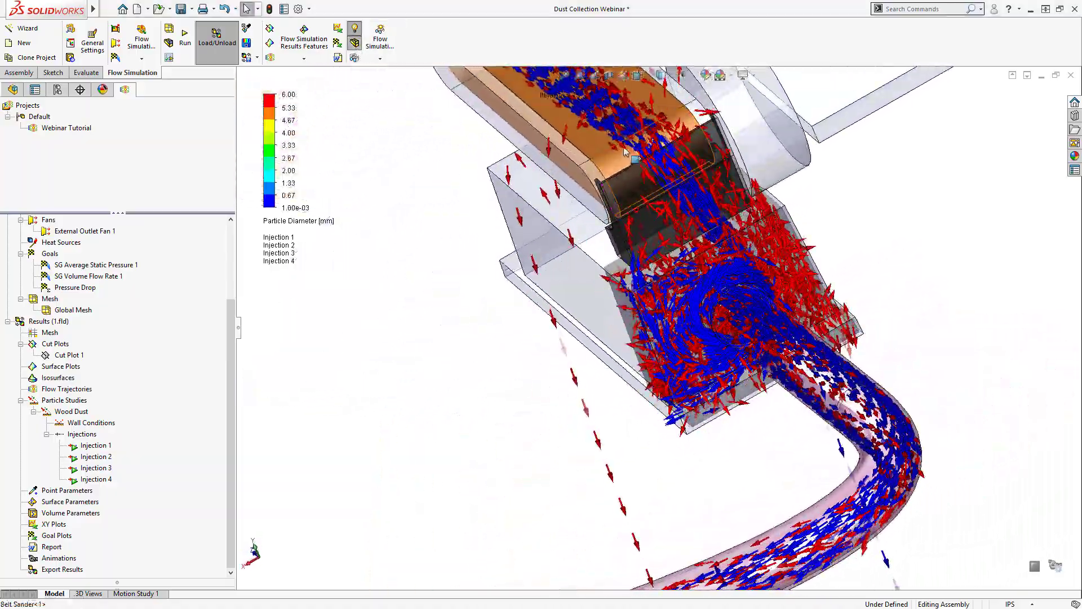
Examine the moving particles along the belt and at the dust scoop, and stop the playback of all injections.
middle_click_drag(625, 151, 686, 50)
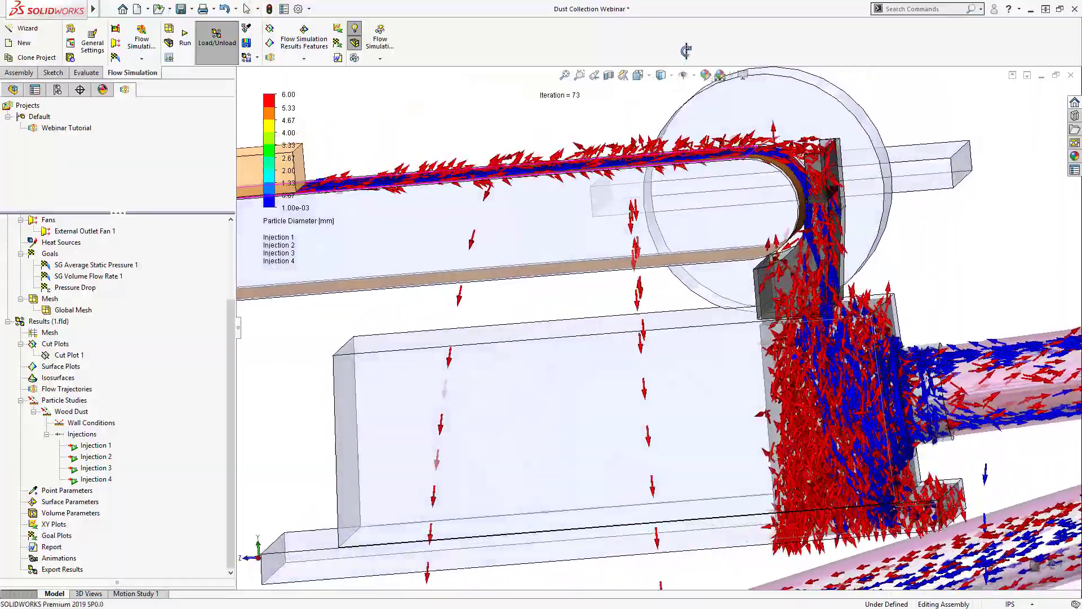
scroll(706, 107, "down", 5)
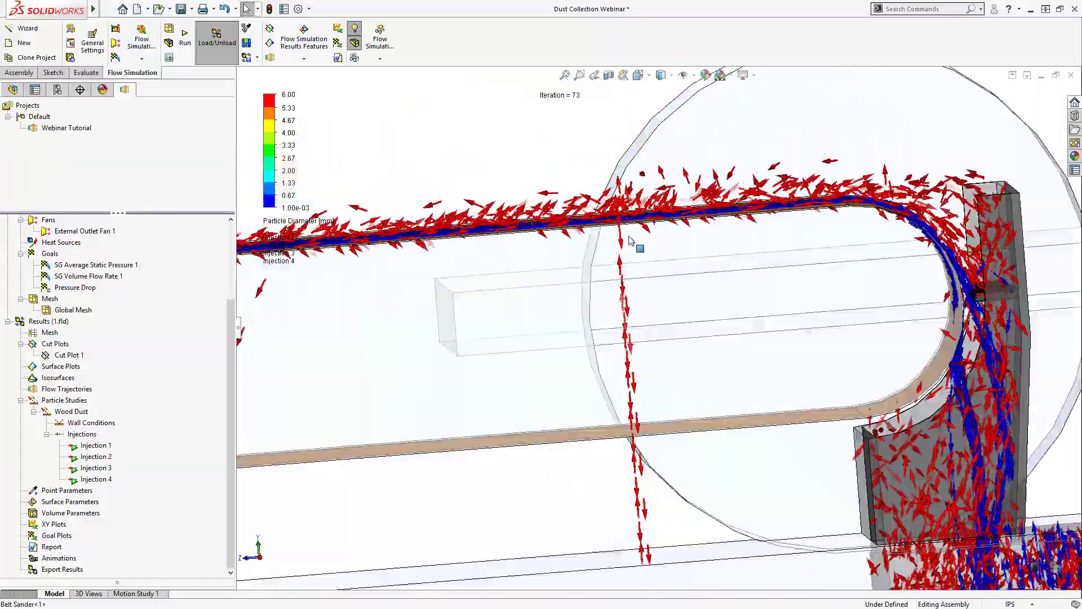
scroll(627, 248, "up", 5)
middle_click_drag(650, 319, 677, 434)
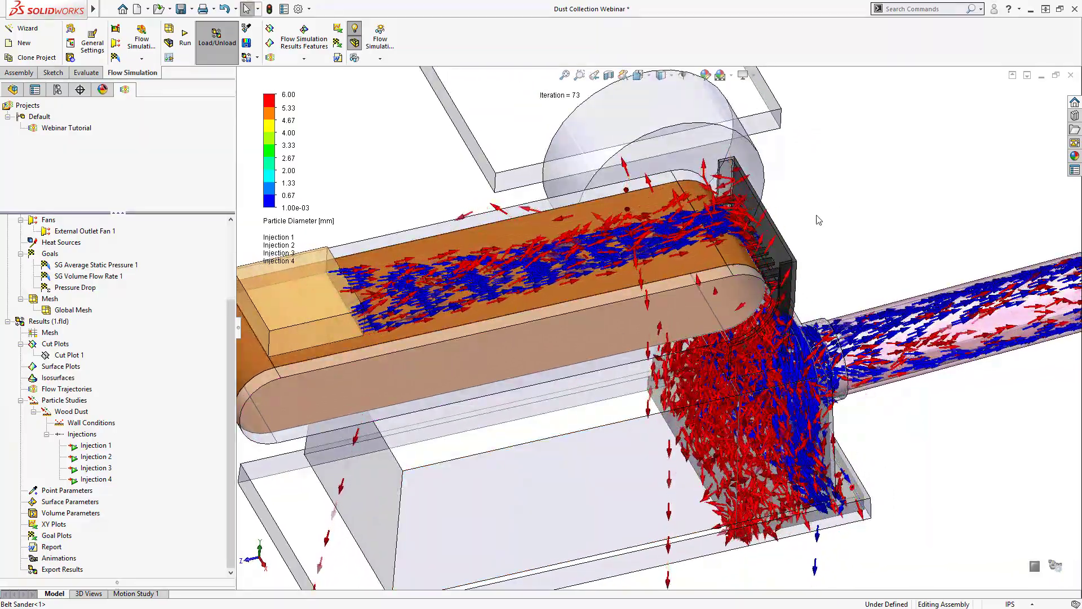
middle_click_drag(819, 220, 797, 148)
scroll(717, 161, "down", 3)
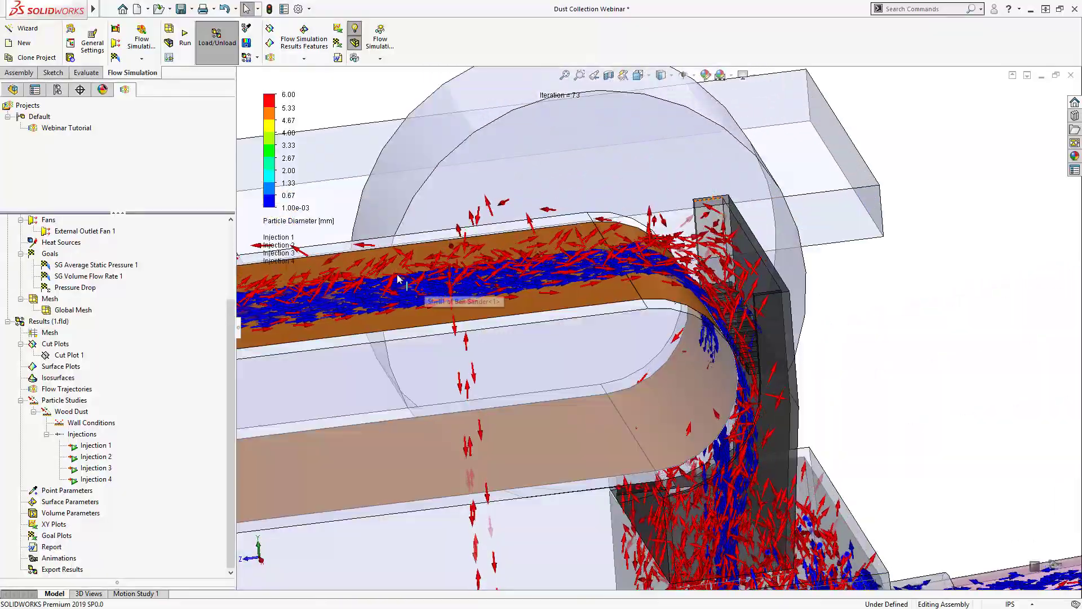
right_click(75, 434)
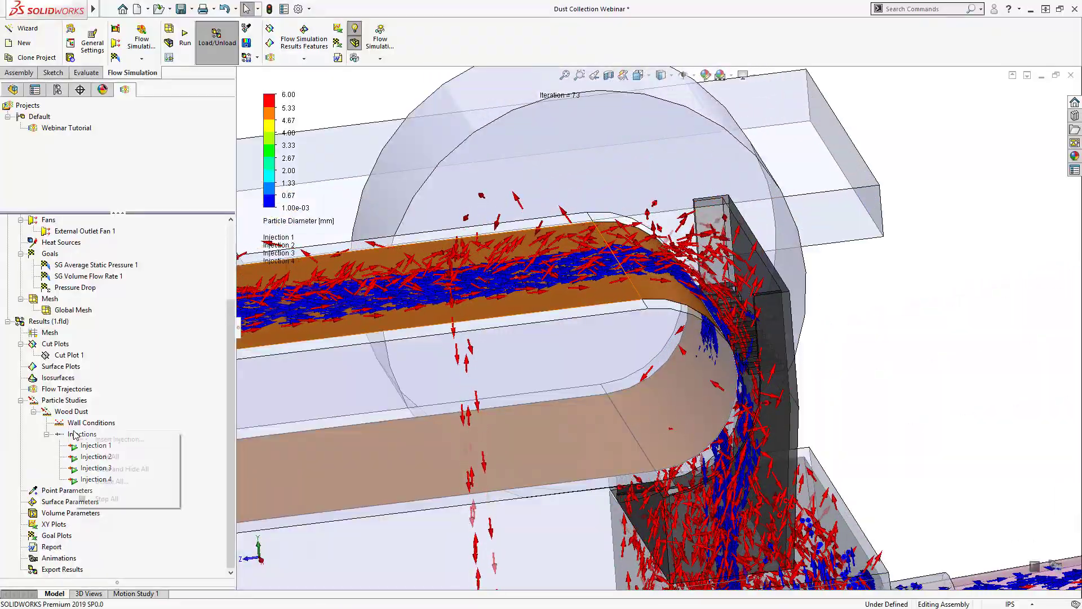
left_click(106, 498)
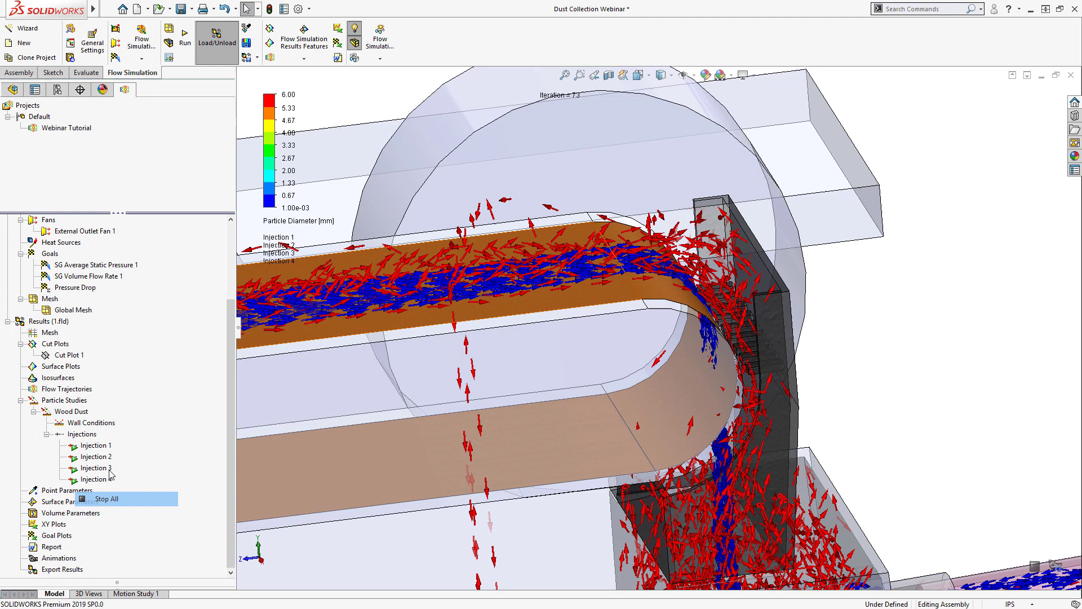
Display Injection 4 as spheres with a distance of 10 and view them at the end of the belt.
right_click(79, 445)
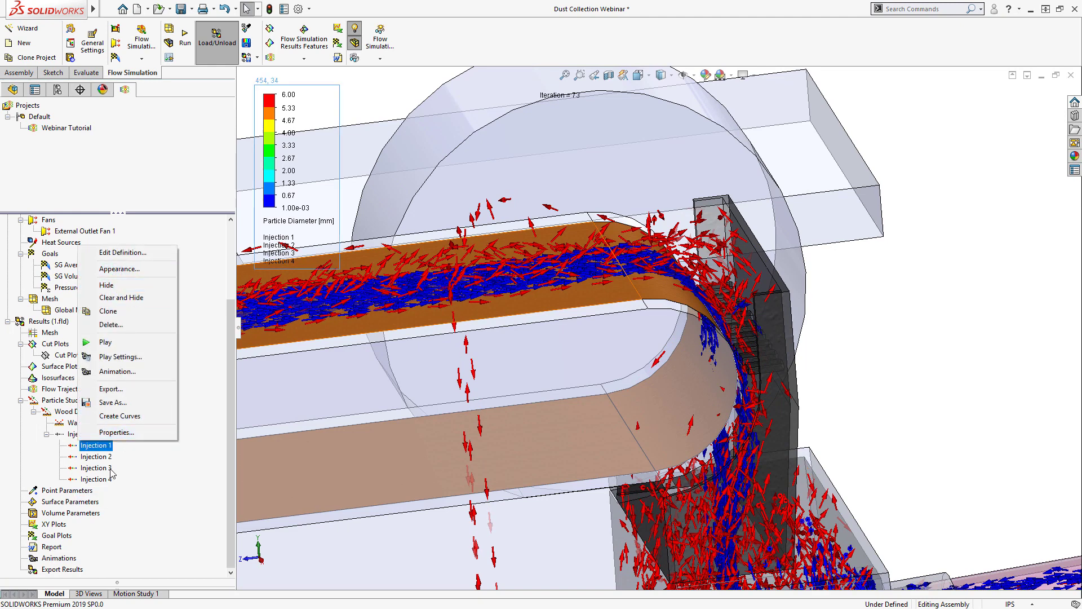
right_click(102, 479)
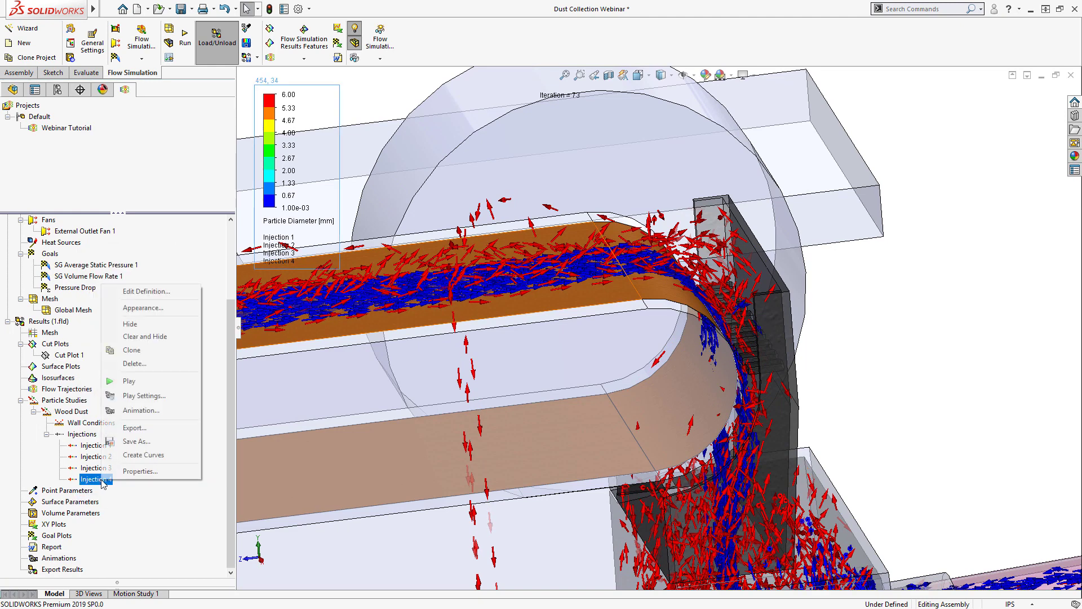
left_click(150, 309)
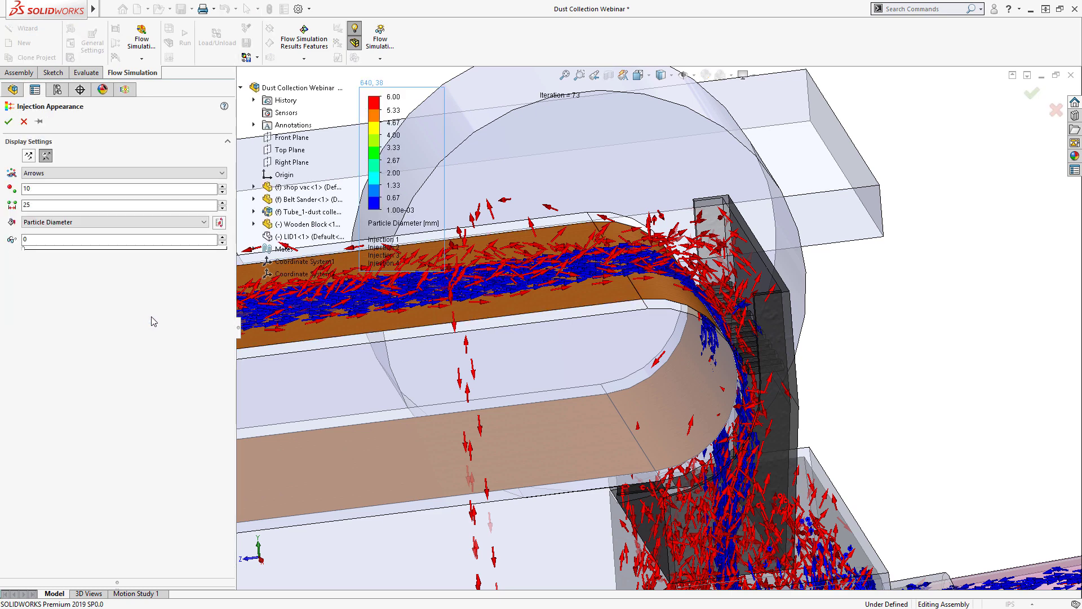
left_click(60, 175)
left_click(56, 191)
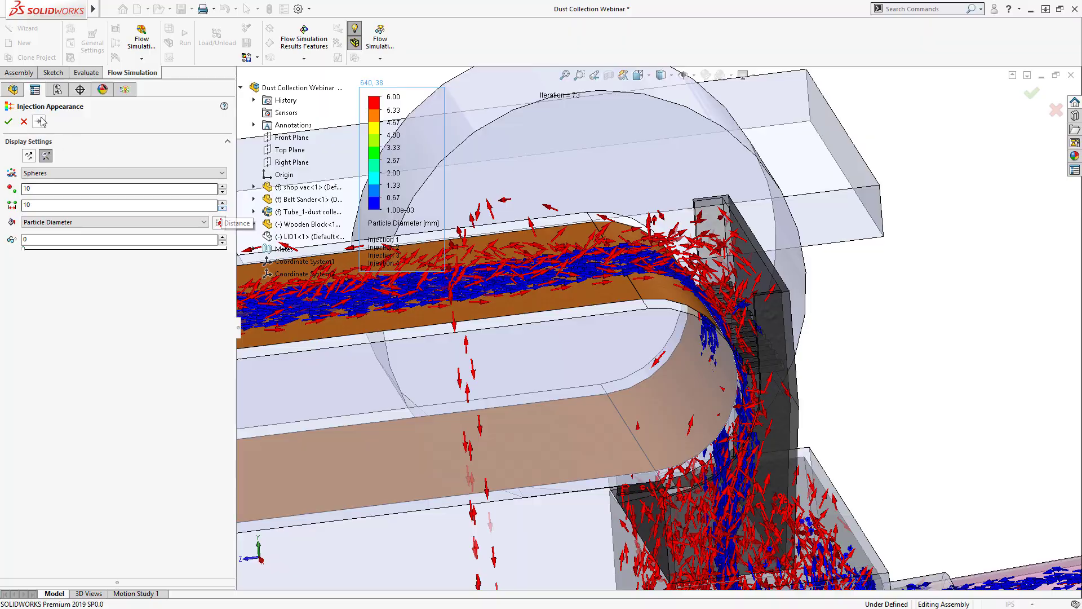
left_click(9, 120)
middle_click_drag(728, 312, 493, 310)
scroll(571, 173, "down", 1)
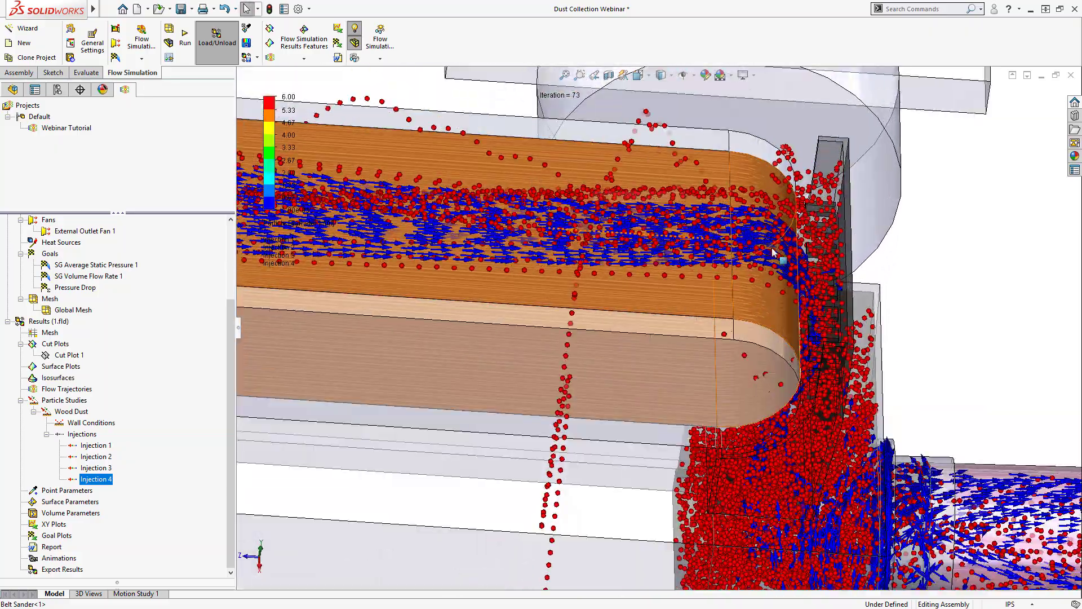
middle_click_drag(727, 220, 624, 255)
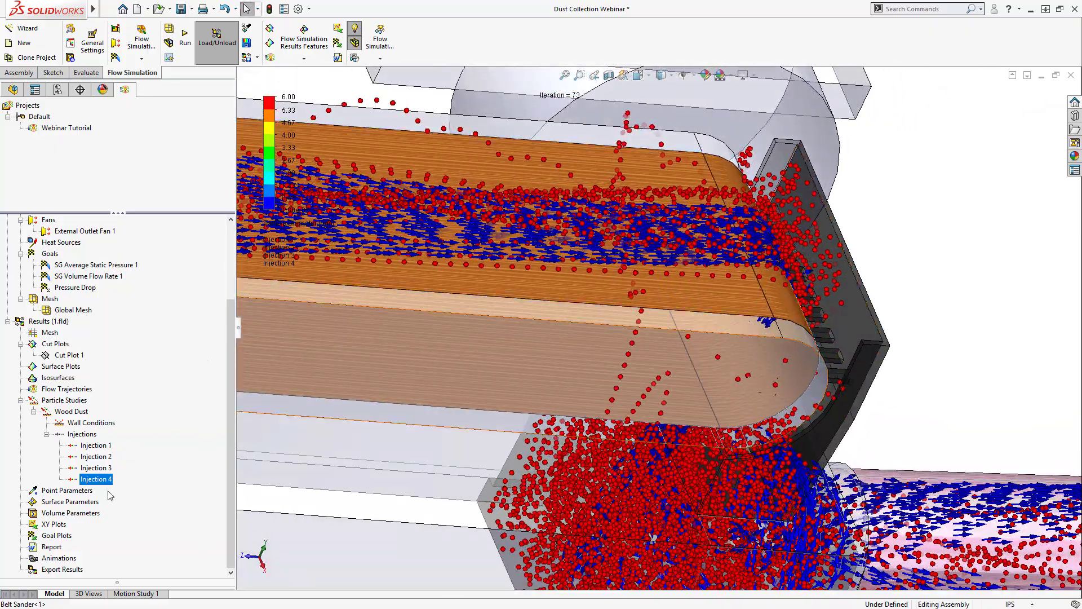
right_click(95, 481)
left_click(147, 302)
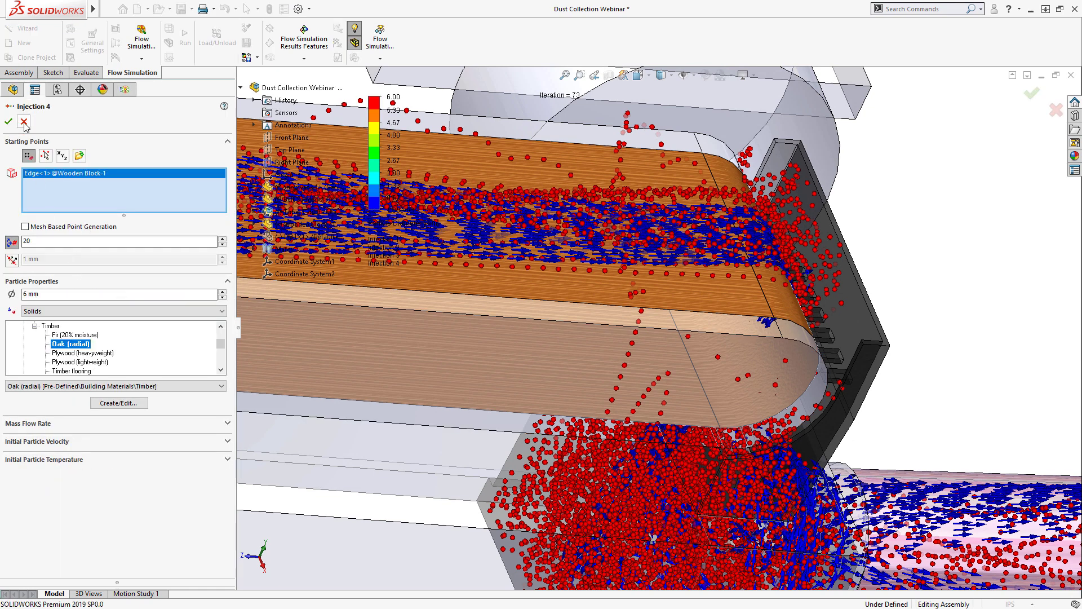
left_click(23, 123)
Switch the appearance of Injection 4 back to arrows.
right_click(89, 483)
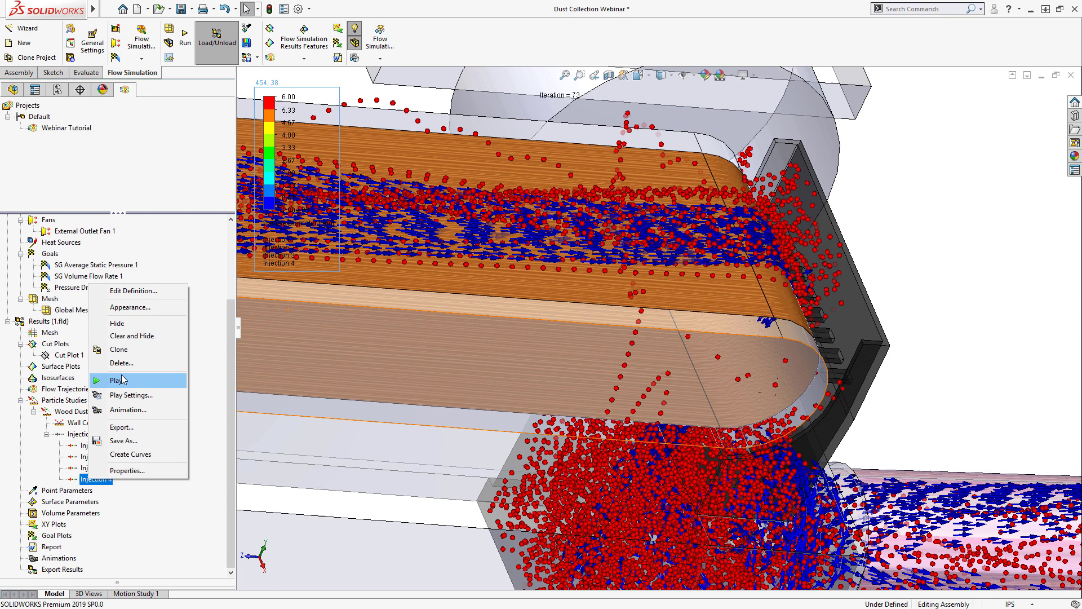
left_click(131, 309)
left_click(40, 174)
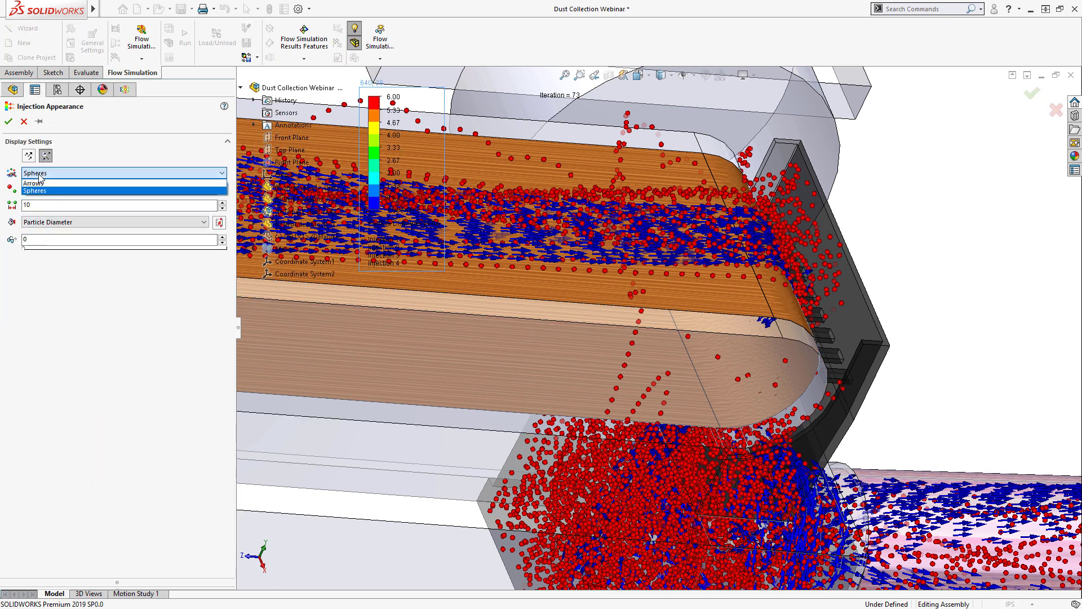
left_click(39, 183)
left_click(8, 121)
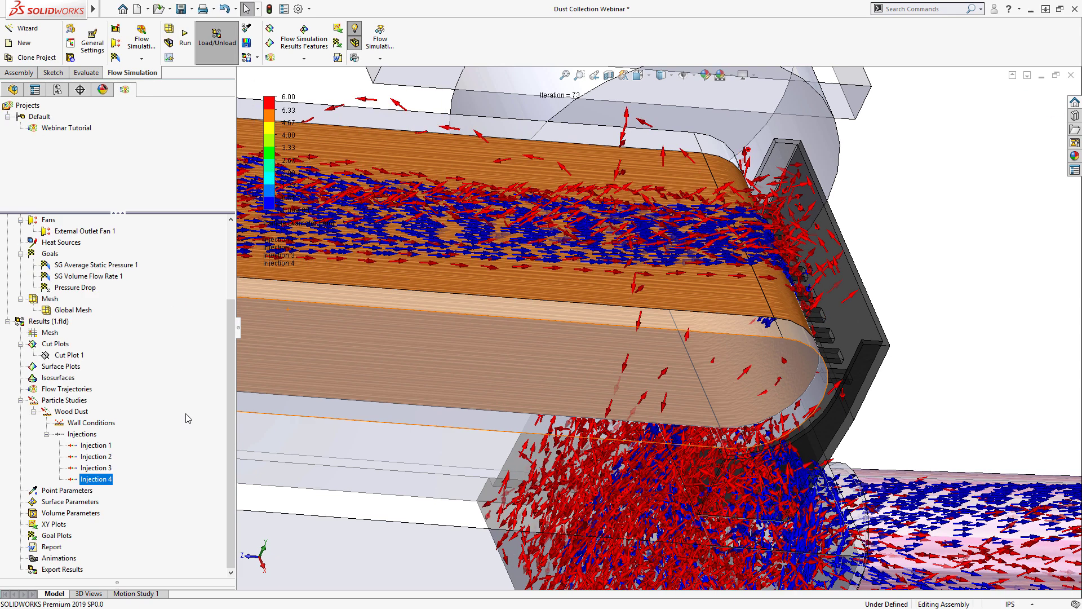
Hide the trajectories of Injection 3, Injection 2 and Injection 1 in the Wood Dust study, leaving only Injection 4 displayed.
right_click(100, 473)
left_click(135, 312)
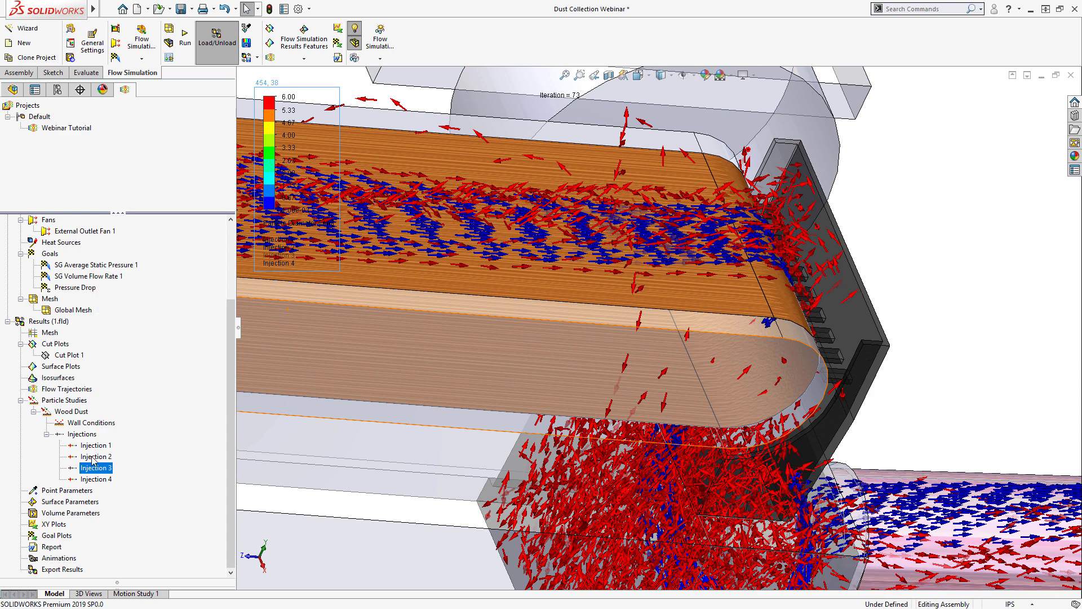
right_click(93, 459)
left_click(119, 305)
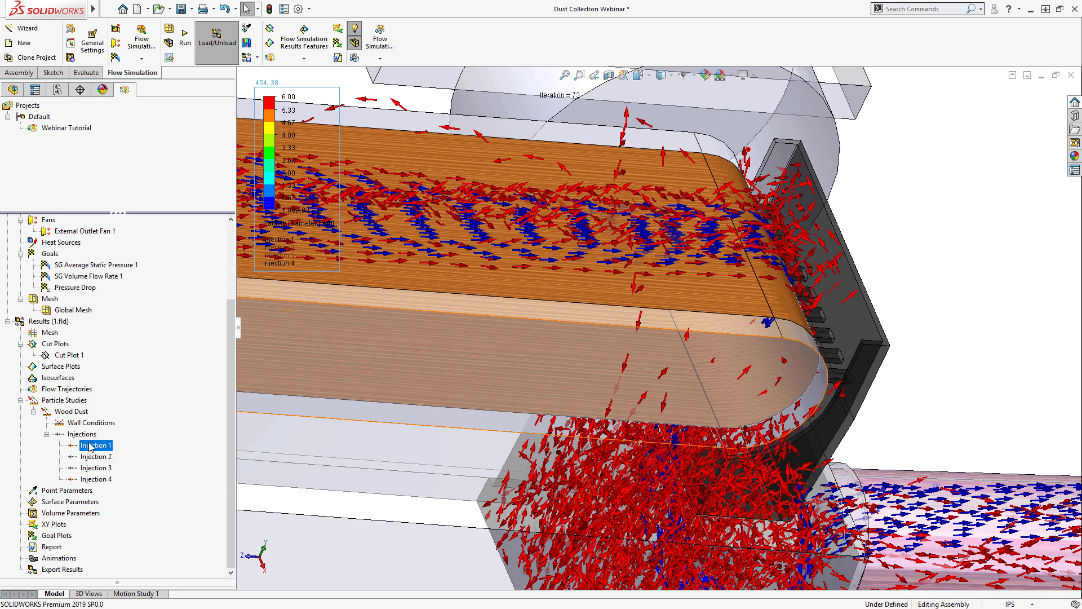
right_click(90, 447)
left_click(119, 287)
Play the particle animation of Injection 4 with the belt, scoop and hose in view.
middle_click_drag(581, 248, 642, 265)
scroll(611, 212, "up", 3)
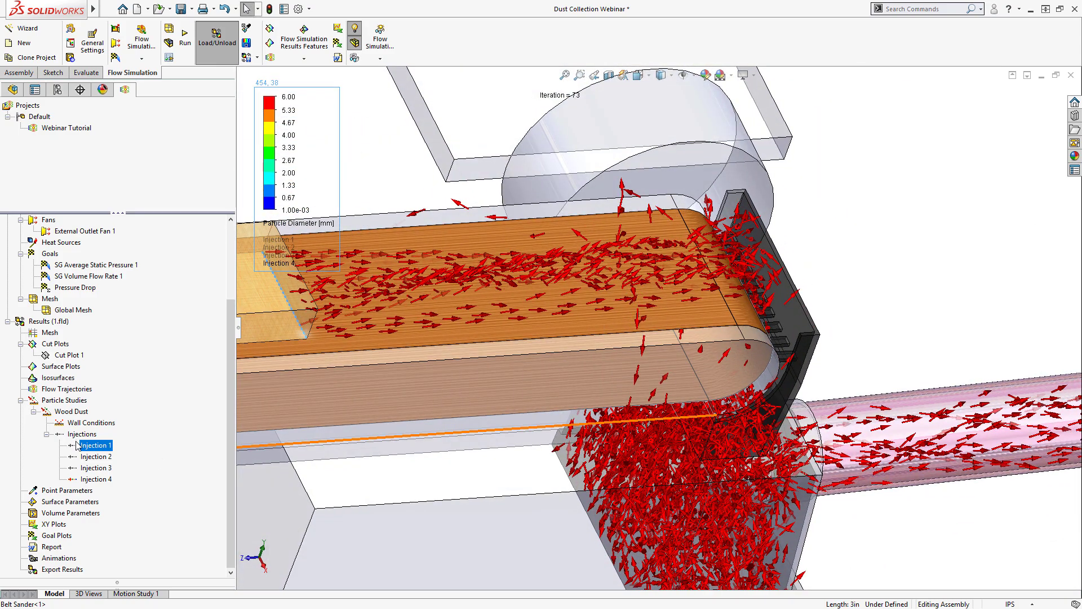
right_click(80, 480)
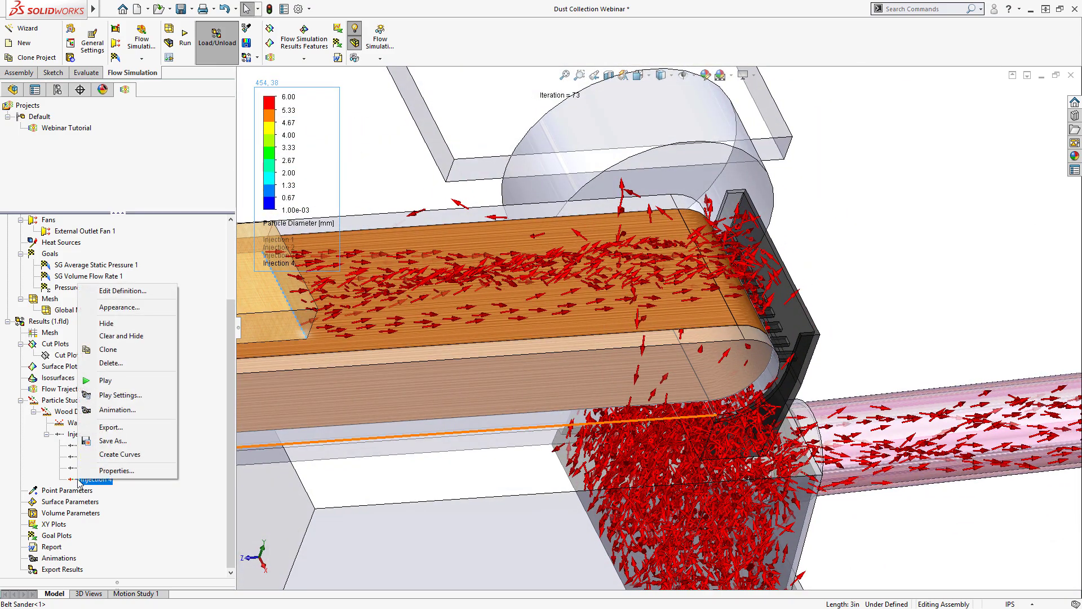
left_click(123, 383)
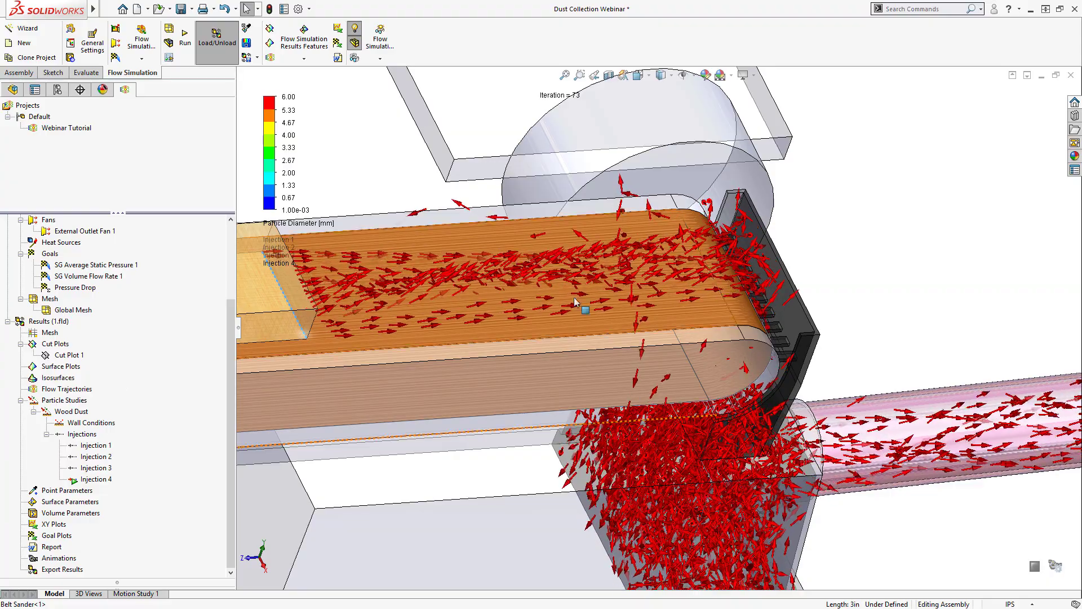
Examine the moving Injection 4 particles along the belt, around its curved end and at the dust scoop.
scroll(649, 293, "down", 3)
middle_click_drag(1039, 315, 976, 458)
scroll(976, 458, "up", 3)
scroll(976, 458, "down", 2)
middle_click_drag(906, 452, 899, 447)
scroll(899, 447, "up", 4)
scroll(699, 508, "down", 3)
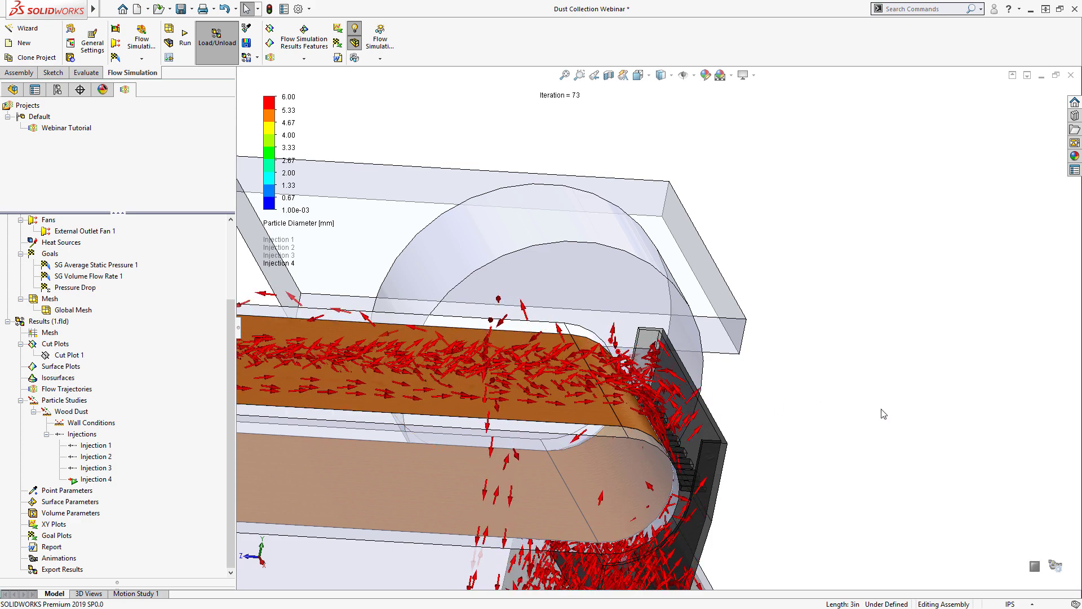
middle_click_drag(462, 420, 393, 408)
scroll(392, 408, "down", 4)
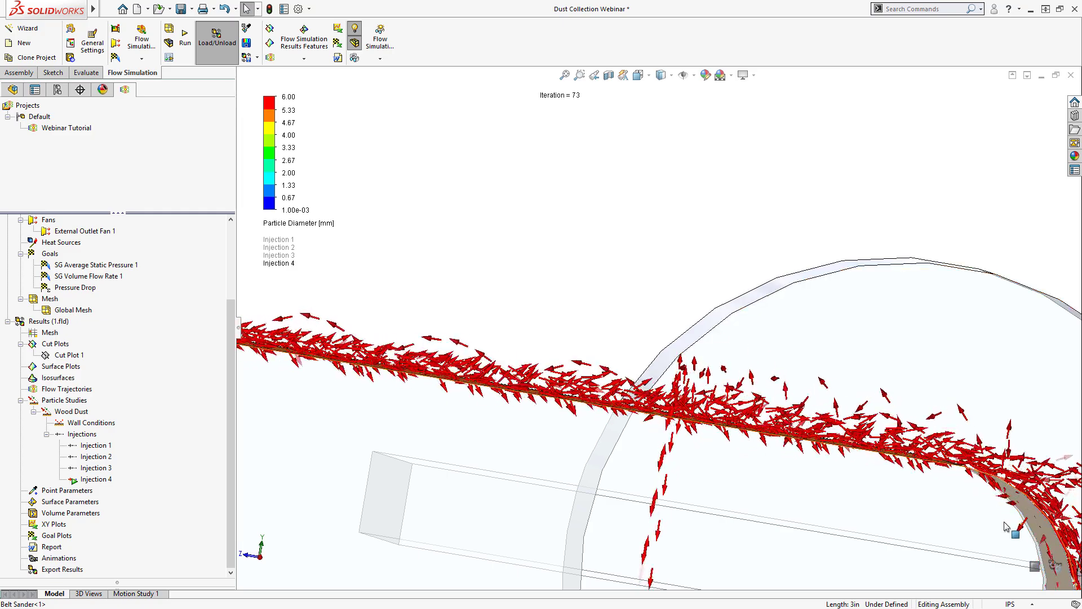
scroll(1014, 476, "down", 3)
middle_click_drag(1015, 474, 1016, 503)
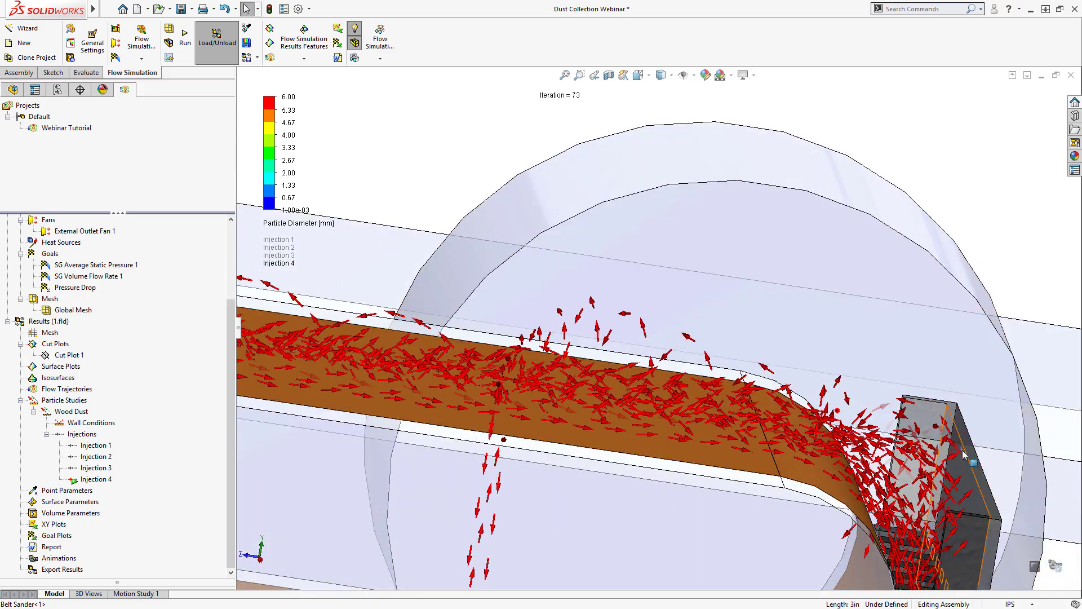
middle_click_drag(1073, 411, 851, 504)
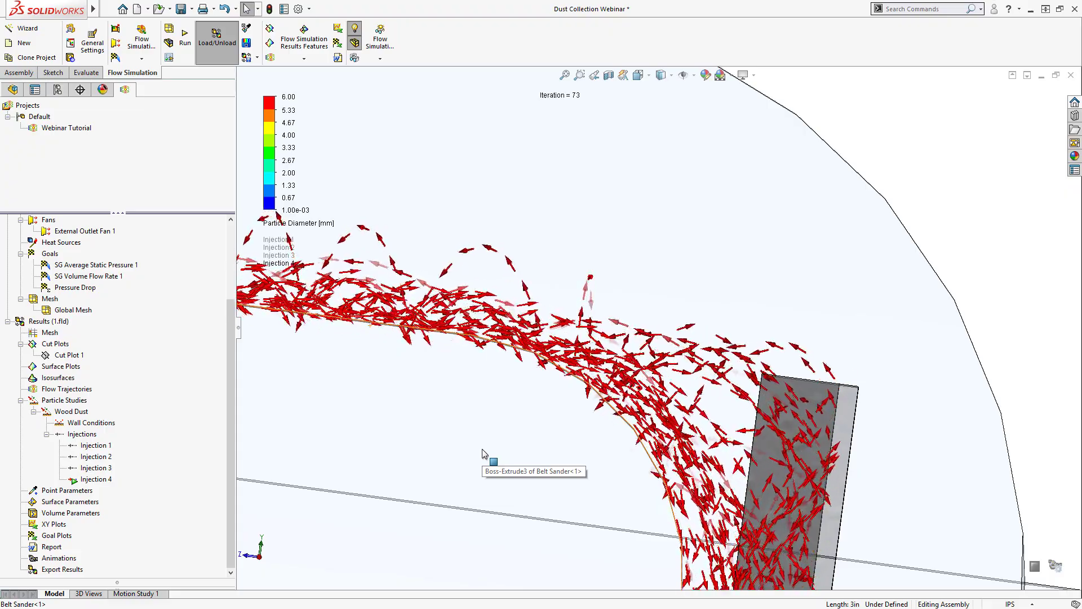
Hide Injection 4 and show the trajectories of Injection 3 instead.
right_click(96, 479)
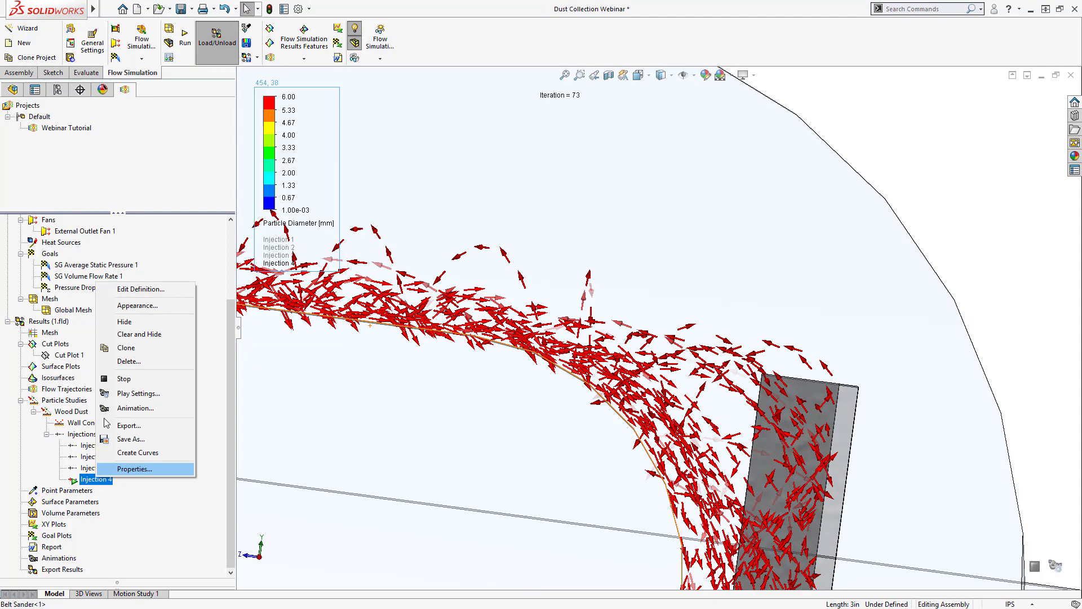
left_click(113, 321)
right_click(94, 469)
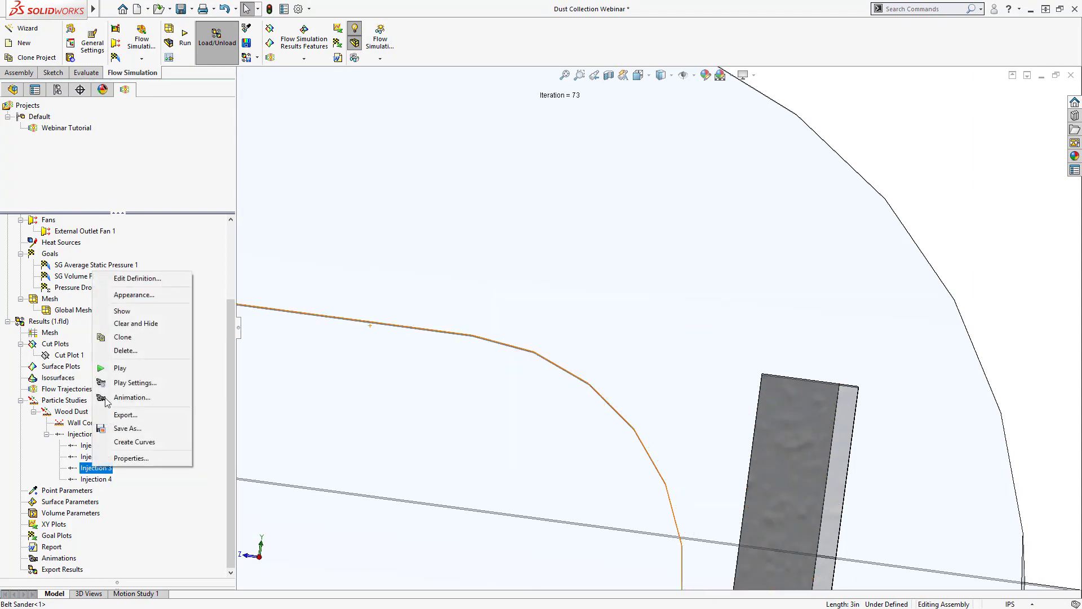
left_click(116, 312)
Examine the Injection 3 trajectories from the belt through the scoop and collection box into the hose from several angles.
scroll(499, 465, "up", 5)
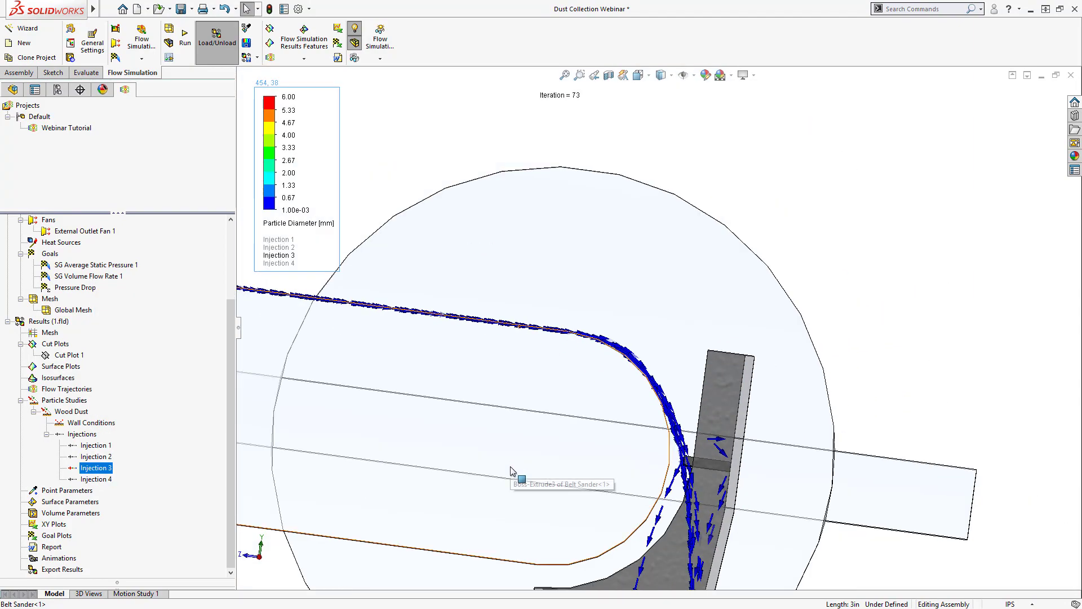
scroll(512, 474, "up", 6)
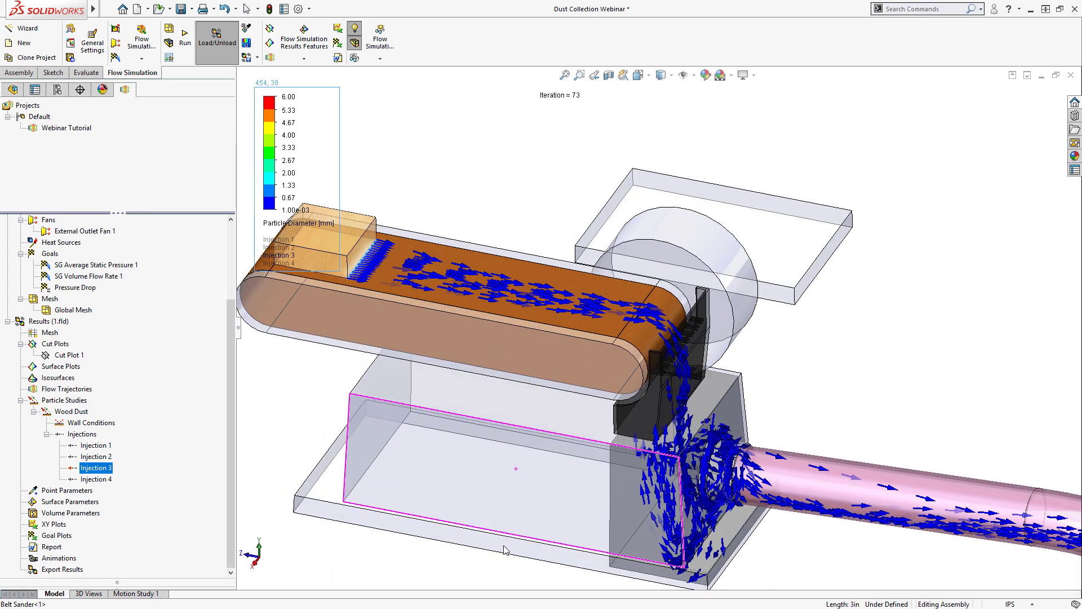
scroll(704, 389, "down", 5)
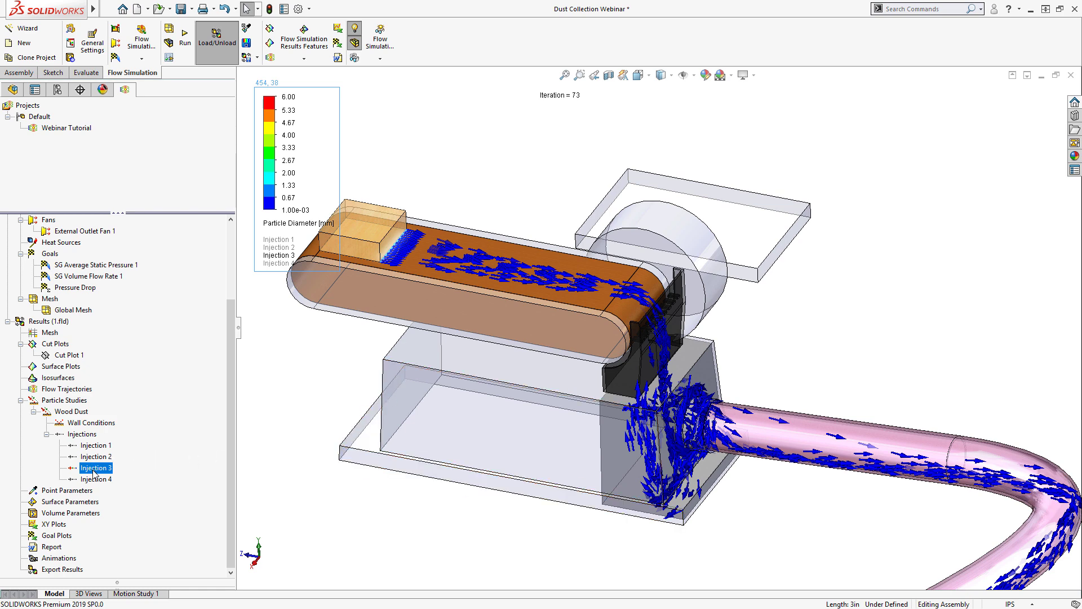
middle_click_drag(549, 469, 458, 464)
scroll(676, 507, "down", 2)
middle_click_drag(677, 496, 680, 532)
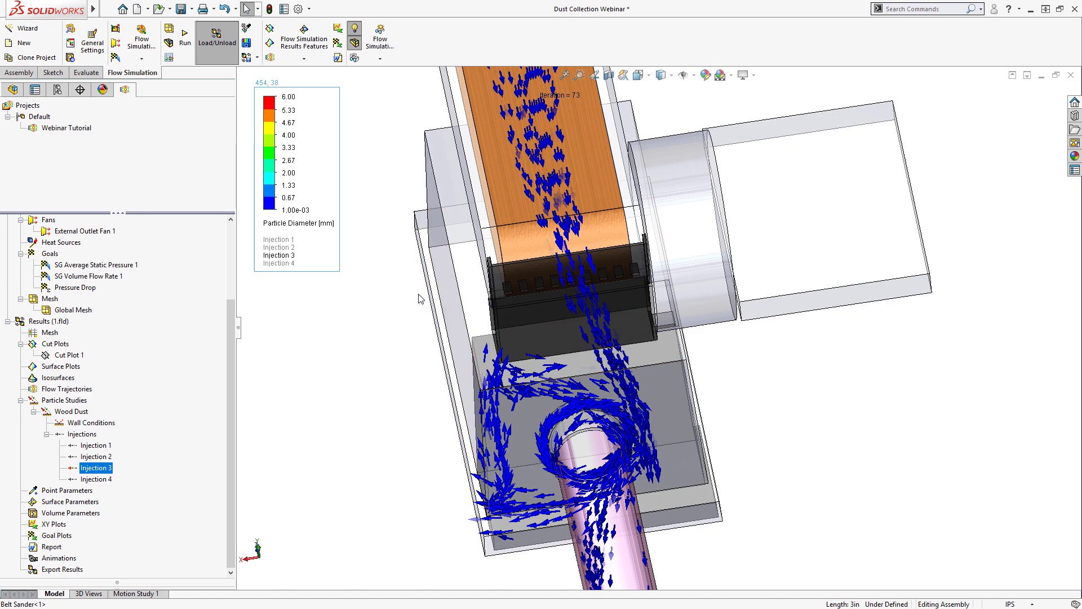
middle_click_drag(412, 316, 507, 316)
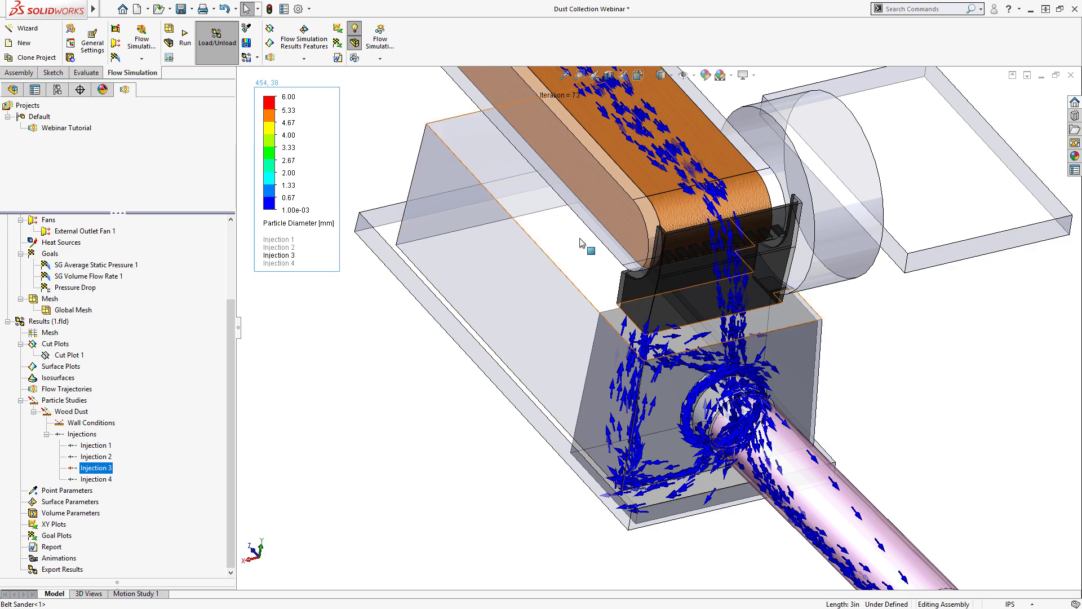
middle_click_drag(729, 311, 681, 288)
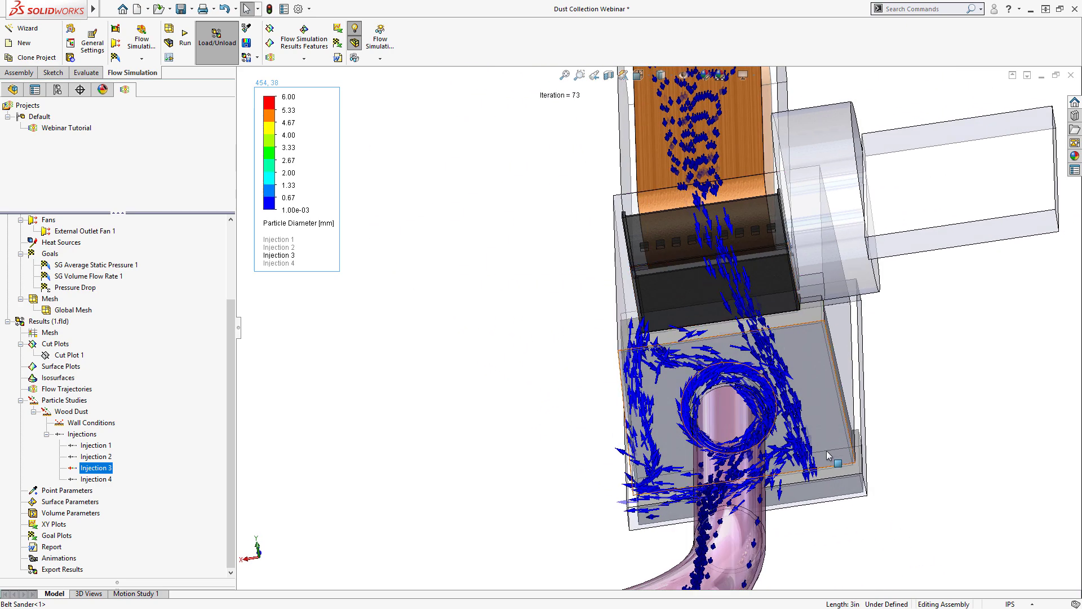
middle_click_drag(759, 320, 574, 424)
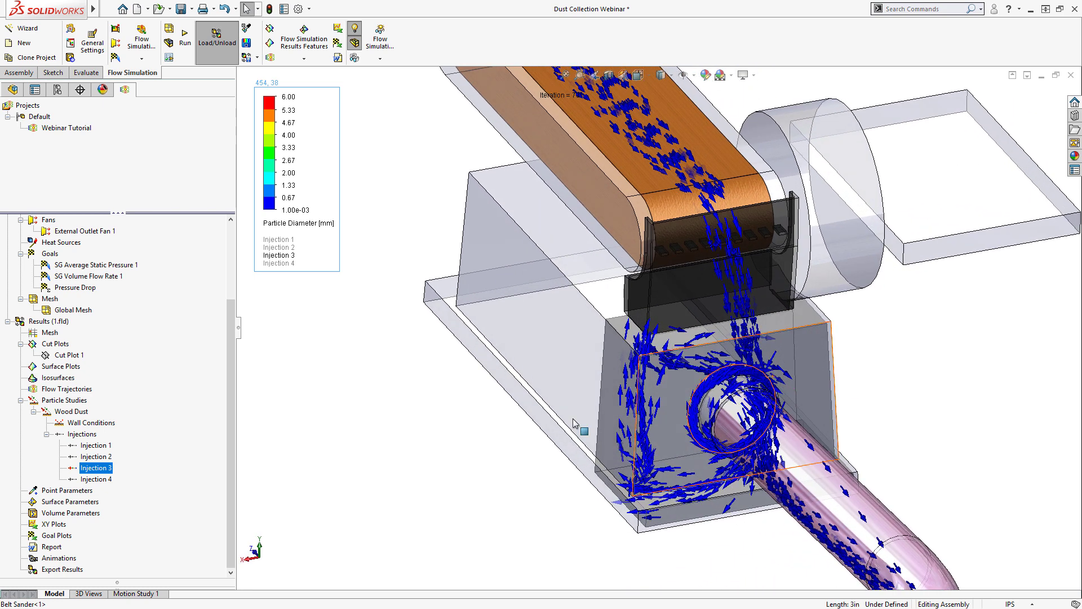
Hide Injection 3 and show the trajectories of Injection 2 around the collection box and hose inlet.
right_click(122, 472)
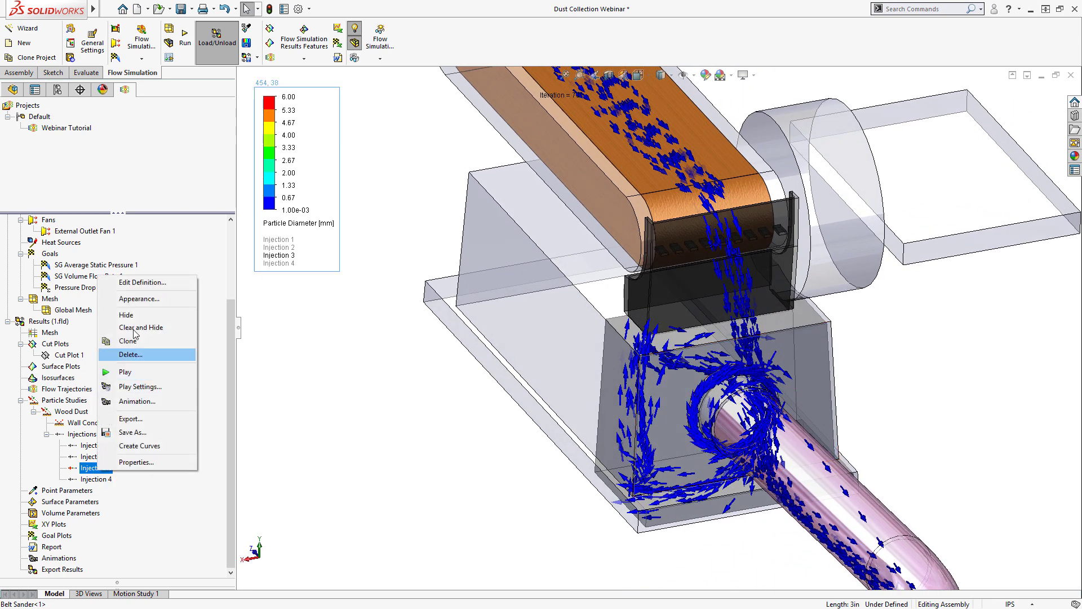
left_click(126, 315)
right_click(99, 459)
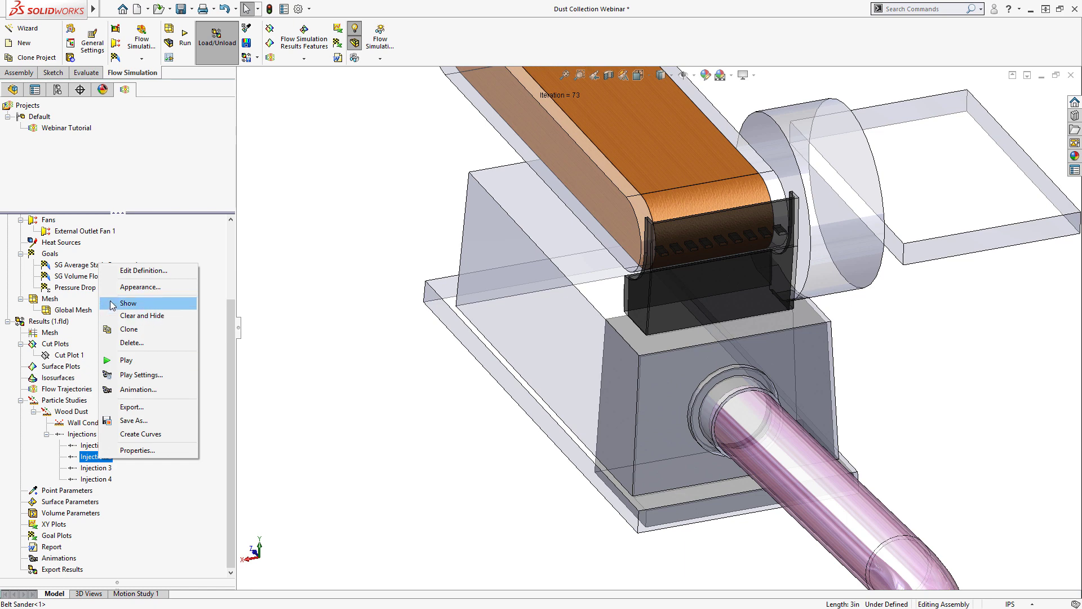
left_click(128, 303)
mouse_move(465, 405)
middle_mouse_down()
mouse_move(459, 377)
mouse_move(471, 415)
middle_mouse_up()
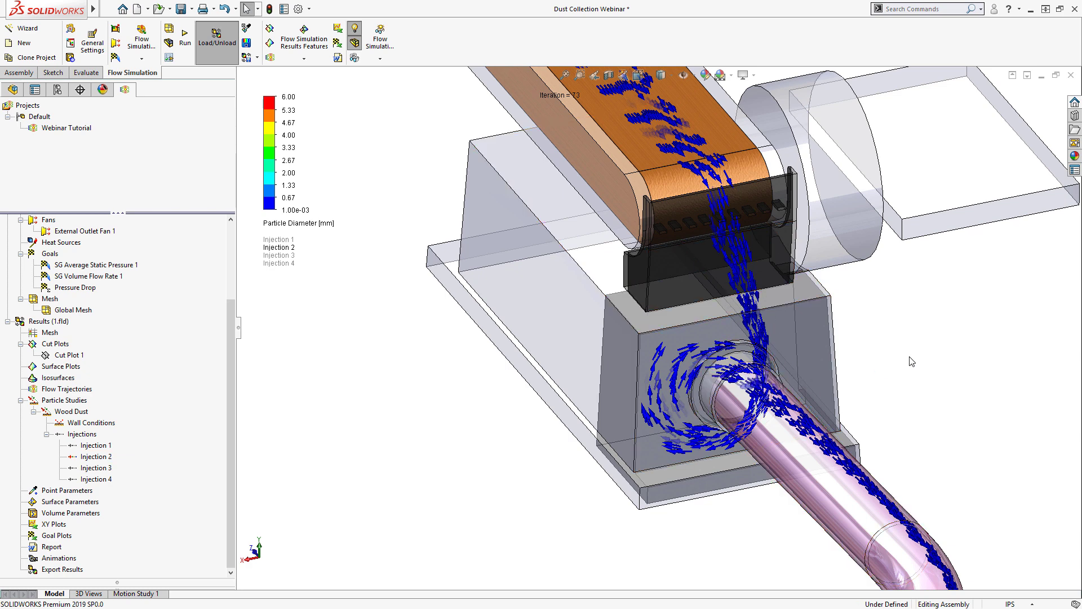
Hide Injection 2 and show the trajectories of Injection 1 over the whole belt sander and hose.
right_click(105, 455)
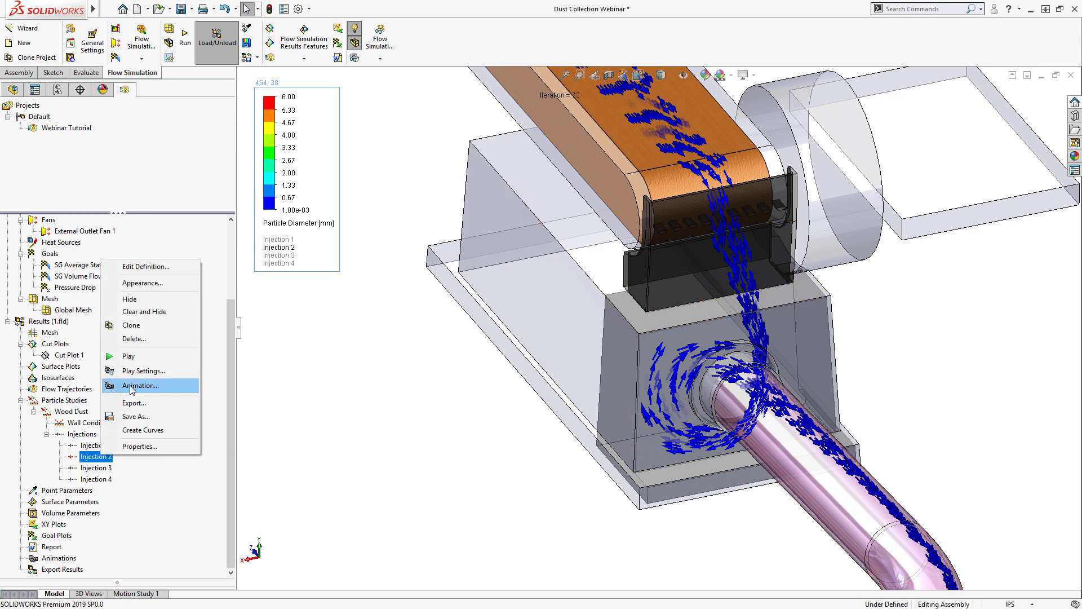
left_click(129, 300)
right_click(103, 446)
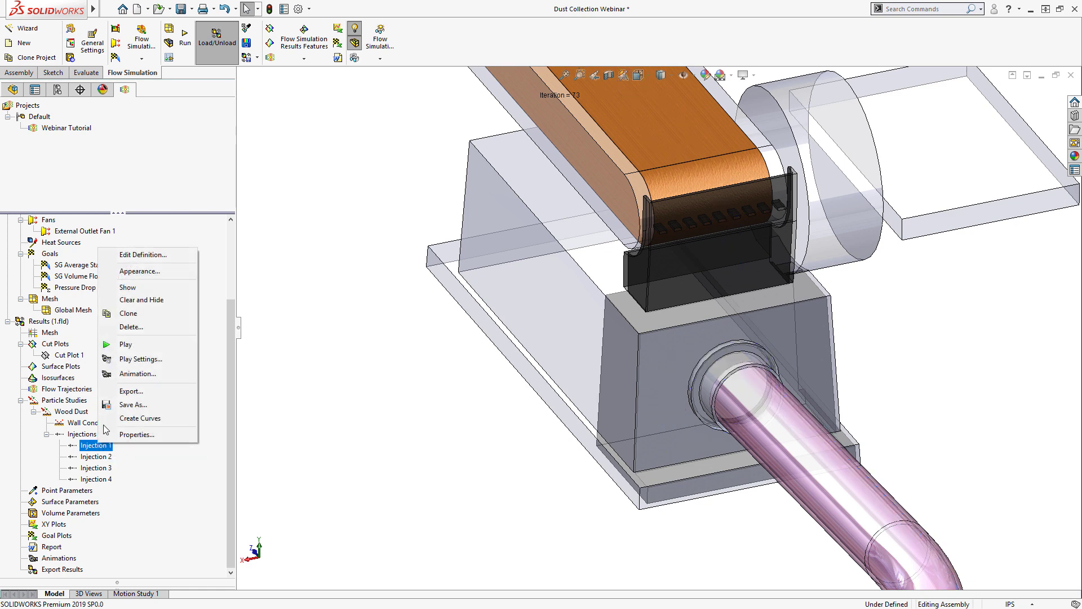
left_click(128, 288)
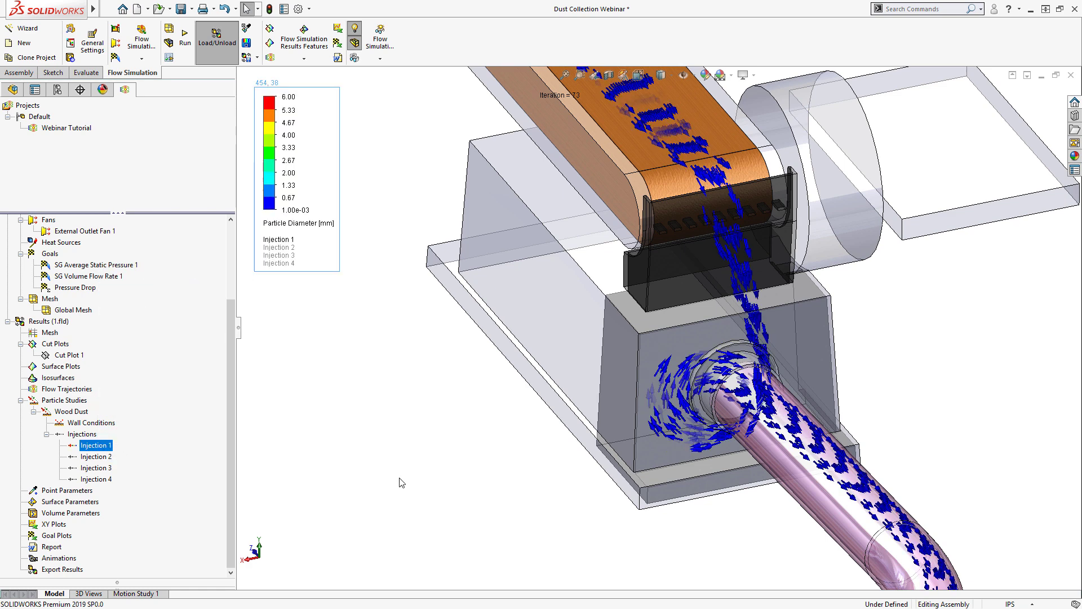
middle_click_drag(384, 462, 379, 449)
scroll(407, 450, "up", 2)
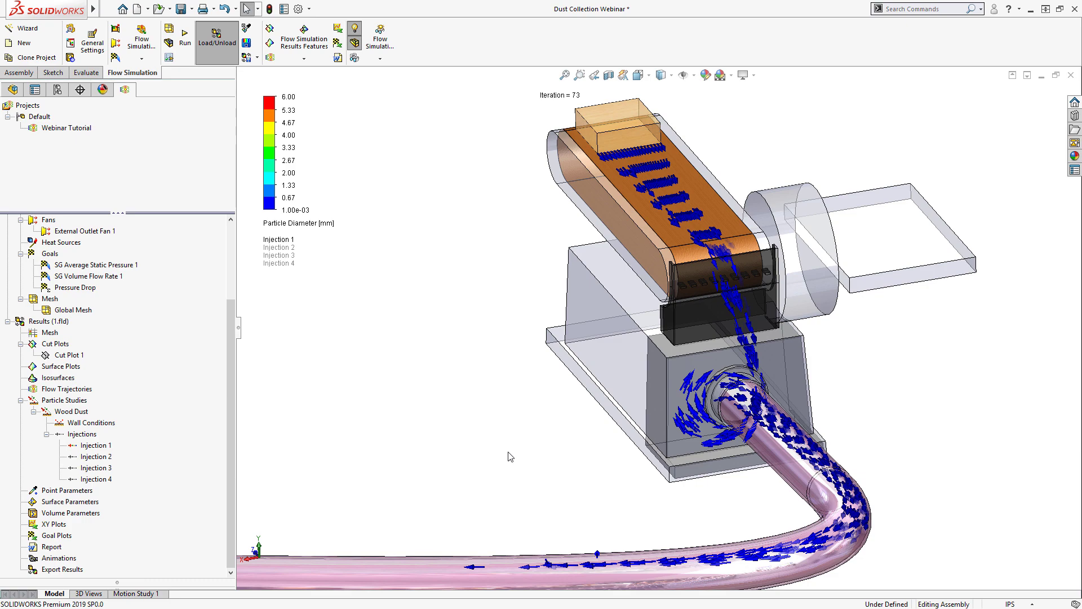
middle_click_drag(510, 457, 804, 476)
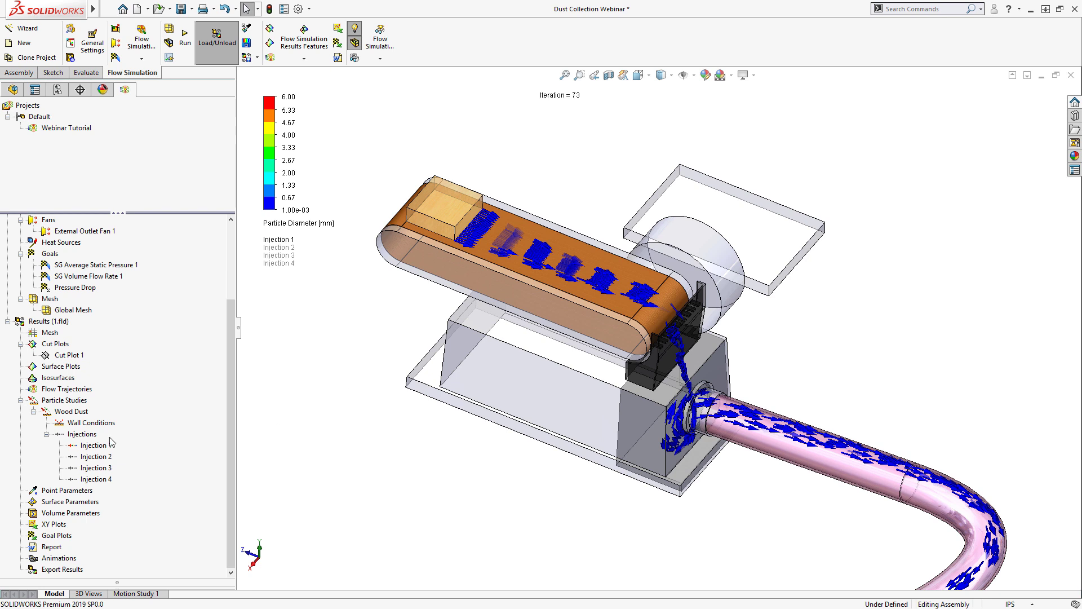
Open the statistics of the Wood Dust study and review the length, residence time and fate of the Injection 1 trajectories.
right_click(66, 415)
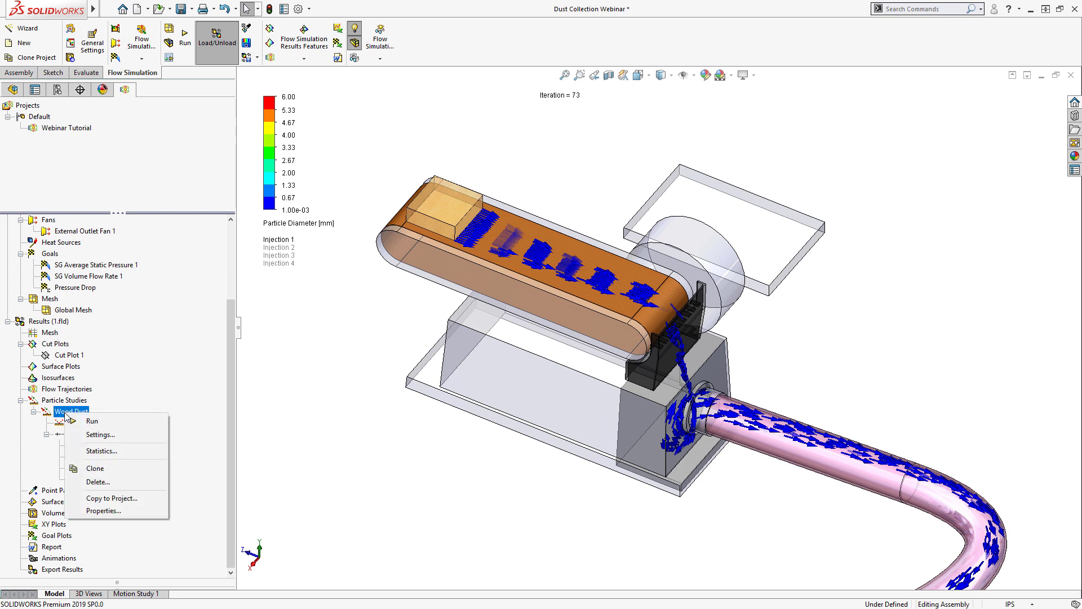
left_click(90, 451)
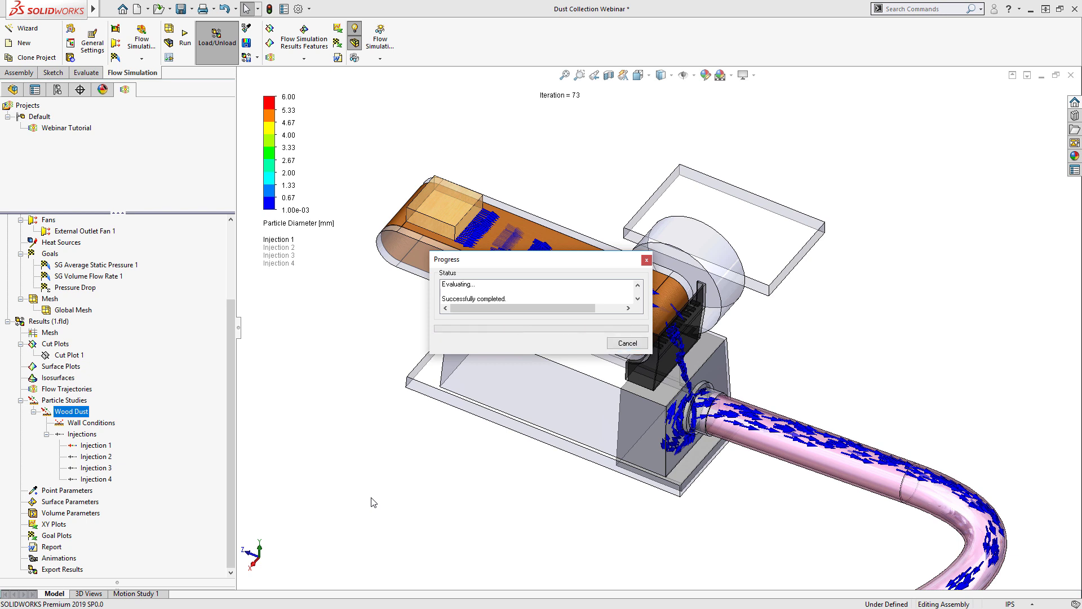
left_click(6, 488)
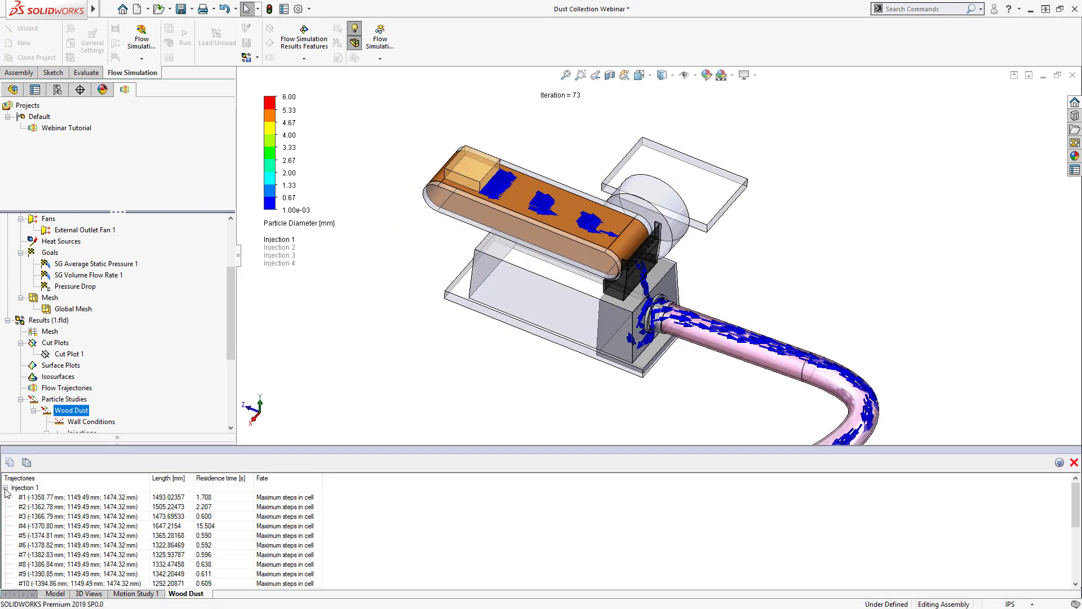
scroll(386, 550, "down", 3)
scroll(386, 549, "up", 2)
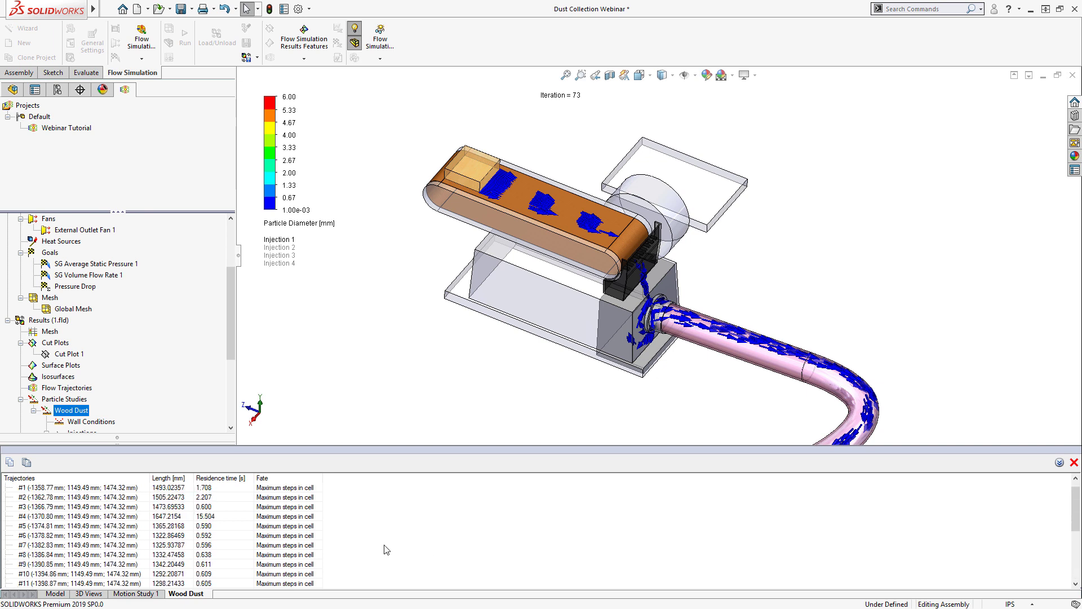
scroll(387, 550, "up", 1)
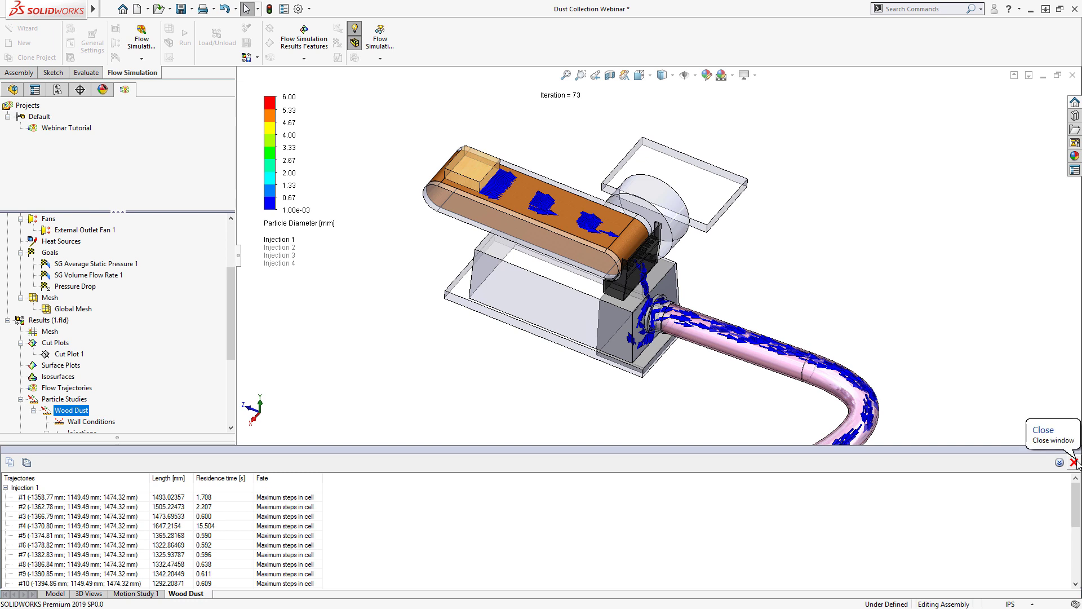
Inspect where the Injection 1 trajectories end inside the hose and close the Wood Dust statistics.
scroll(846, 442, "up", 5)
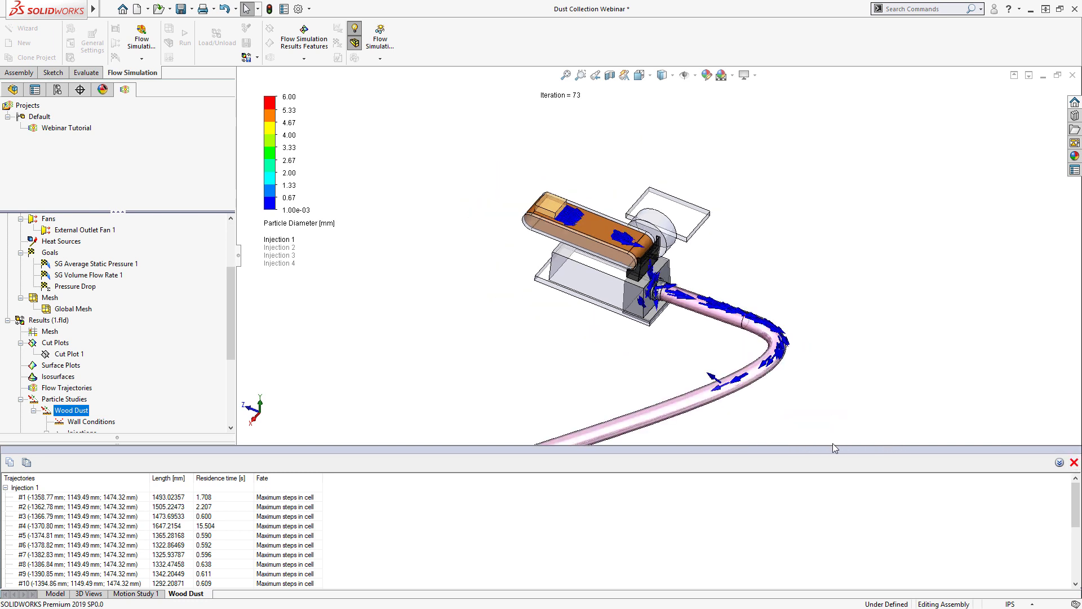
scroll(689, 305, "down", 8)
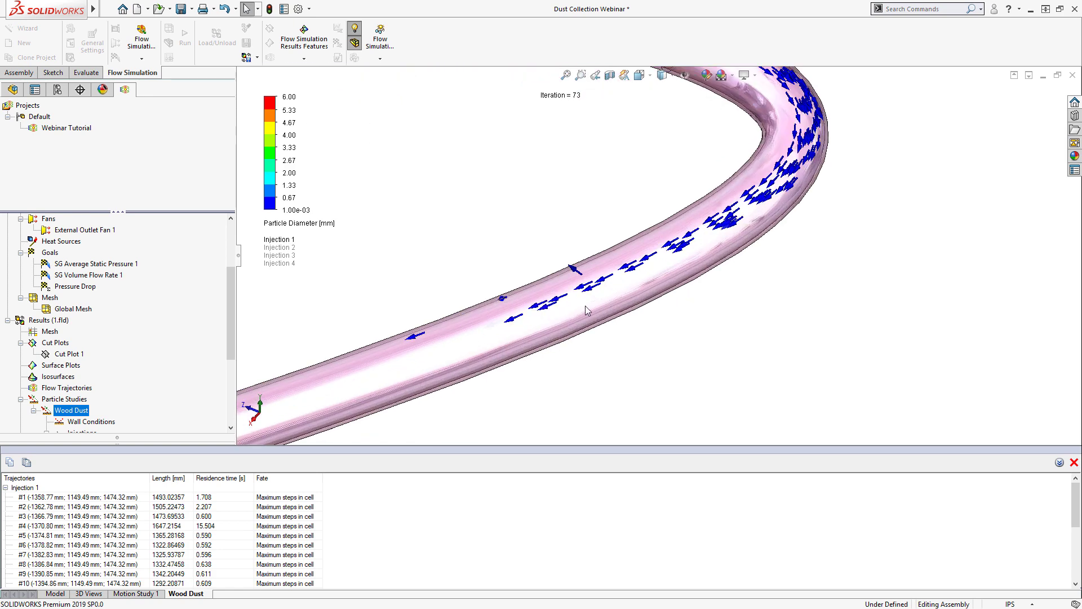
scroll(601, 348, "up", 4)
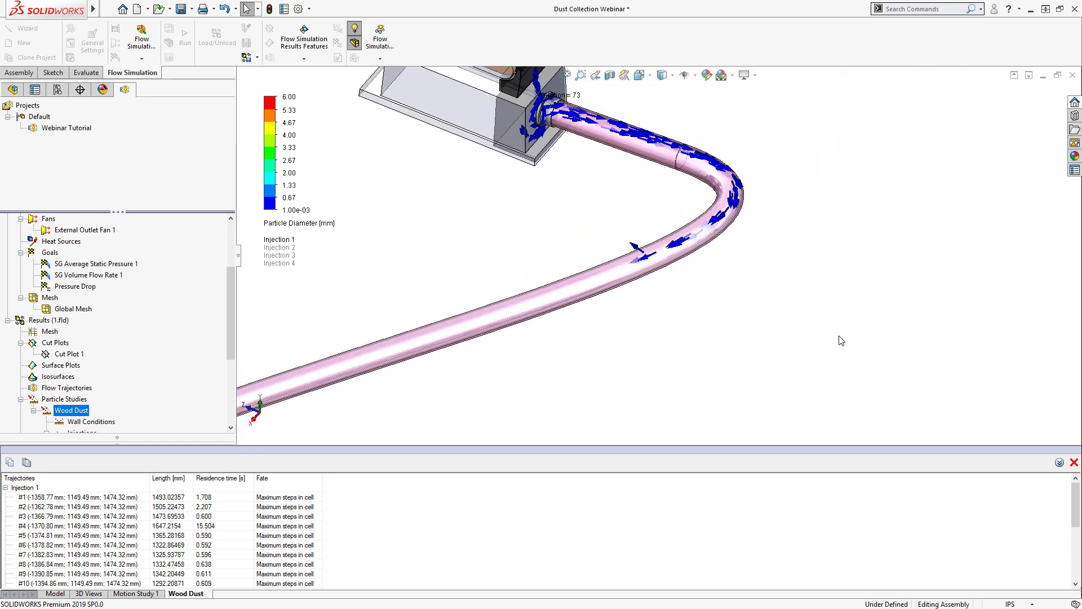
left_click(1074, 463)
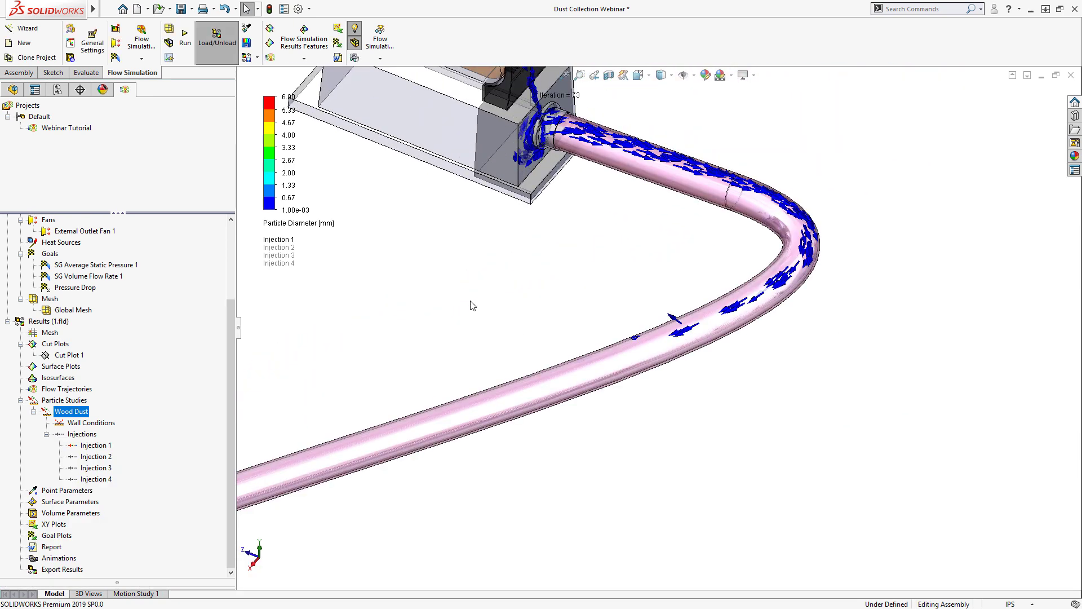
scroll(473, 306, "up", 5)
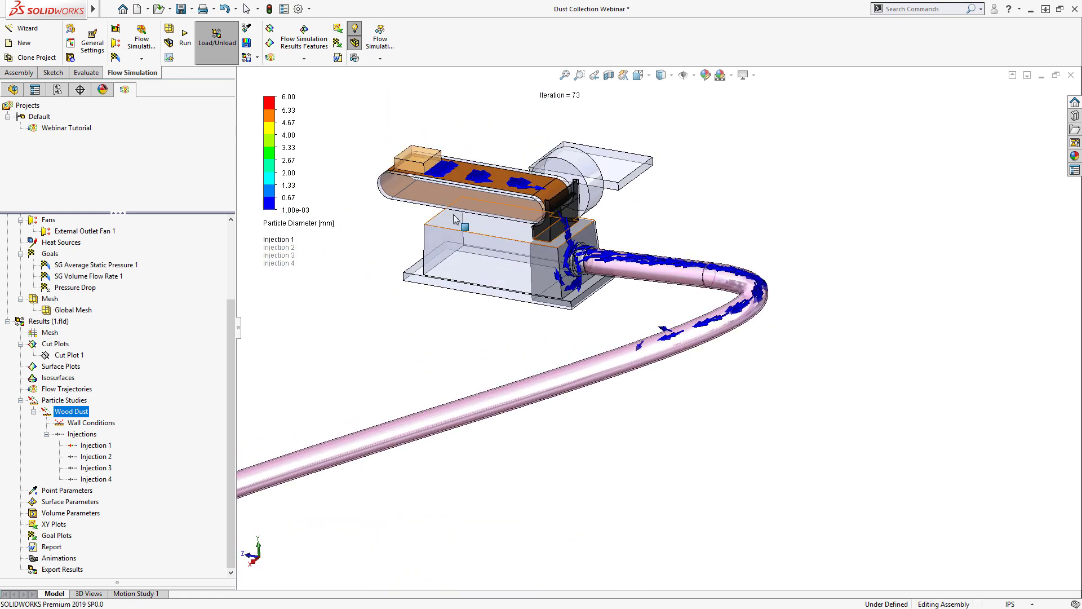
scroll(455, 219, "down", 3)
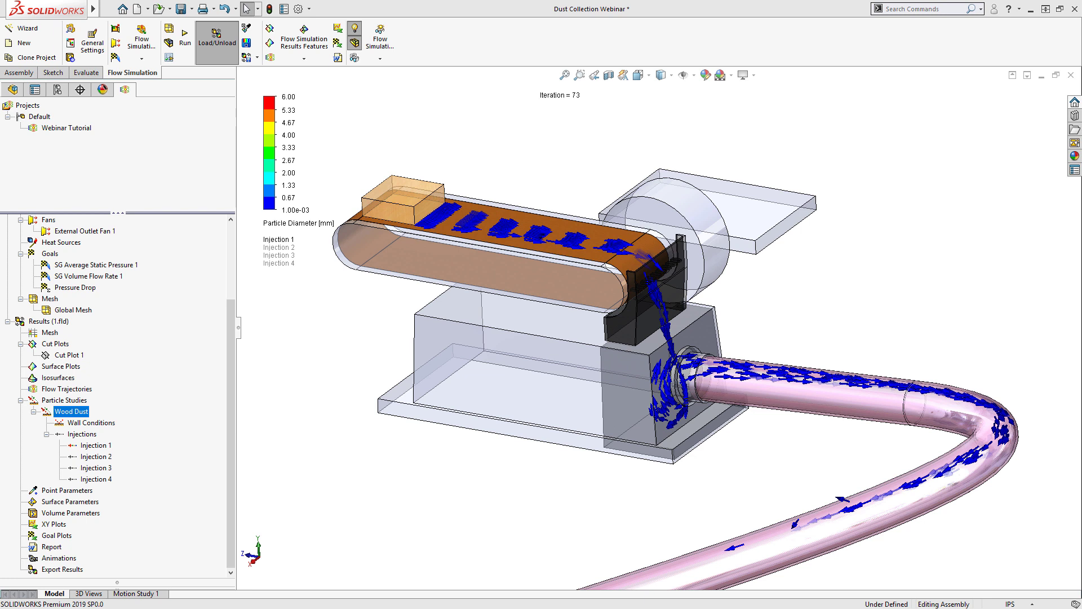
key("alt+Tab")
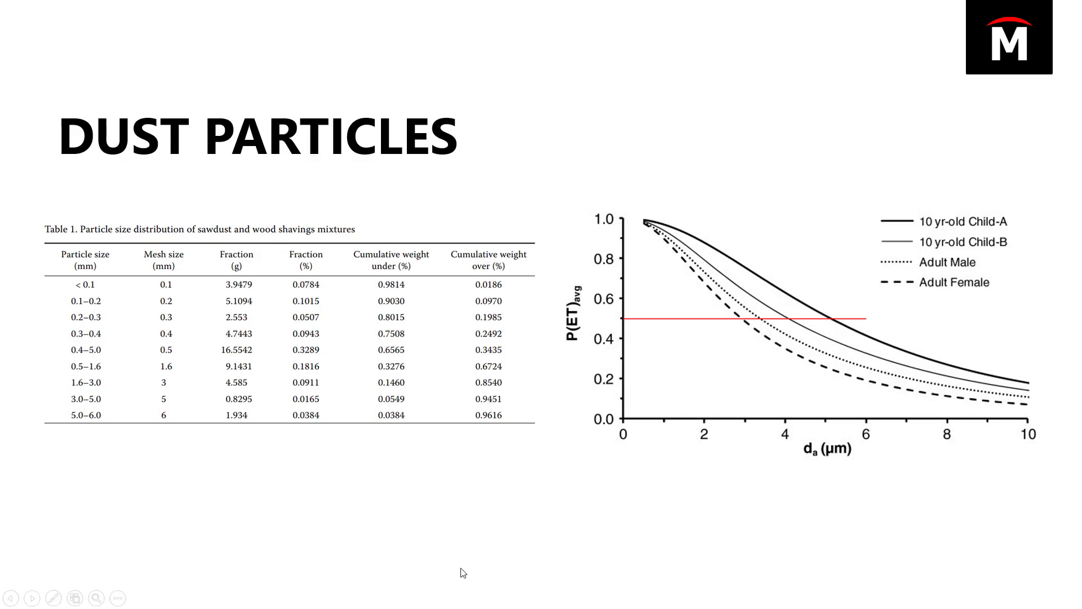
left_click(455, 461)
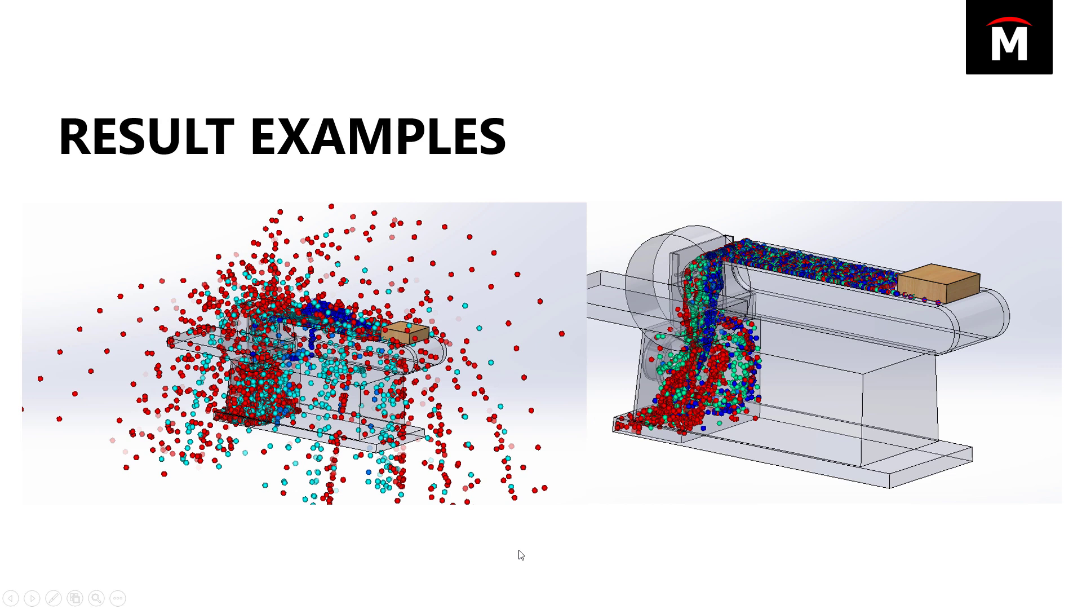